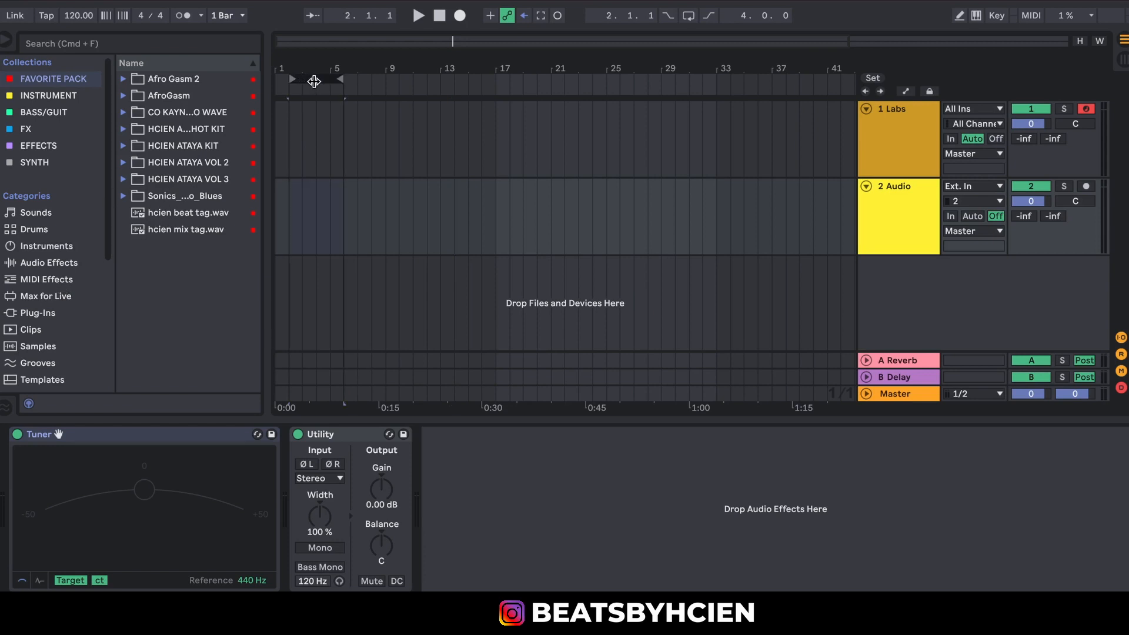
Move the loop range to the song start and create a four-bar MIDI clip over bars 1 to 4 of the Labs track.
{"action": "left_click_drag", "start_coordinate": [311, 81], "coordinate": [284, 81]}
{"action": "left_click_drag", "start_coordinate": [330, 158], "coordinate": [257, 150]}
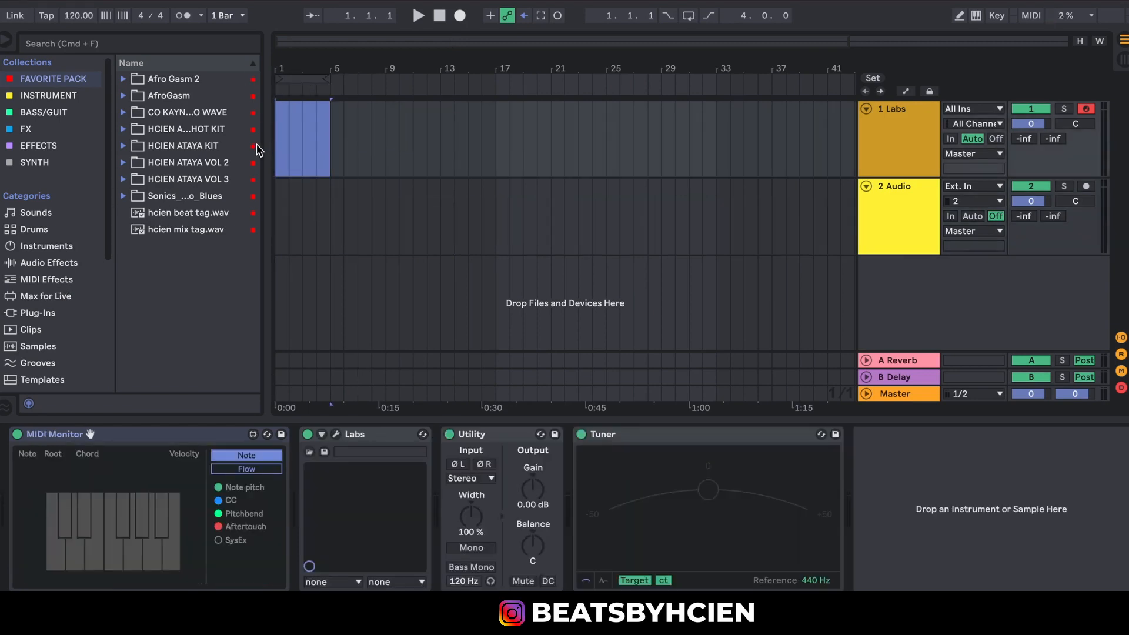
{"action": "key", "text": "shift+super+m"}
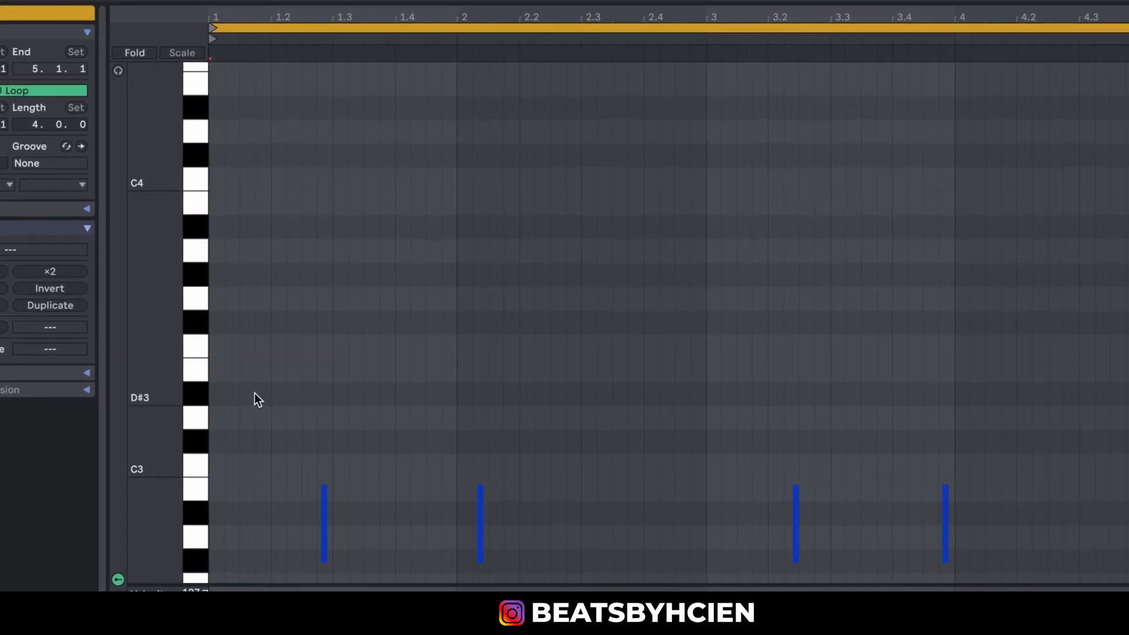
Build a D# major chord from D#3, G3 and A#3 at the clip start, extend it to beat 1.3 and play it.
{"action": "double_click", "coordinate": [218, 400]}
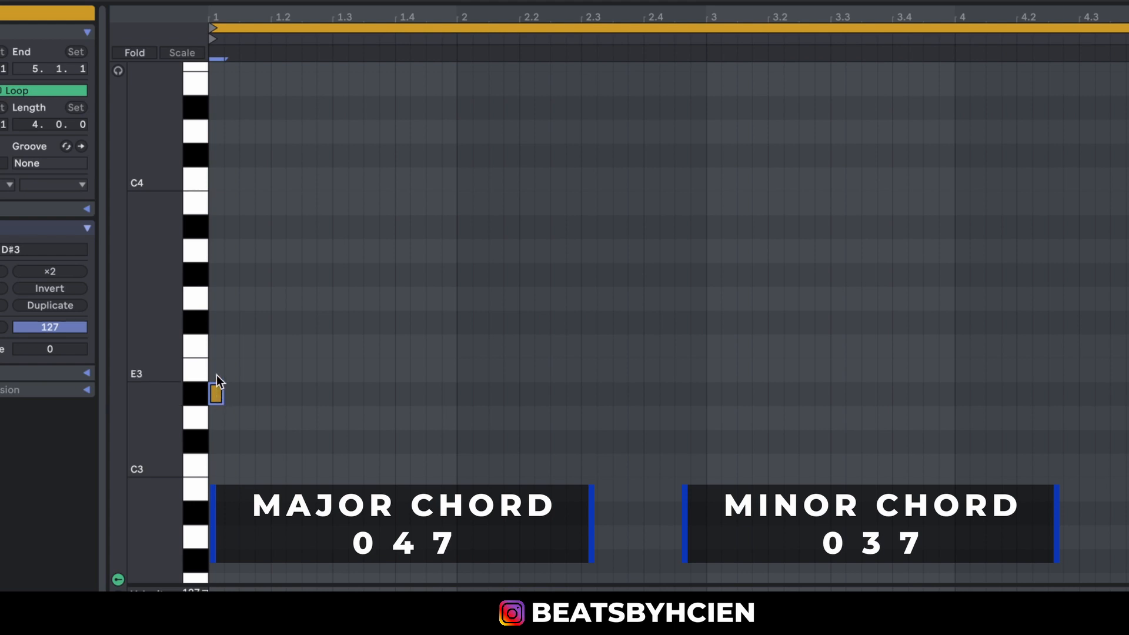
{"action": "double_click", "coordinate": [216, 299]}
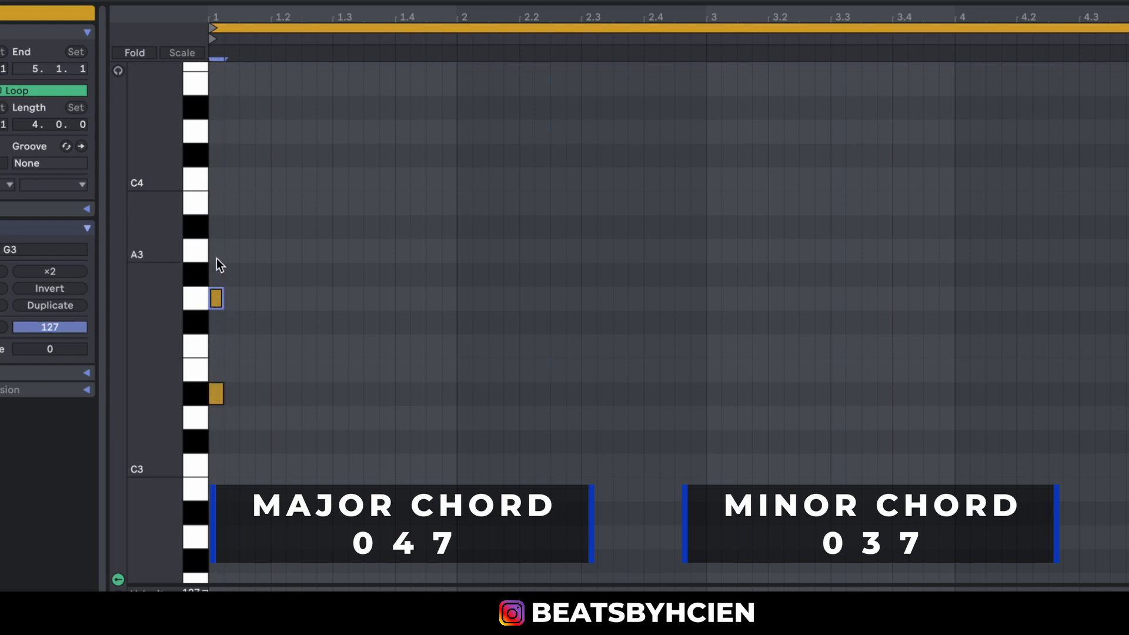
{"action": "double_click", "coordinate": [217, 227]}
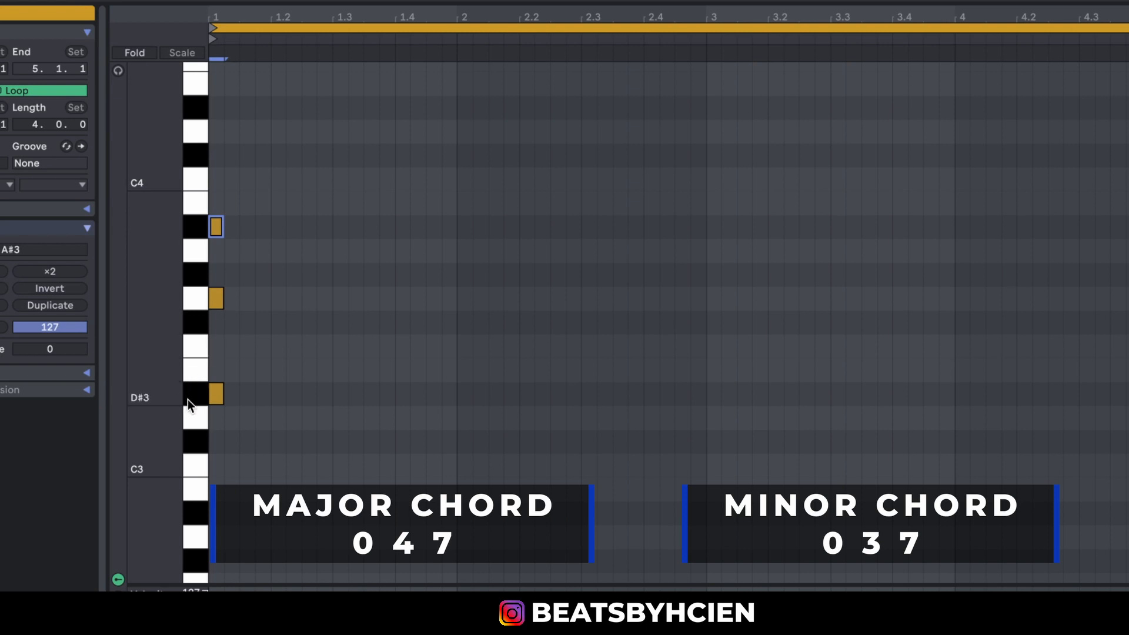
{"action": "left_click_drag", "start_coordinate": [259, 449], "coordinate": [180, 215]}
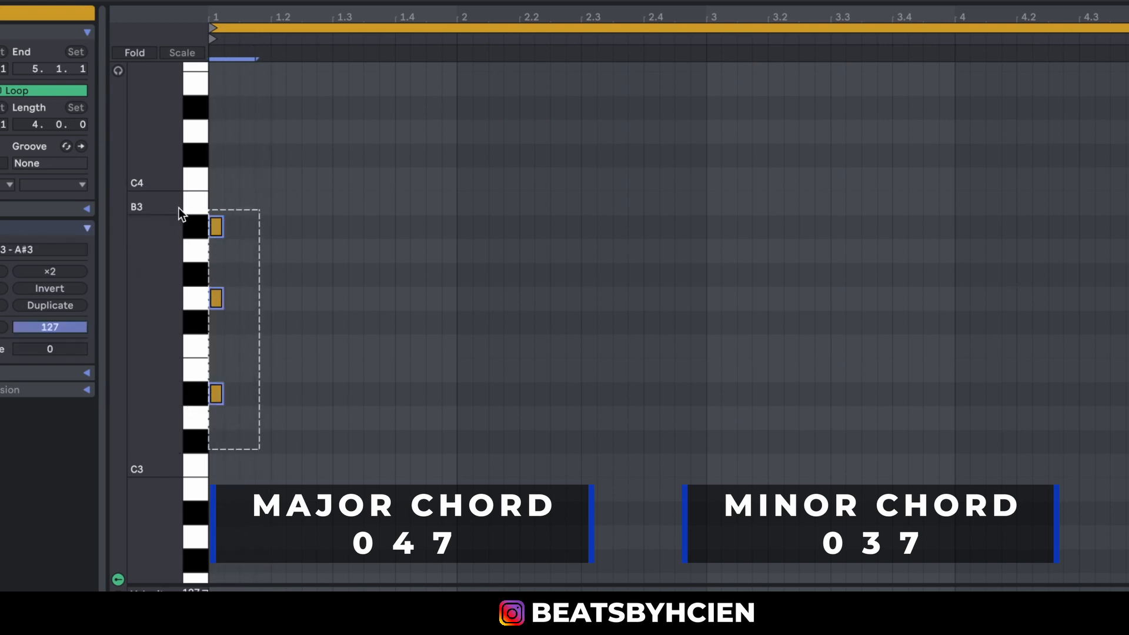
{"action": "left_click_drag", "start_coordinate": [222, 393], "coordinate": [338, 416]}
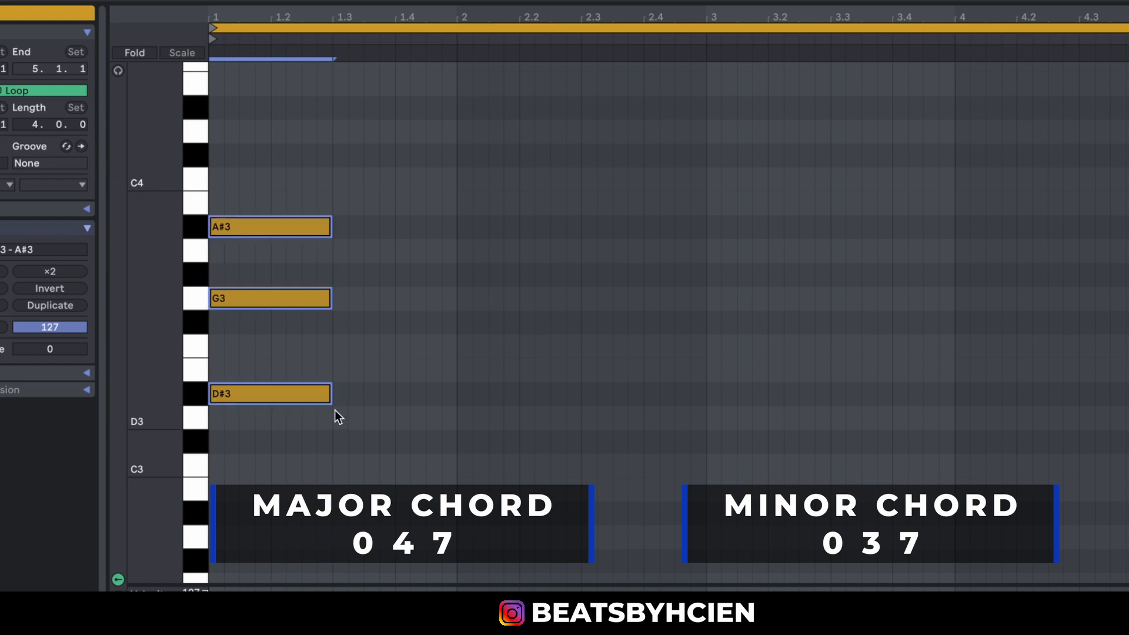
{"action": "key", "text": "space"}
{"action": "key", "text": "space"}
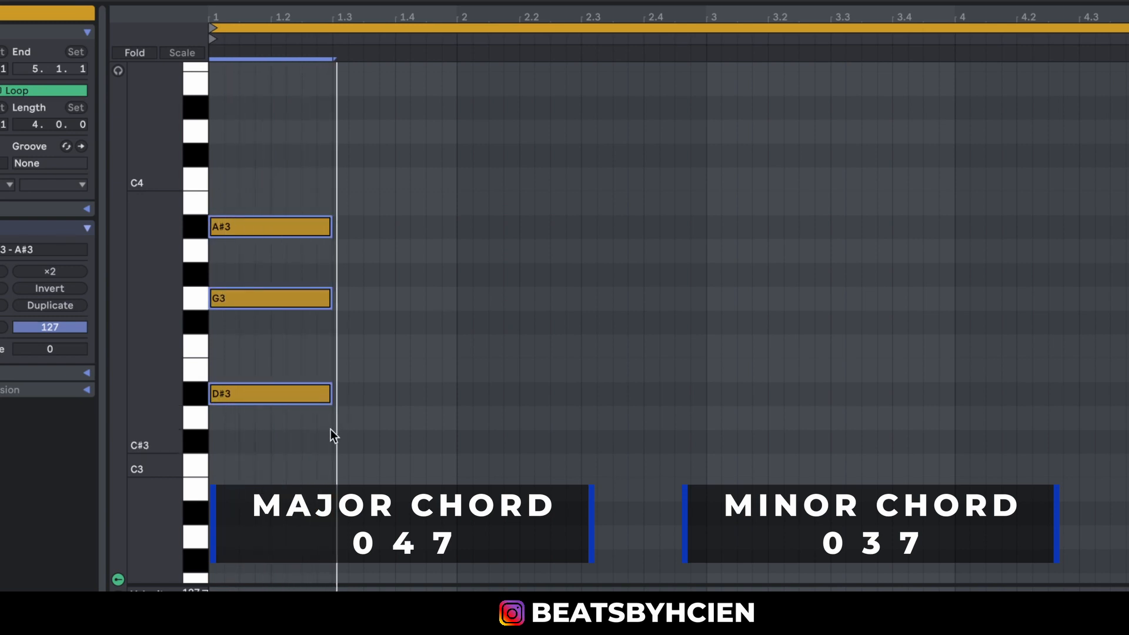
{"action": "left_click", "coordinate": [332, 434]}
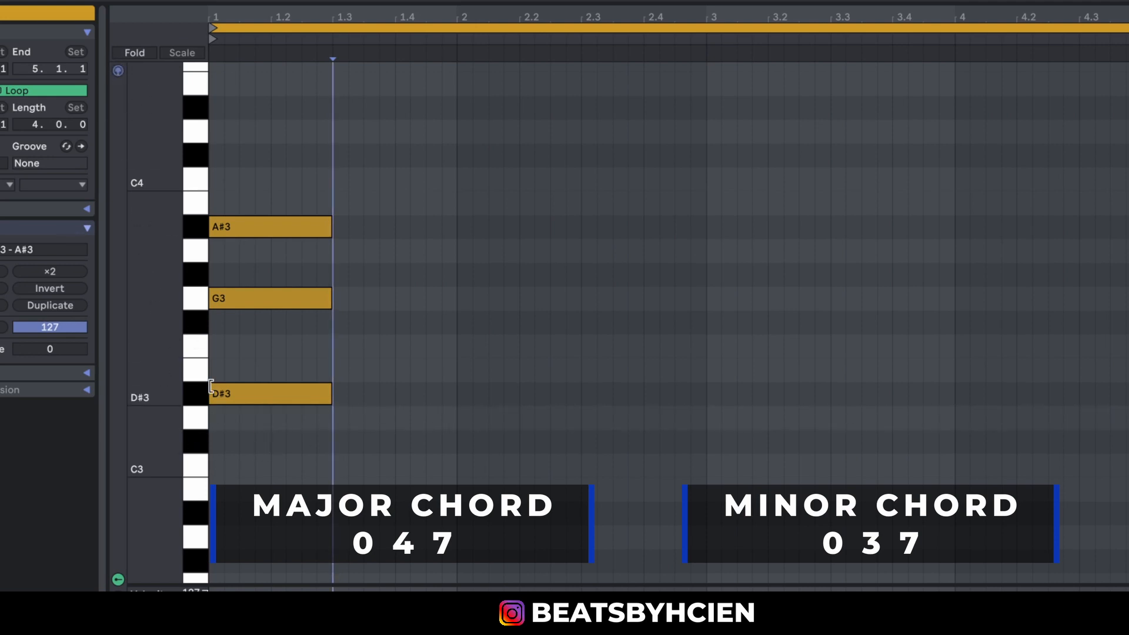
Audition the individual piano roll keys between C3 and D#3 to compare the semitone steps.
{"action": "left_click", "coordinate": [193, 396]}
{"action": "left_click", "coordinate": [193, 449]}
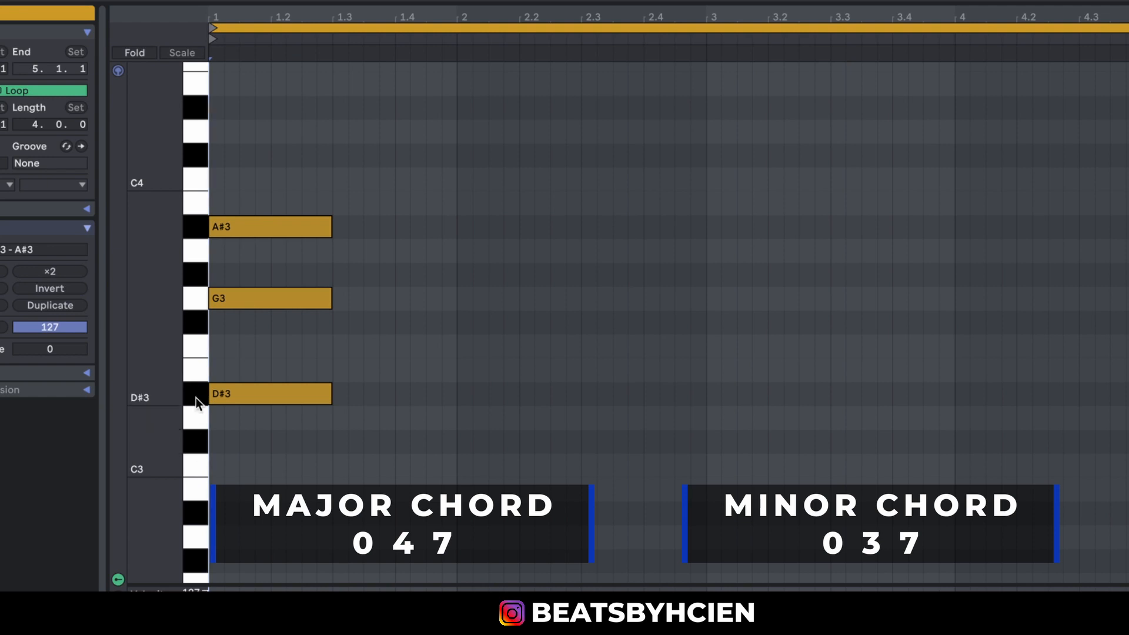
{"action": "left_click", "coordinate": [197, 461]}
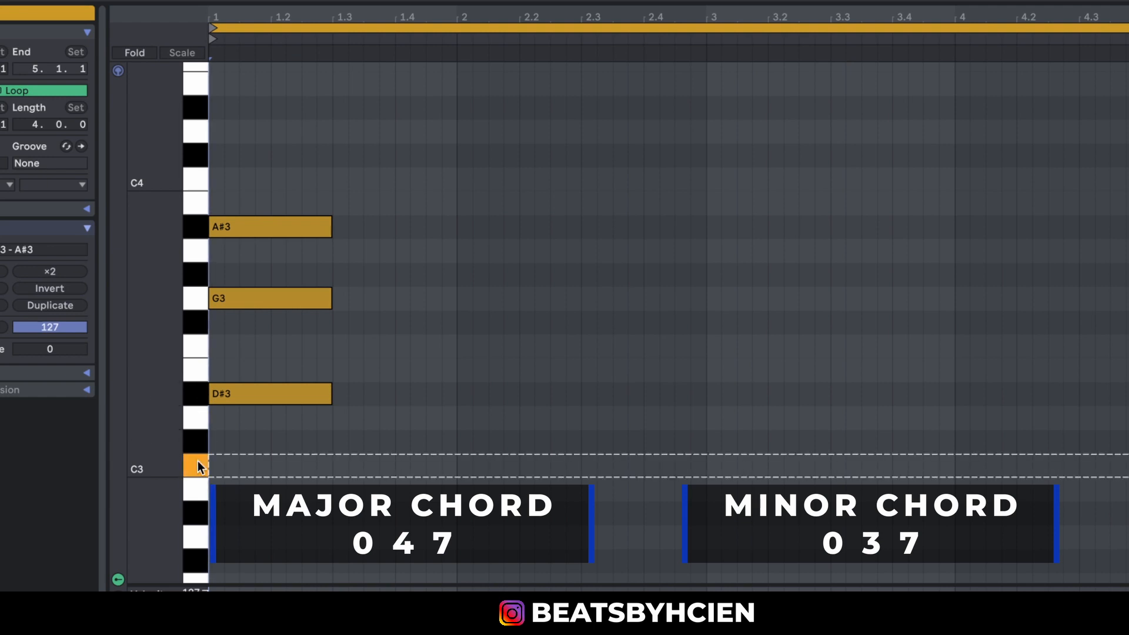
{"action": "left_click", "coordinate": [199, 448]}
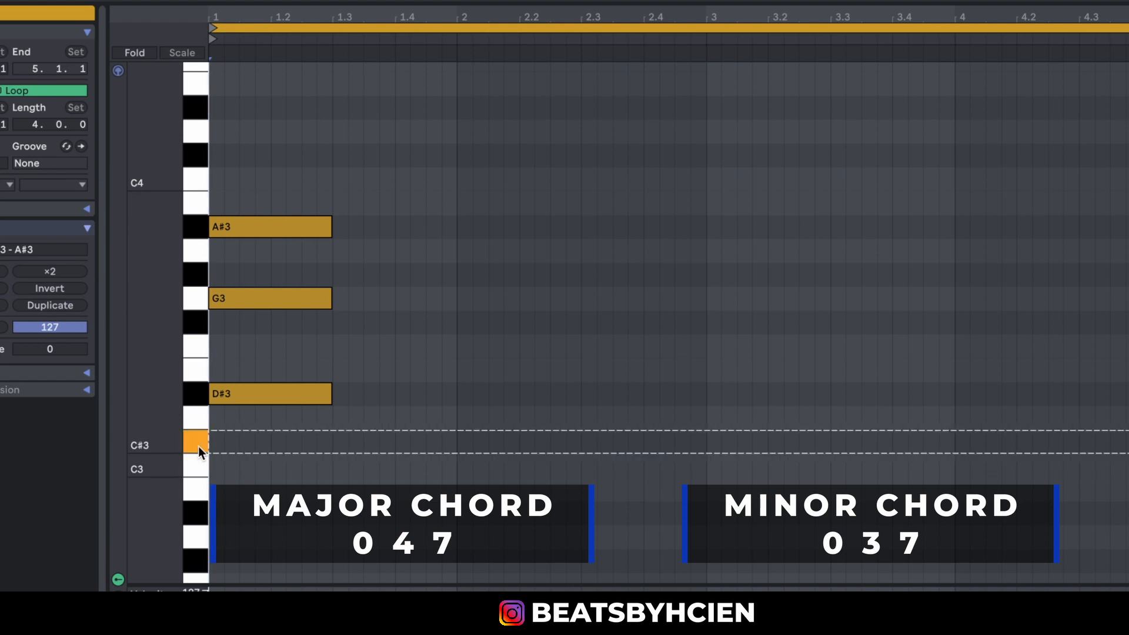
{"action": "left_click", "coordinate": [199, 417]}
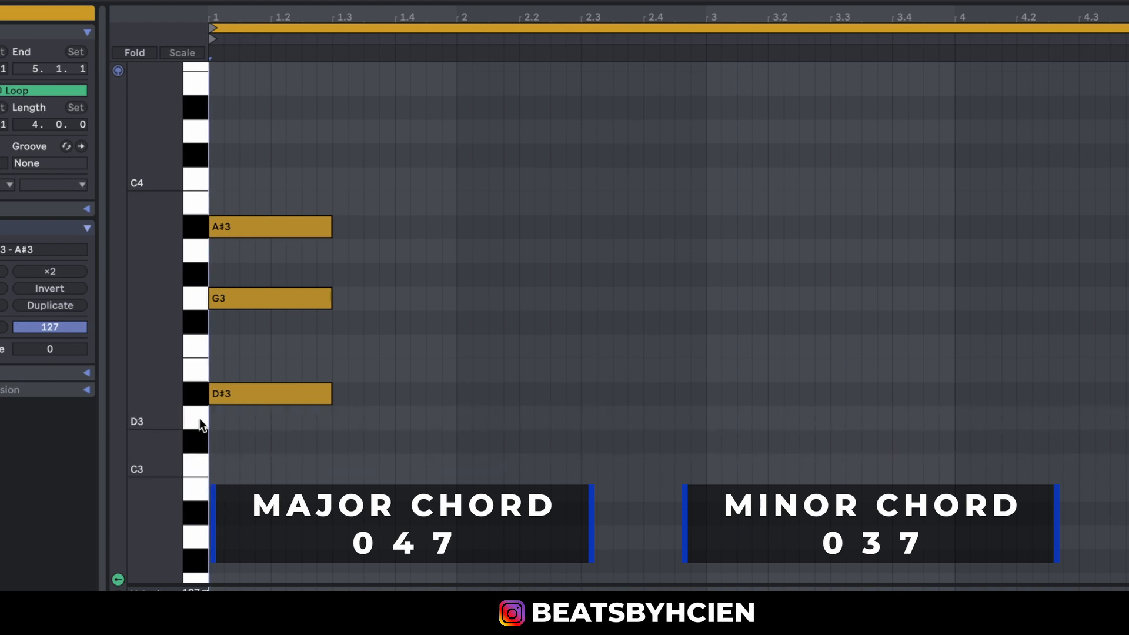
{"action": "left_click", "coordinate": [199, 436]}
Copy notes from the first chord to form a D minor chord of D3, F3 and A3 from beat 1.3 to bar 2.
{"action": "left_click", "coordinate": [235, 397]}
{"action": "left_click_drag", "start_coordinate": [231, 396], "coordinate": [359, 420]}
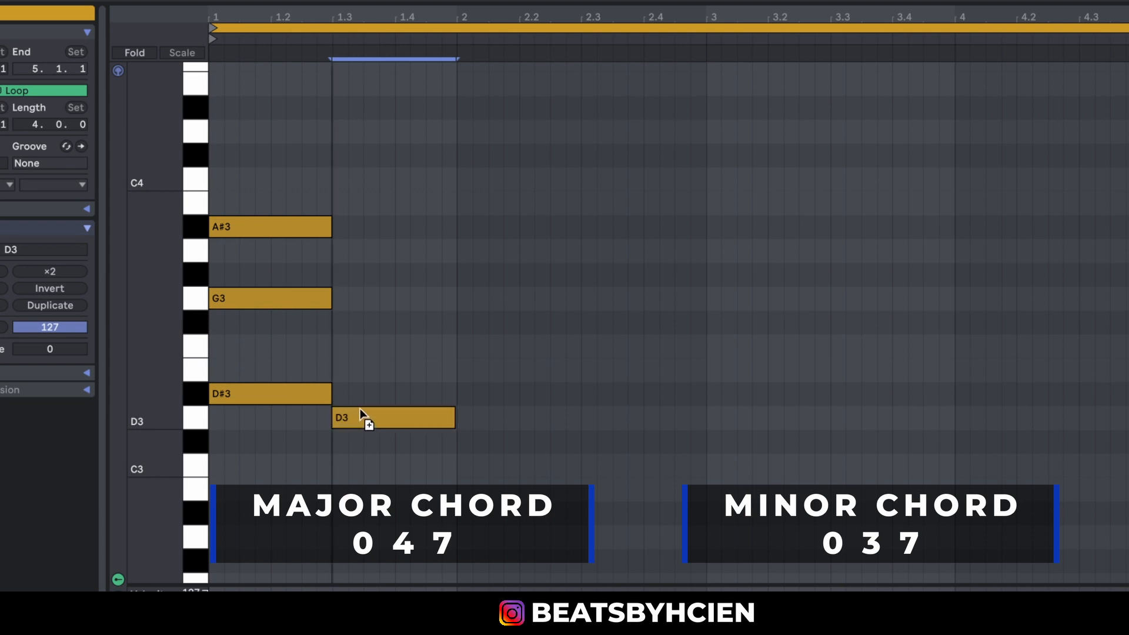
{"action": "left_click_drag", "start_coordinate": [361, 418], "coordinate": [354, 257]}
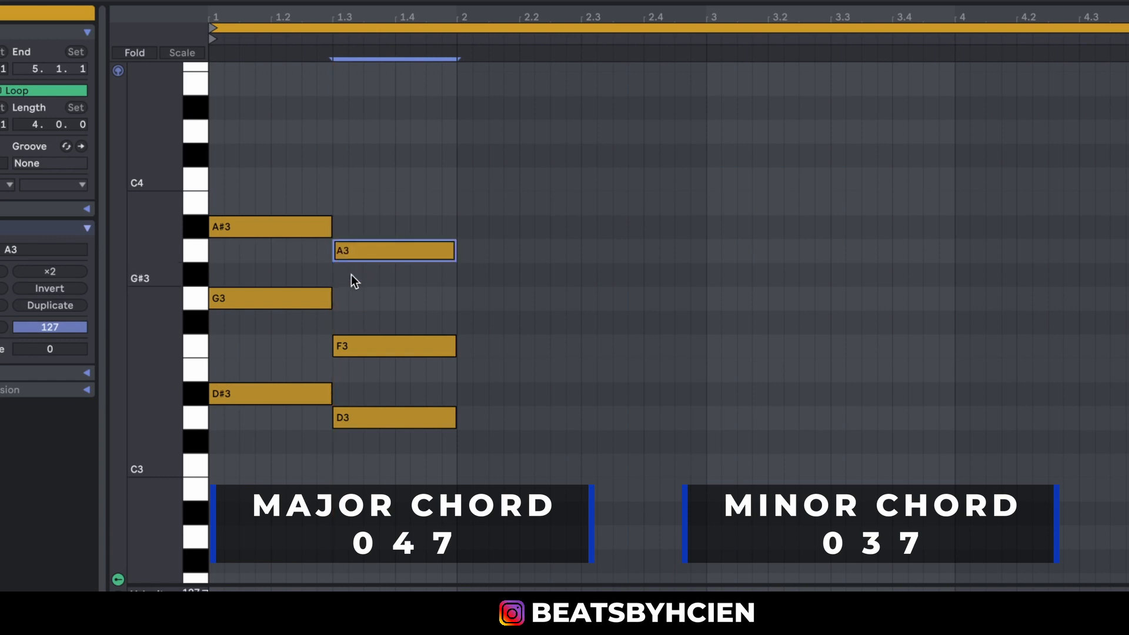
Play back the D# major and D minor chords repeatedly, starting from the clip start and from beat 1.3, to compare them.
{"action": "left_click", "coordinate": [342, 184]}
{"action": "left_click", "coordinate": [334, 182]}
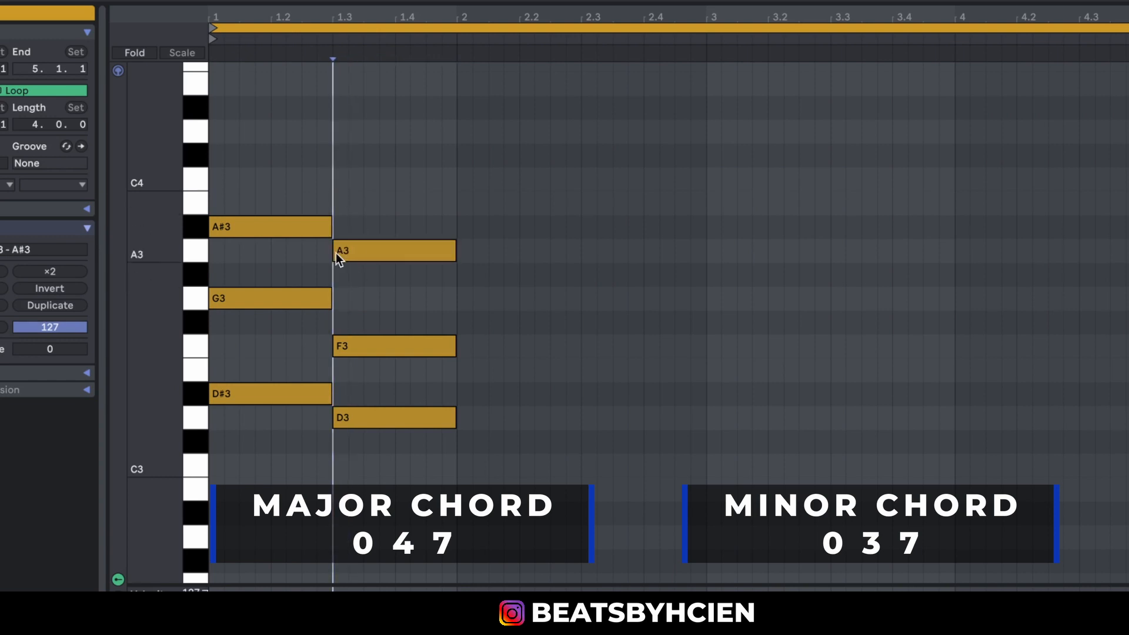
{"action": "left_click", "coordinate": [226, 132]}
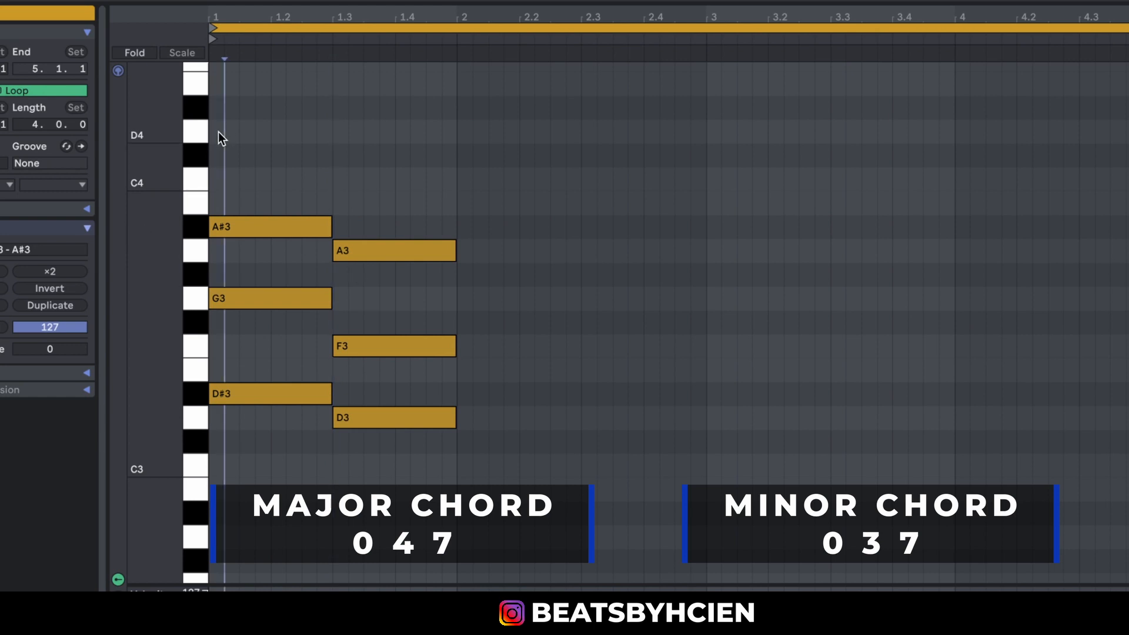
{"action": "left_click", "coordinate": [331, 158]}
{"action": "key", "text": "space"}
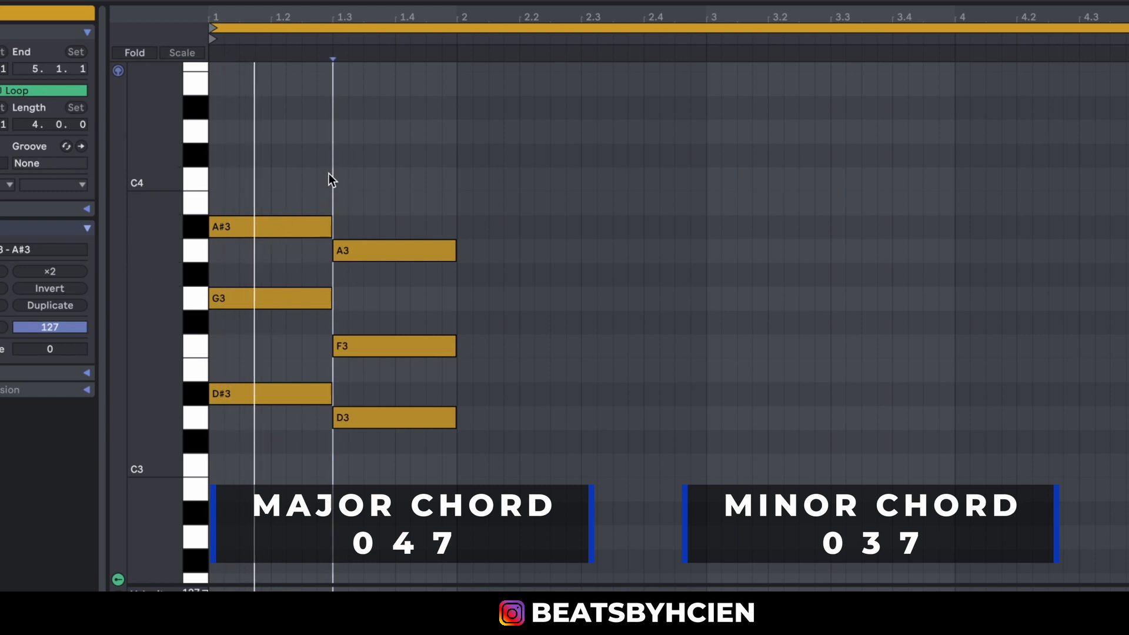
{"action": "key", "text": "space"}
{"action": "key", "text": "space"}
{"action": "key", "text": "space"}
{"action": "key", "text": "space"}
{"action": "key", "text": "space"}
{"action": "key", "text": "space"}
{"action": "key", "text": "space"}
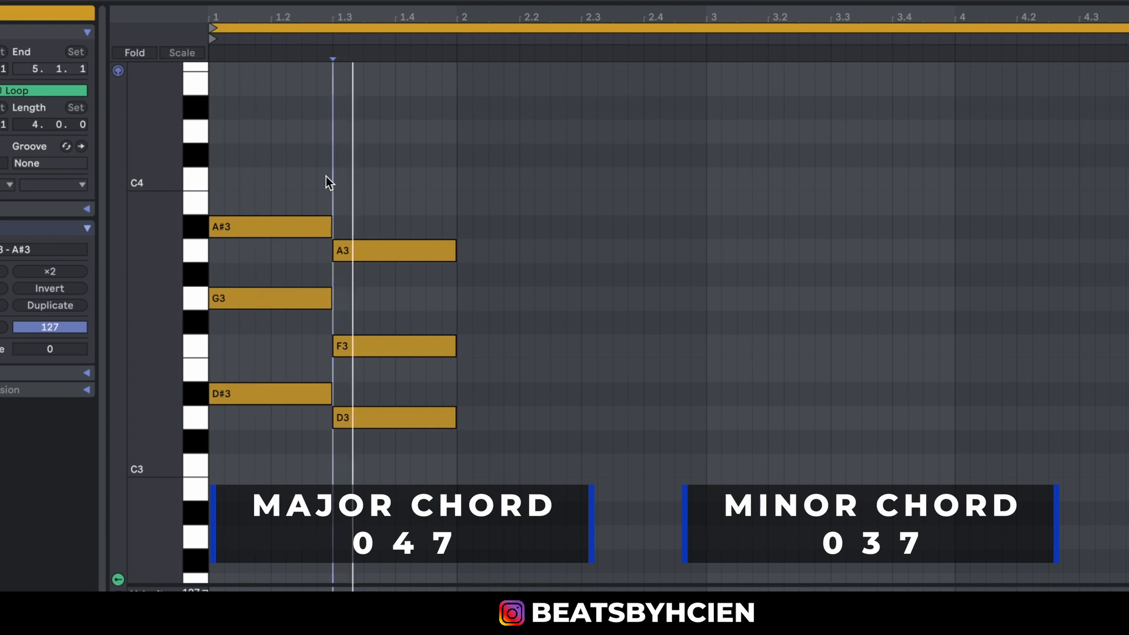
{"action": "key", "text": "space"}
{"action": "key", "text": "space"}
{"action": "key", "text": "space"}
{"action": "key", "text": "space"}
{"action": "key", "text": "space"}
{"action": "key", "text": "space"}
{"action": "key", "text": "space"}
{"action": "key", "text": "space"}
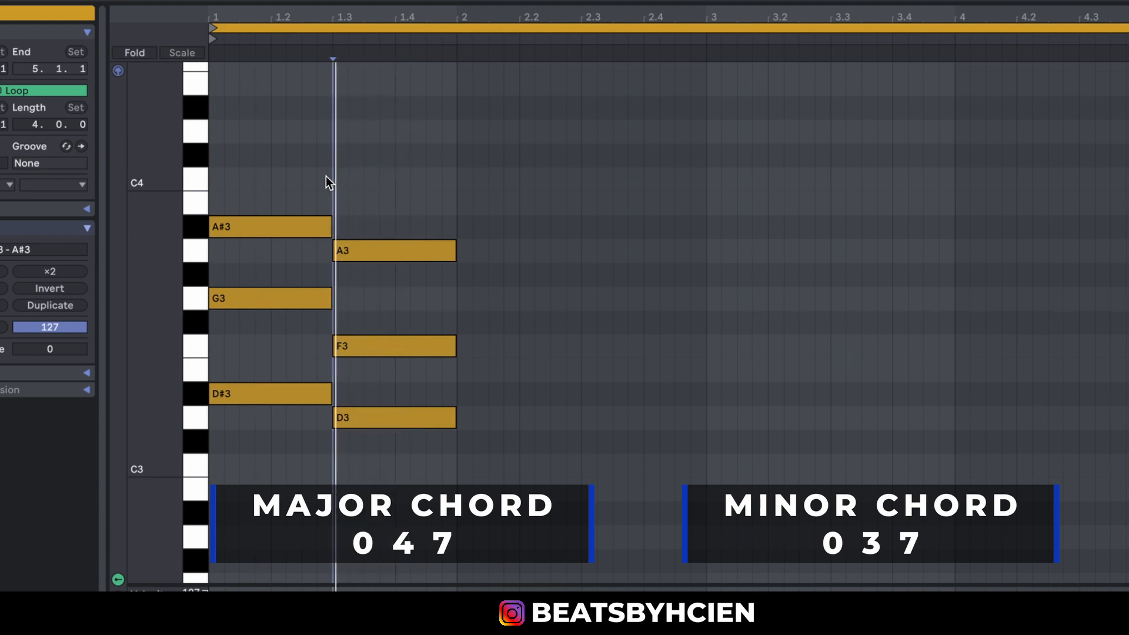
{"action": "key", "text": "space"}
{"action": "key", "text": "space"}
{"action": "key", "text": "space"}
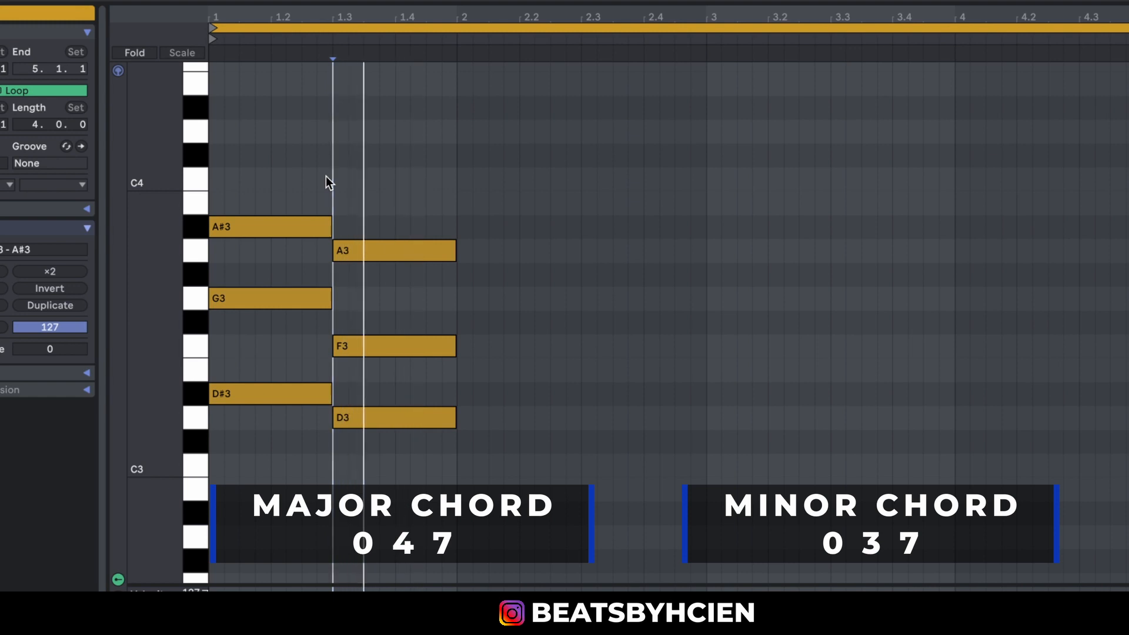
{"action": "left_click", "coordinate": [481, 494]}
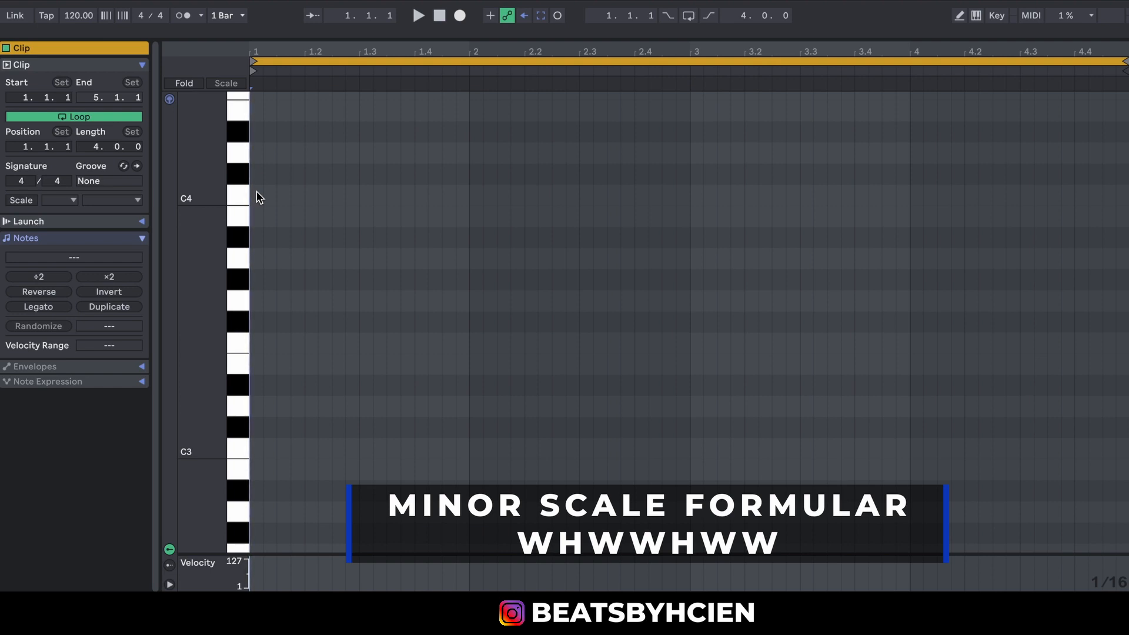
Draw an A3 note at the start of the empty clip as the scale's root and lengthen it to one beat.
{"action": "left_click_drag", "start_coordinate": [216, 243], "coordinate": [194, 243]}
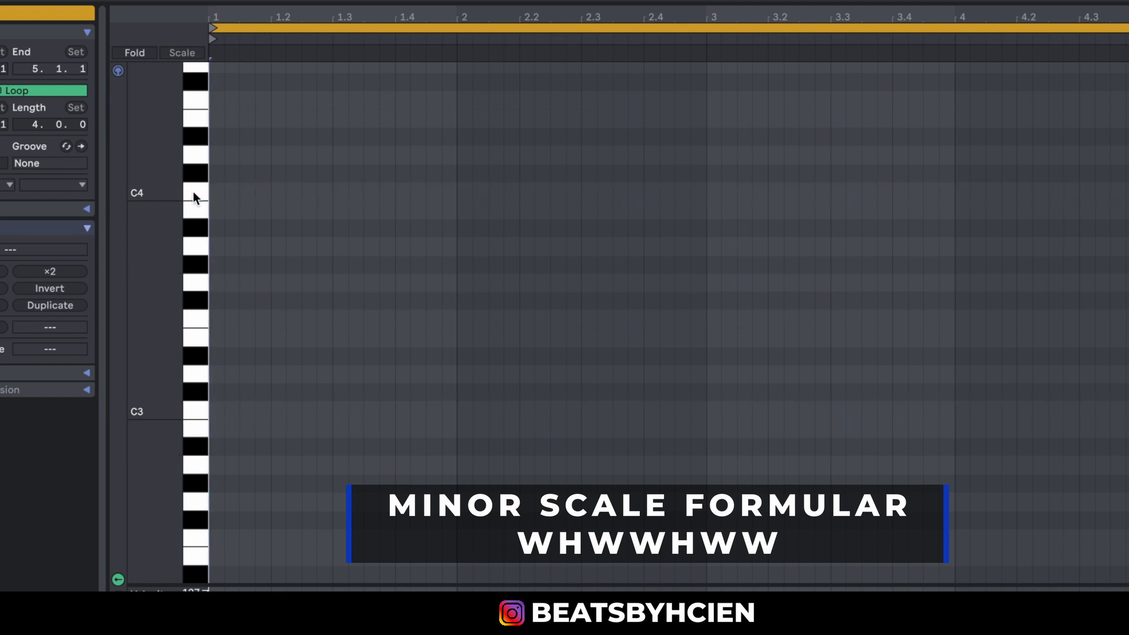
{"action": "scroll", "coordinate": [161, 292], "scroll_direction": "up", "scroll_amount": 4}
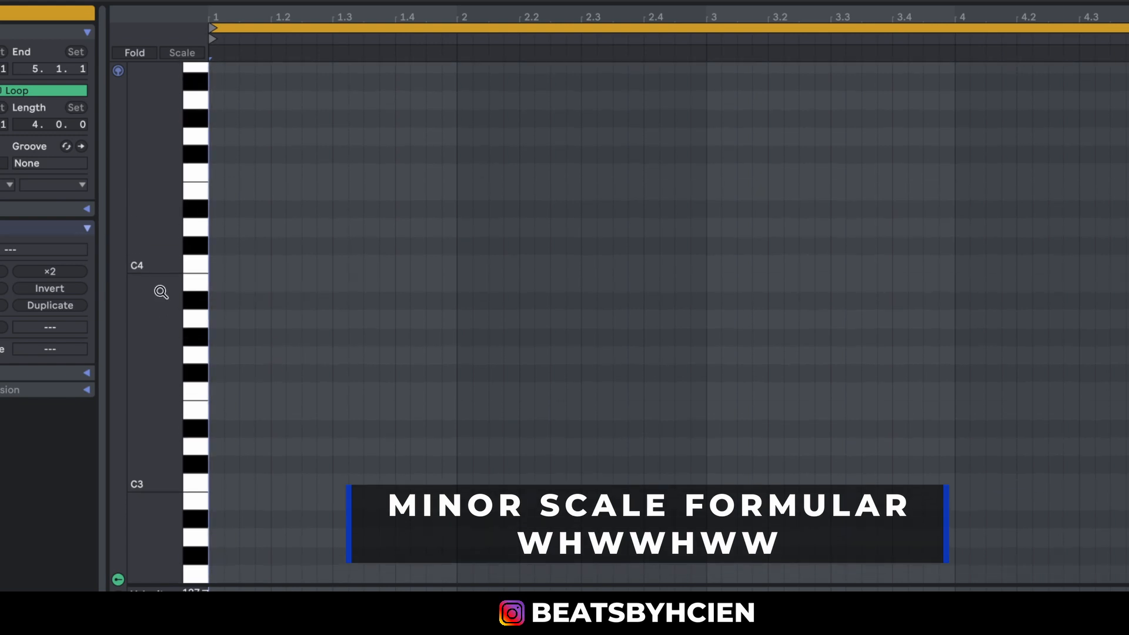
{"action": "left_click", "coordinate": [205, 318]}
{"action": "left_click", "coordinate": [198, 390]}
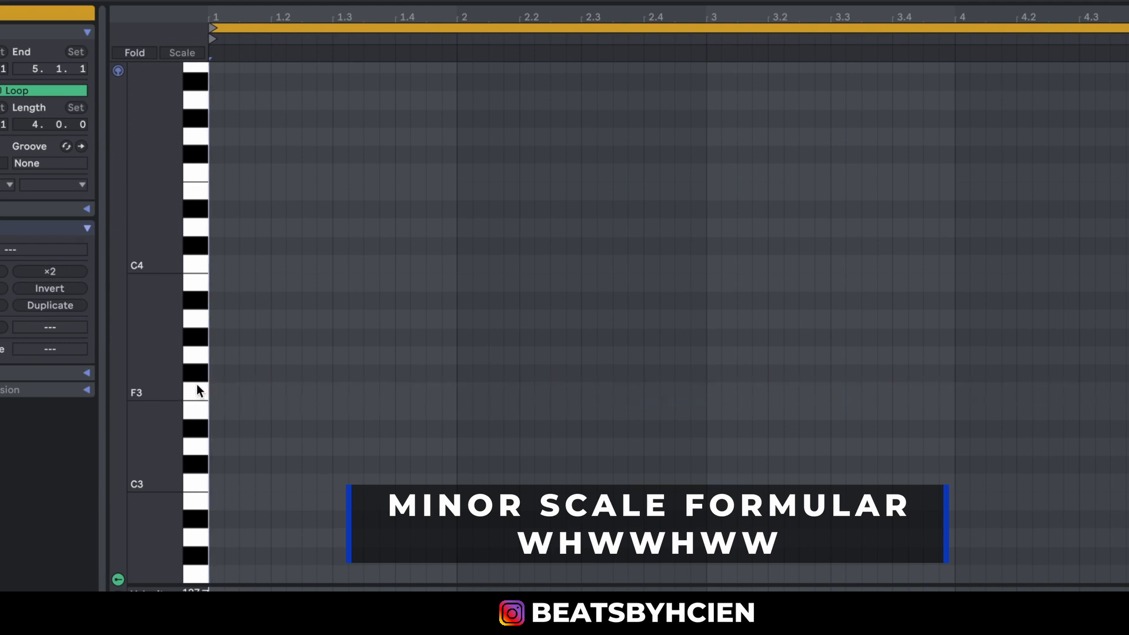
{"action": "left_click", "coordinate": [200, 351]}
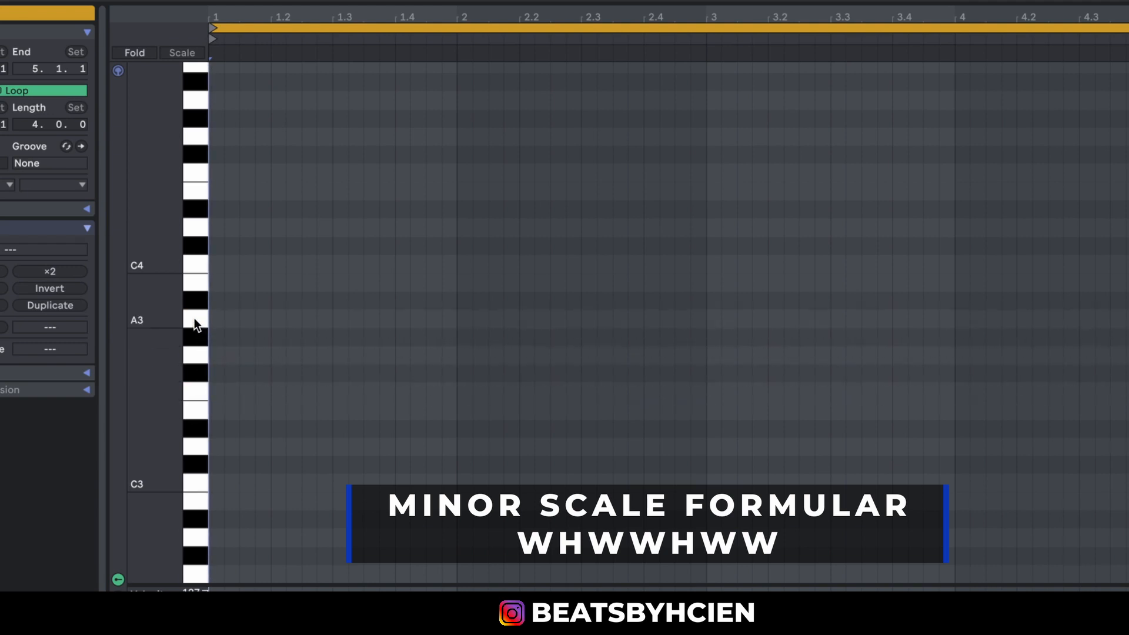
{"action": "double_click", "coordinate": [216, 320]}
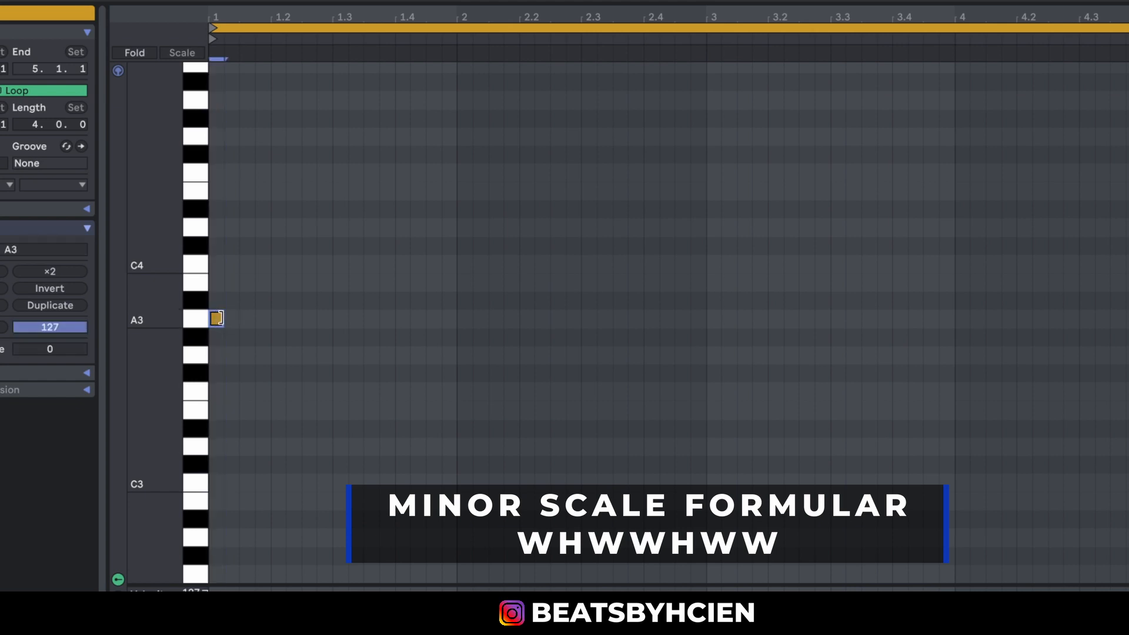
{"action": "left_click_drag", "start_coordinate": [224, 320], "coordinate": [267, 322]}
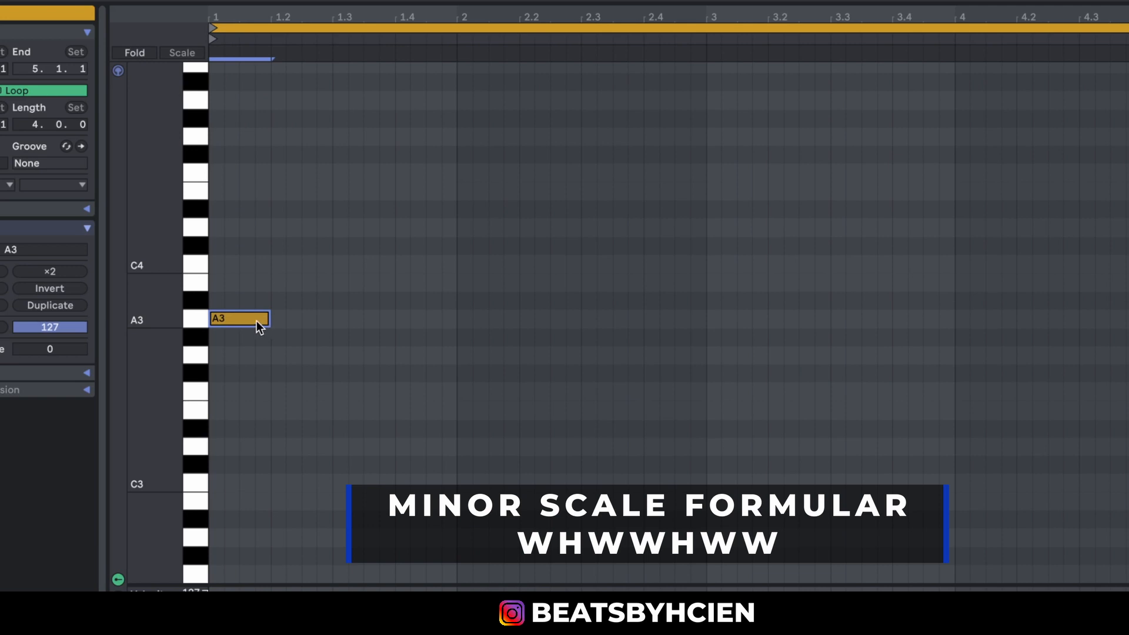
Add a one-beat B3 note above A3 at the clip start and audition the keys from A3 to B3.
{"action": "mouse_move", "coordinate": [301, 317]}
{"action": "left_mouse_down"}
{"action": "mouse_move", "coordinate": [191, 334]}
{"action": "mouse_move", "coordinate": [216, 325]}
{"action": "left_mouse_up"}
{"action": "mouse_move", "coordinate": [329, 320]}
{"action": "left_mouse_down"}
{"action": "mouse_move", "coordinate": [131, 328]}
{"action": "mouse_move", "coordinate": [230, 308]}
{"action": "mouse_move", "coordinate": [230, 298]}
{"action": "left_mouse_up"}
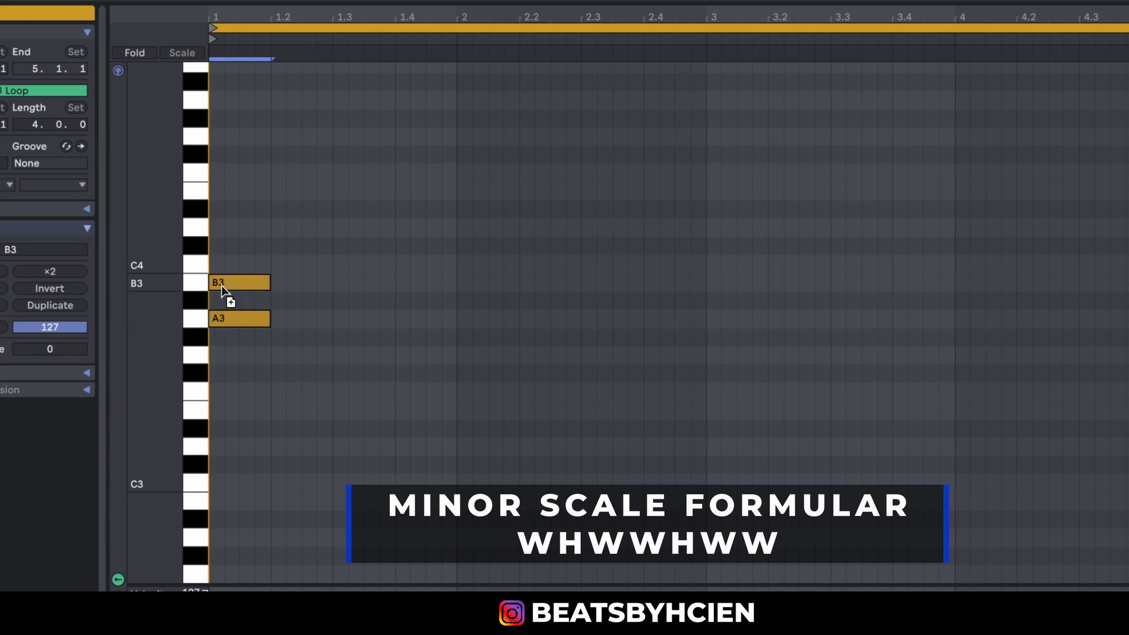
{"action": "left_click", "coordinate": [195, 300]}
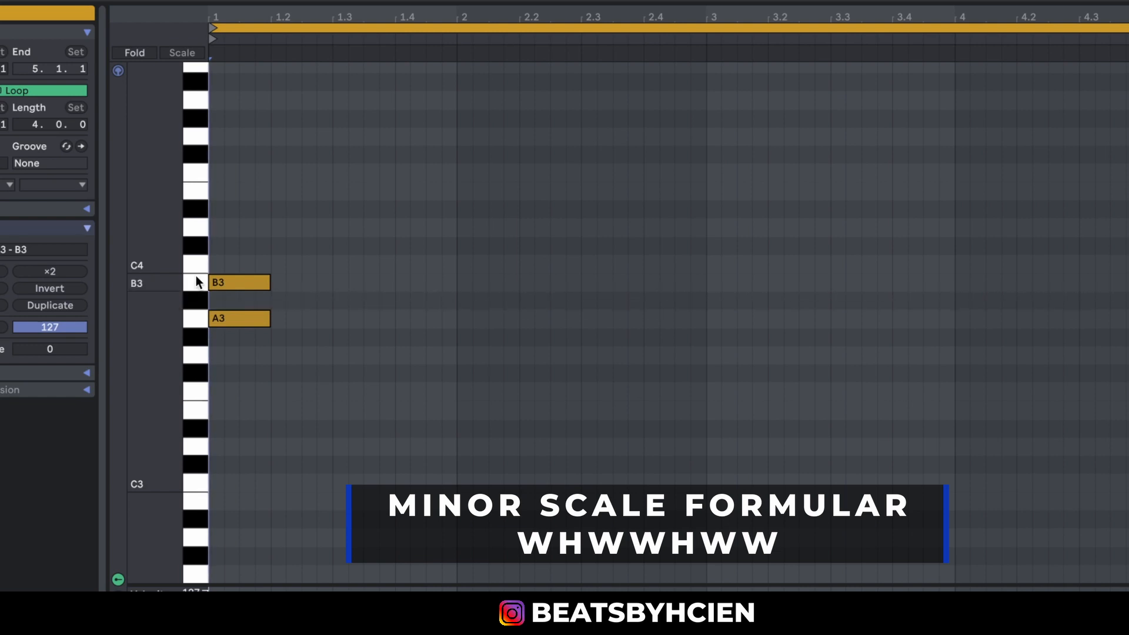
{"action": "left_click", "coordinate": [196, 276]}
{"action": "left_click", "coordinate": [189, 321]}
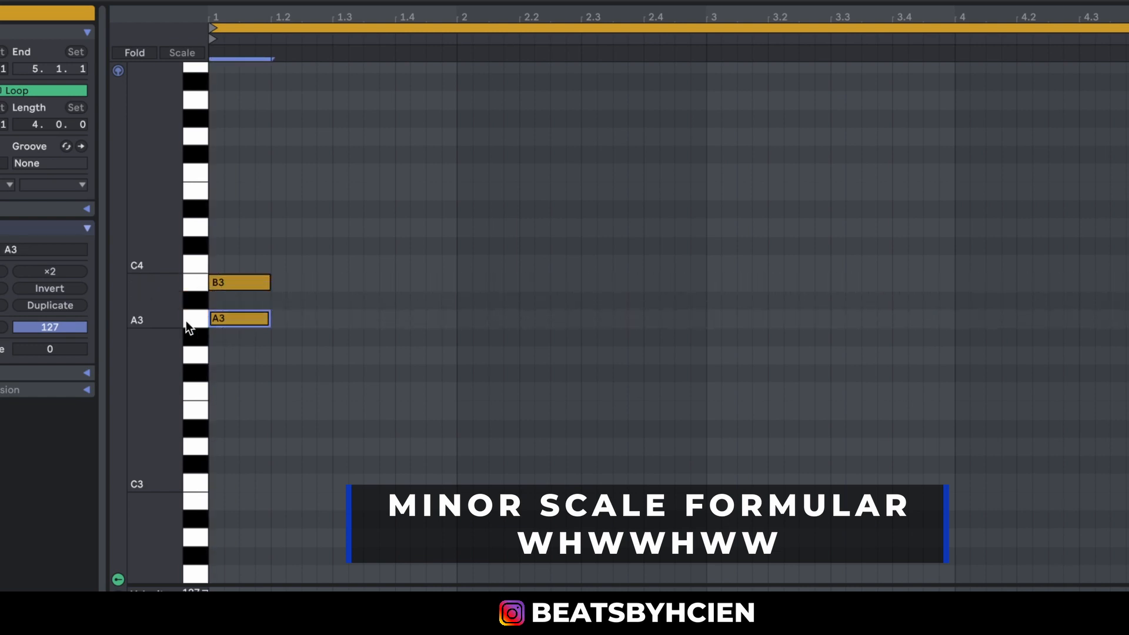
Complete the A minor scale by stacking one-beat notes C4, D4, E4, F4, G4 and A4 above B3.
{"action": "left_click", "coordinate": [240, 280]}
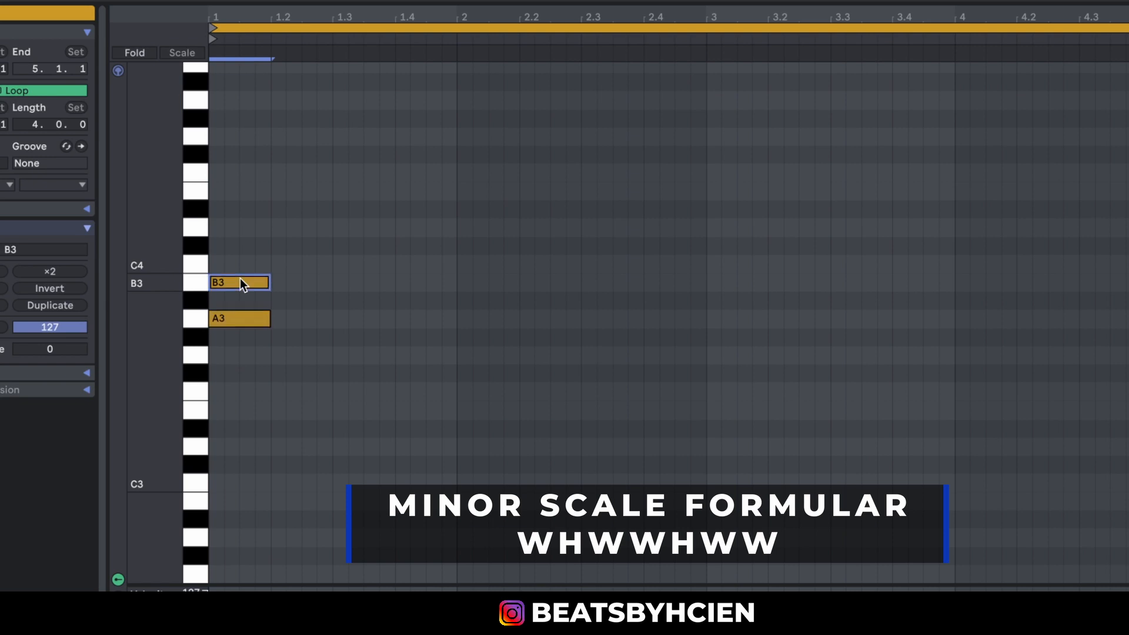
{"action": "double_click", "coordinate": [232, 268]}
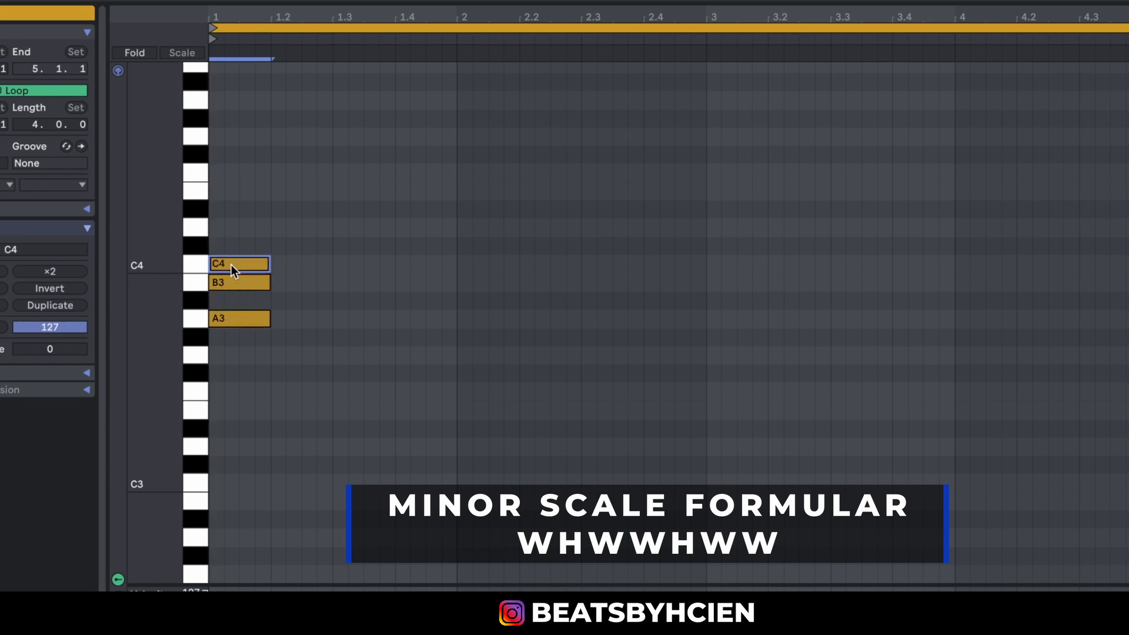
{"action": "double_click", "coordinate": [226, 228]}
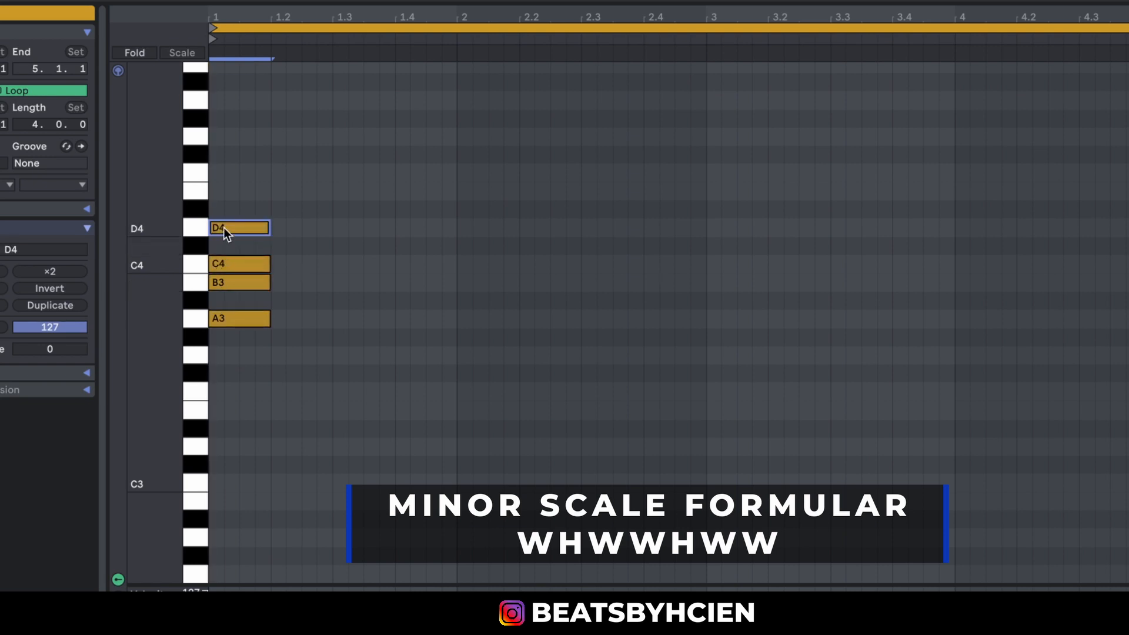
{"action": "left_click_drag", "start_coordinate": [223, 228], "coordinate": [224, 178]}
{"action": "left_click_drag", "start_coordinate": [227, 171], "coordinate": [221, 108]}
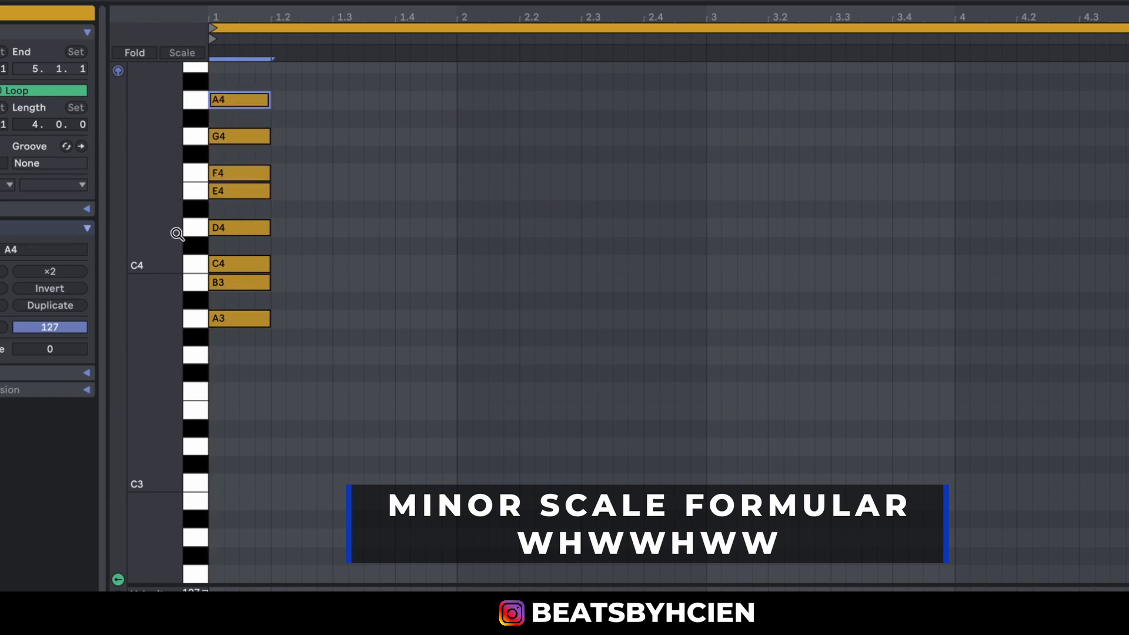
Audition the A minor scale by sounding its piano keys one by one from A3 up to A4.
{"action": "left_click_drag", "start_coordinate": [176, 234], "coordinate": [158, 289]}
{"action": "left_click_drag", "start_coordinate": [328, 125], "coordinate": [248, 415]}
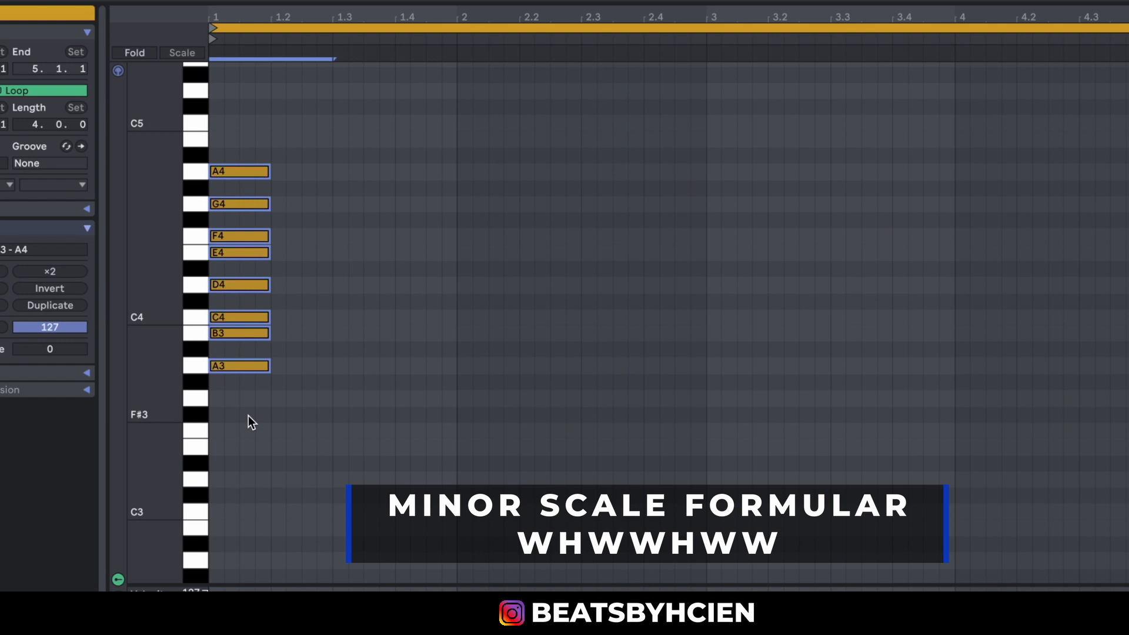
{"action": "left_click", "coordinate": [196, 397]}
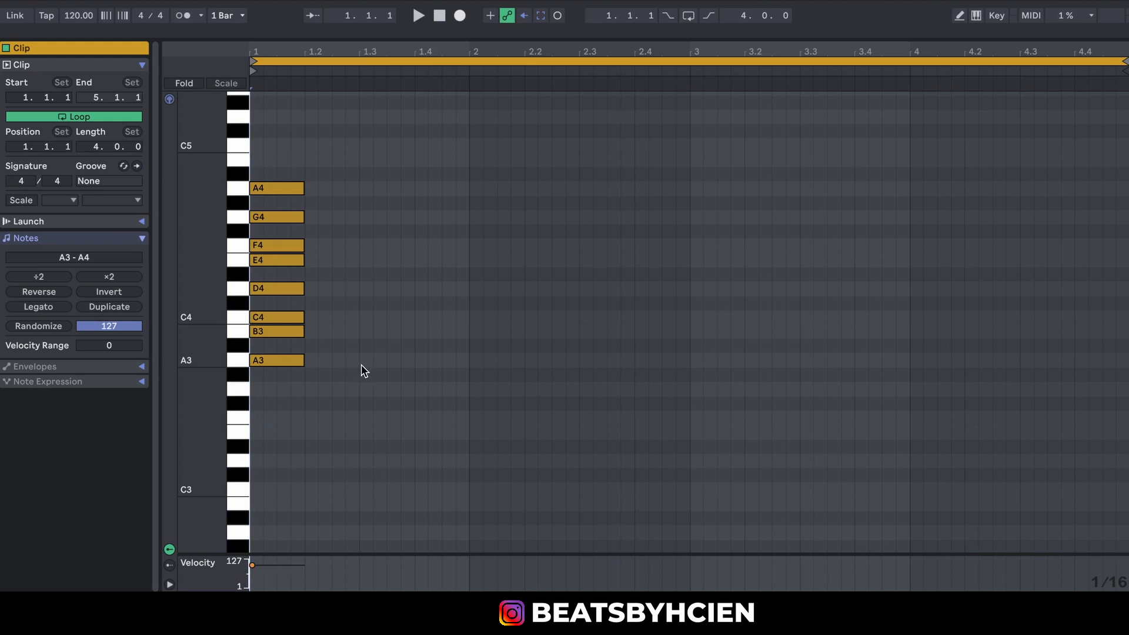
{"action": "left_click", "coordinate": [240, 359]}
{"action": "left_click", "coordinate": [242, 337]}
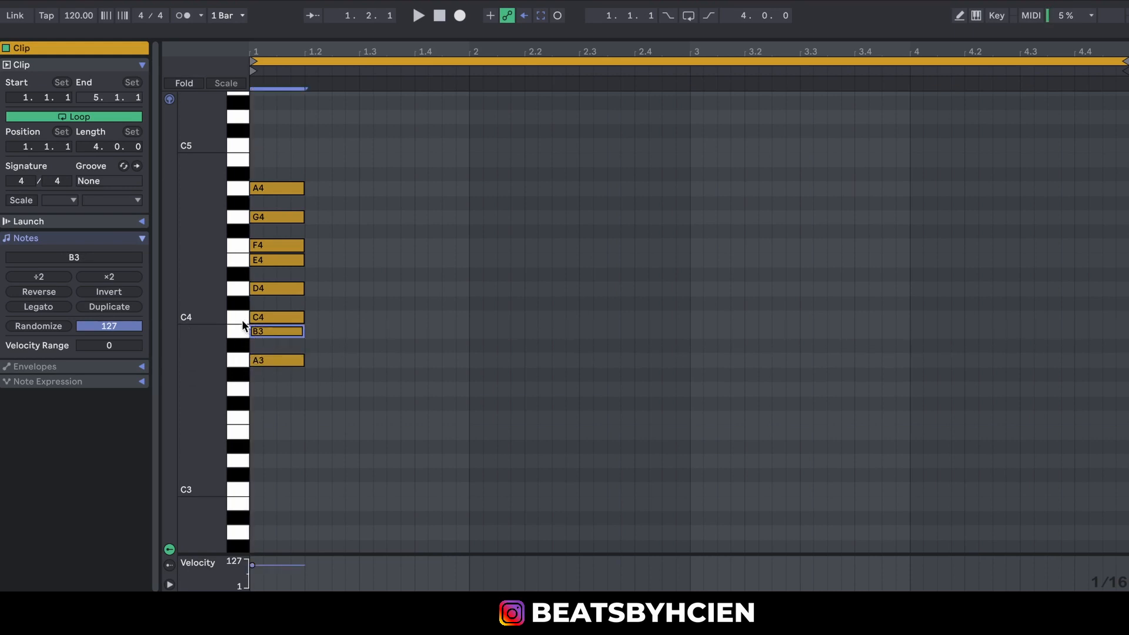
{"action": "left_click", "coordinate": [242, 319]}
{"action": "left_click", "coordinate": [240, 290]}
{"action": "left_click", "coordinate": [239, 260]}
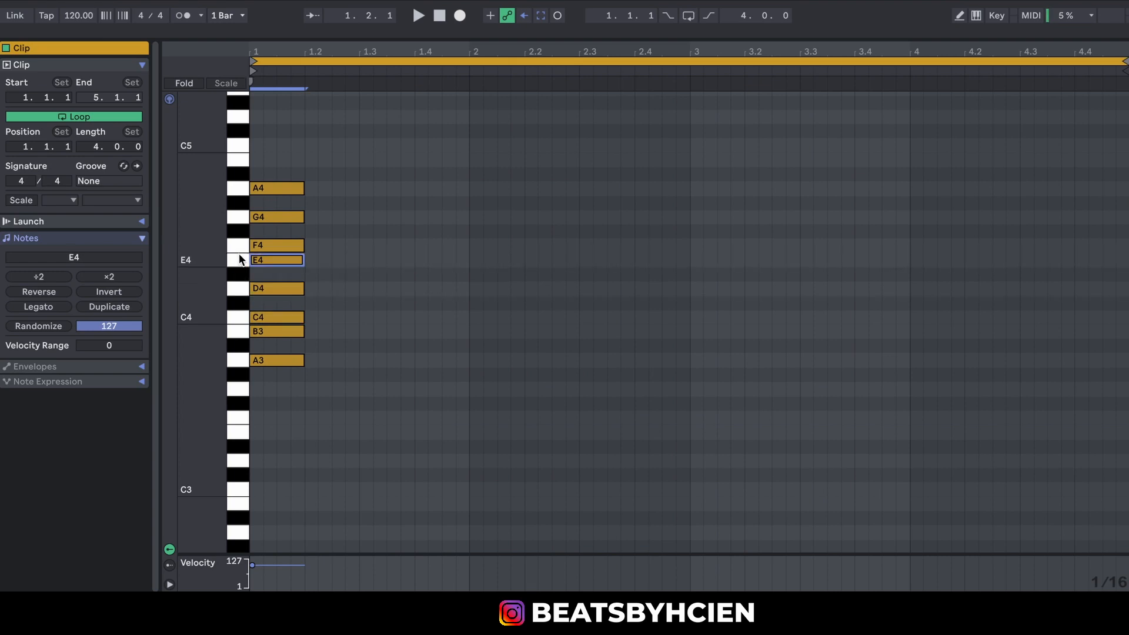
{"action": "left_click", "coordinate": [239, 247]}
{"action": "left_click", "coordinate": [239, 212]}
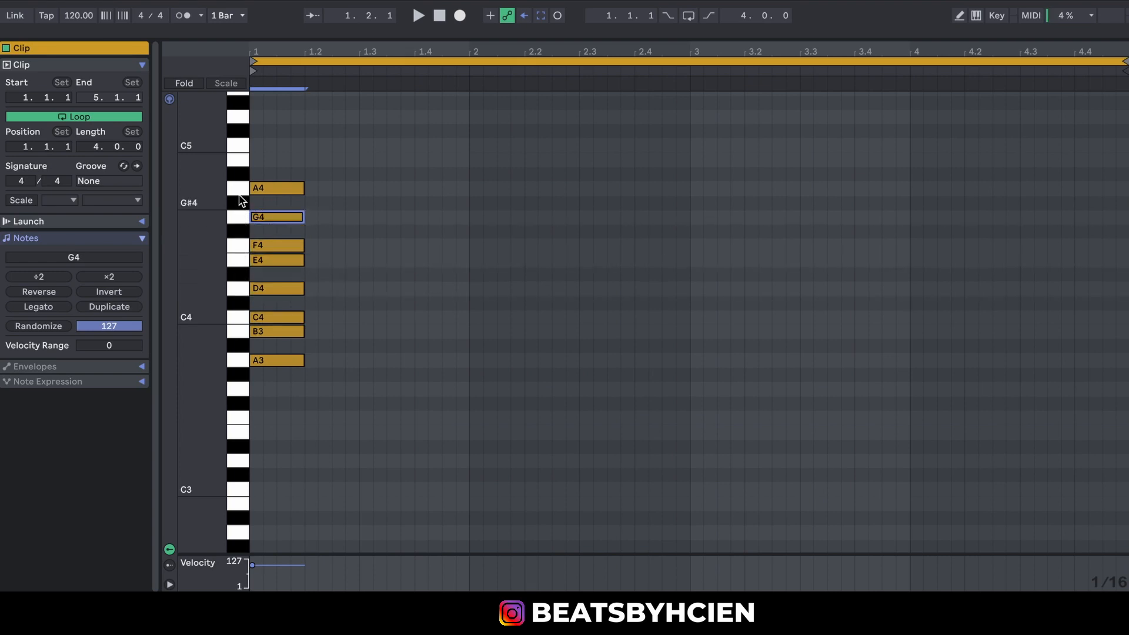
{"action": "left_click", "coordinate": [240, 204]}
{"action": "left_click", "coordinate": [239, 188]}
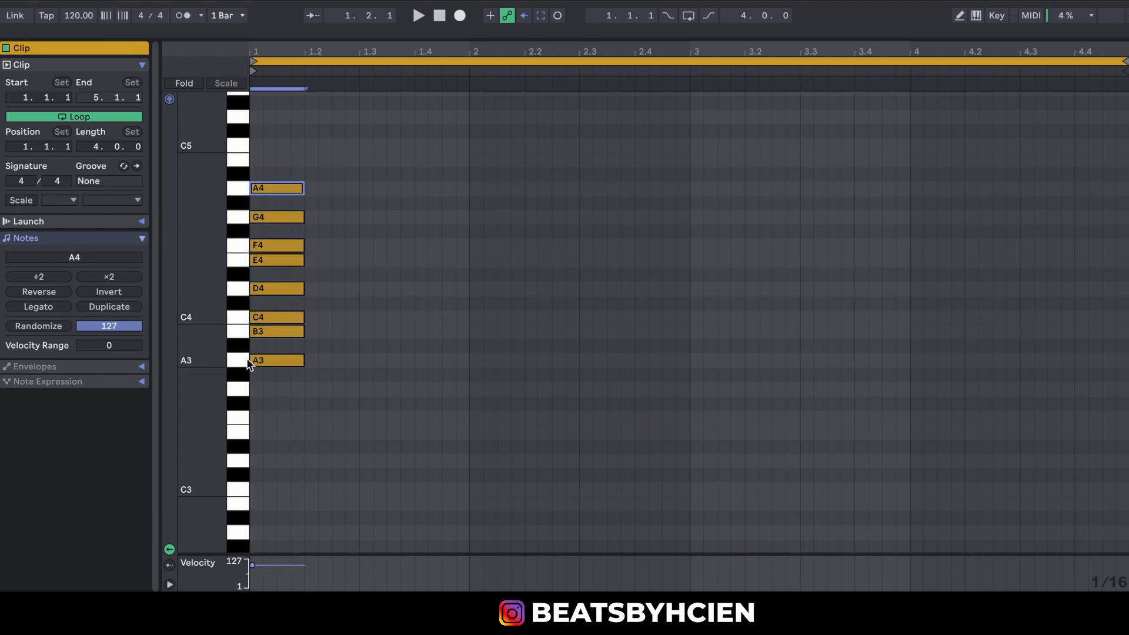
{"action": "left_click", "coordinate": [239, 217]}
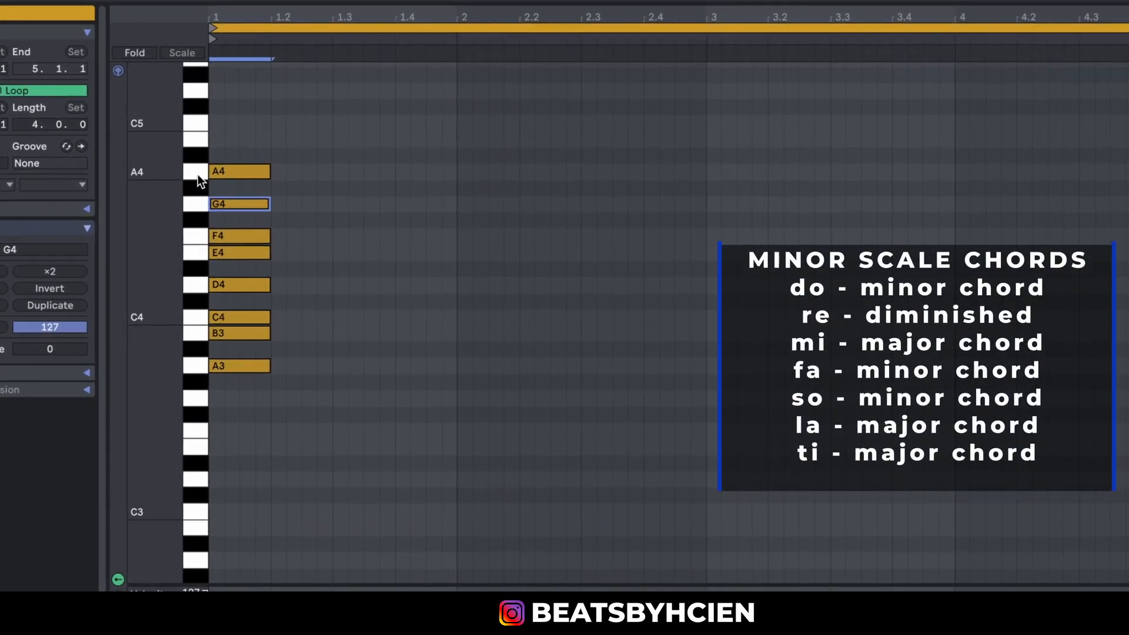
{"action": "left_click", "coordinate": [197, 172]}
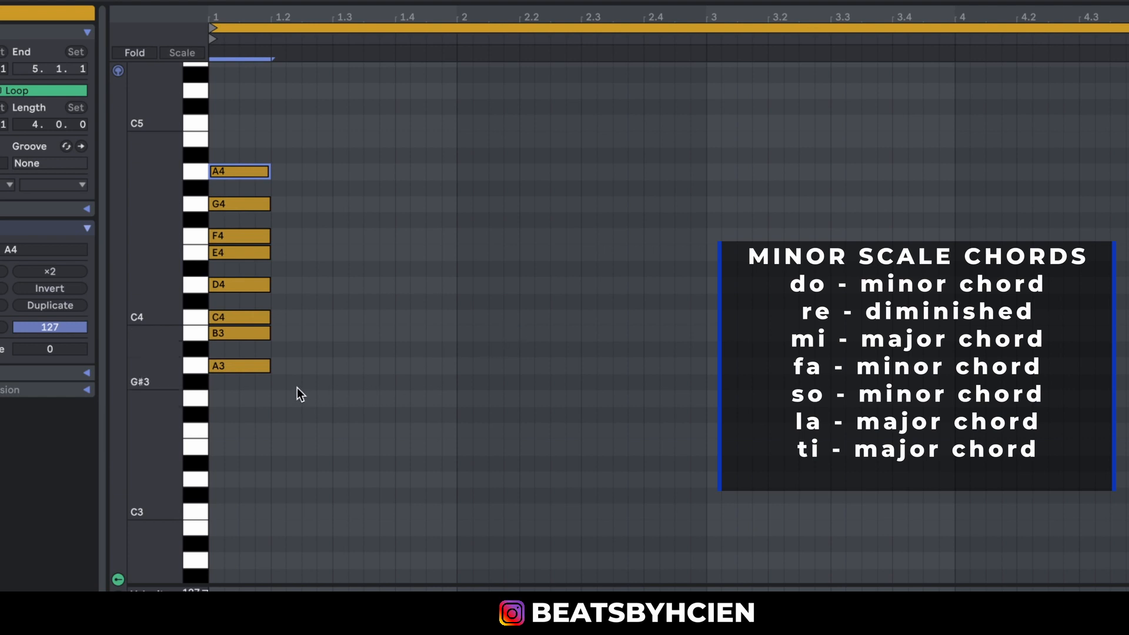
Build an A minor chord of A3, C4 and E4, about 1.25 beats long, starting halfway through beat 1.2.
{"action": "double_click", "coordinate": [305, 368]}
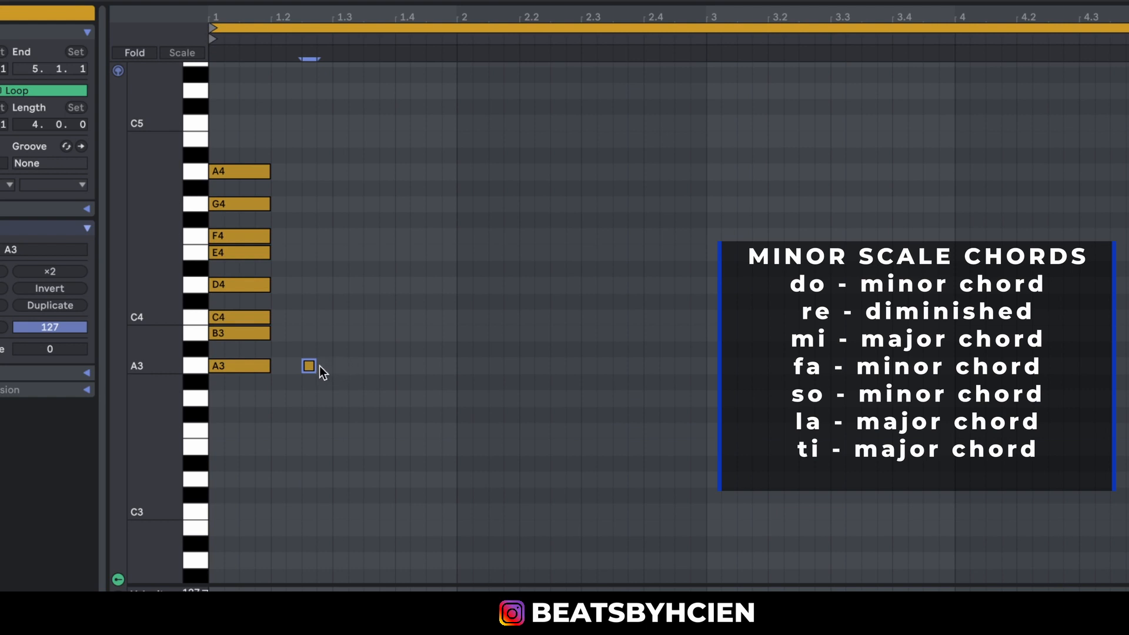
{"action": "left_click_drag", "start_coordinate": [317, 366], "coordinate": [378, 367]}
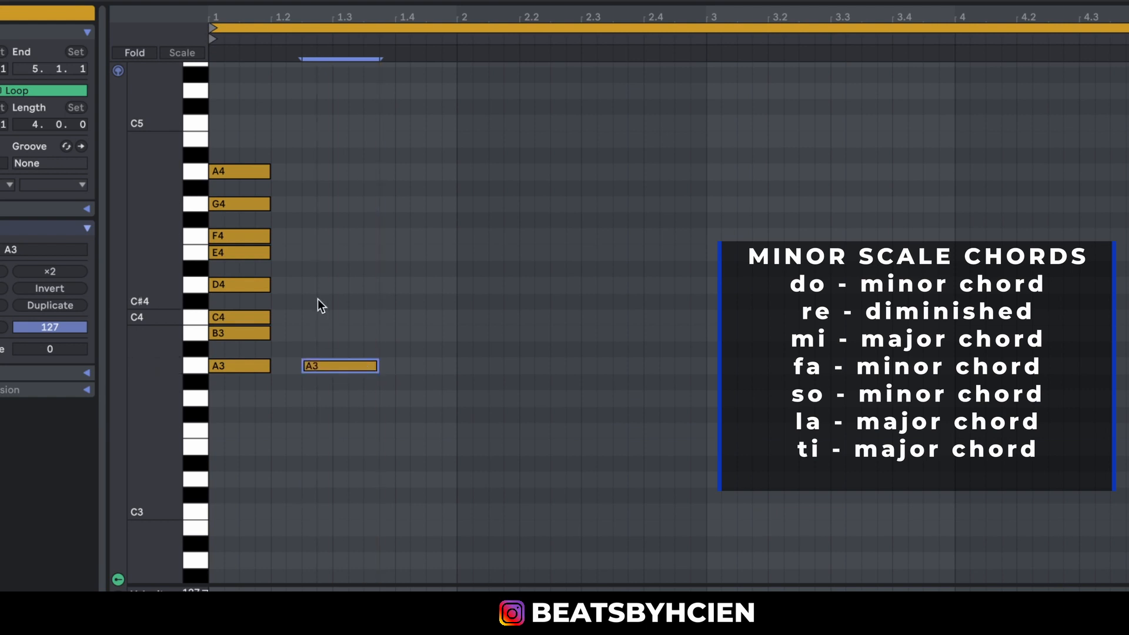
{"action": "left_click_drag", "start_coordinate": [316, 299], "coordinate": [346, 448]}
{"action": "left_click_drag", "start_coordinate": [320, 365], "coordinate": [315, 316]}
{"action": "key", "text": "Delete"}
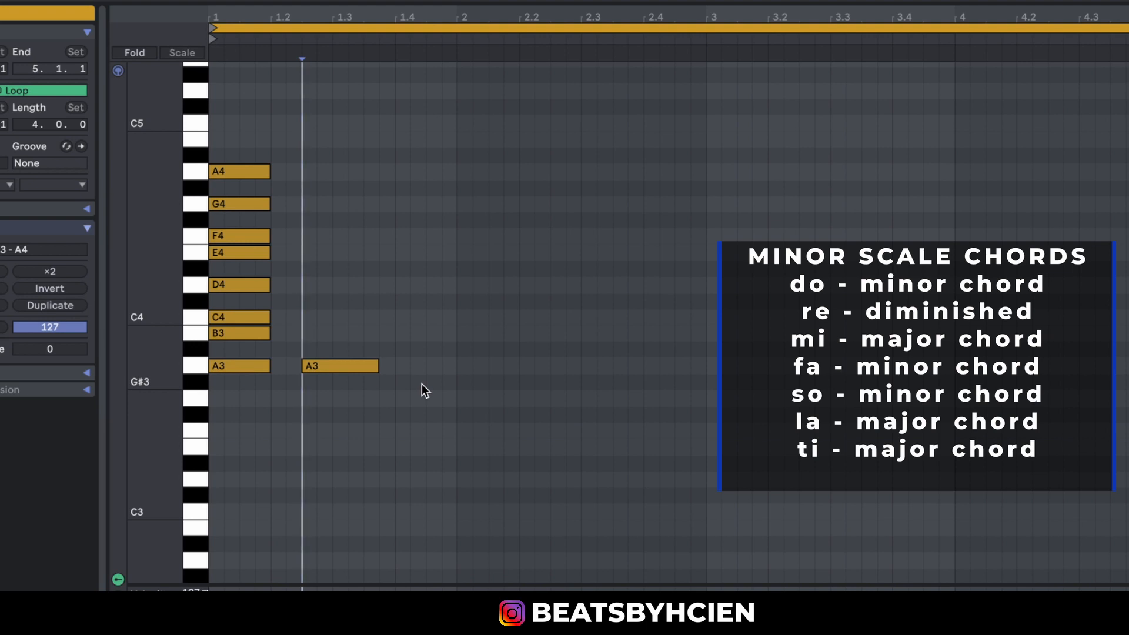
{"action": "mouse_move", "coordinate": [290, 333]}
{"action": "left_mouse_down"}
{"action": "mouse_move", "coordinate": [350, 396]}
{"action": "mouse_move", "coordinate": [326, 361]}
{"action": "mouse_move", "coordinate": [325, 248]}
{"action": "left_mouse_up"}
{"action": "left_click", "coordinate": [333, 374]}
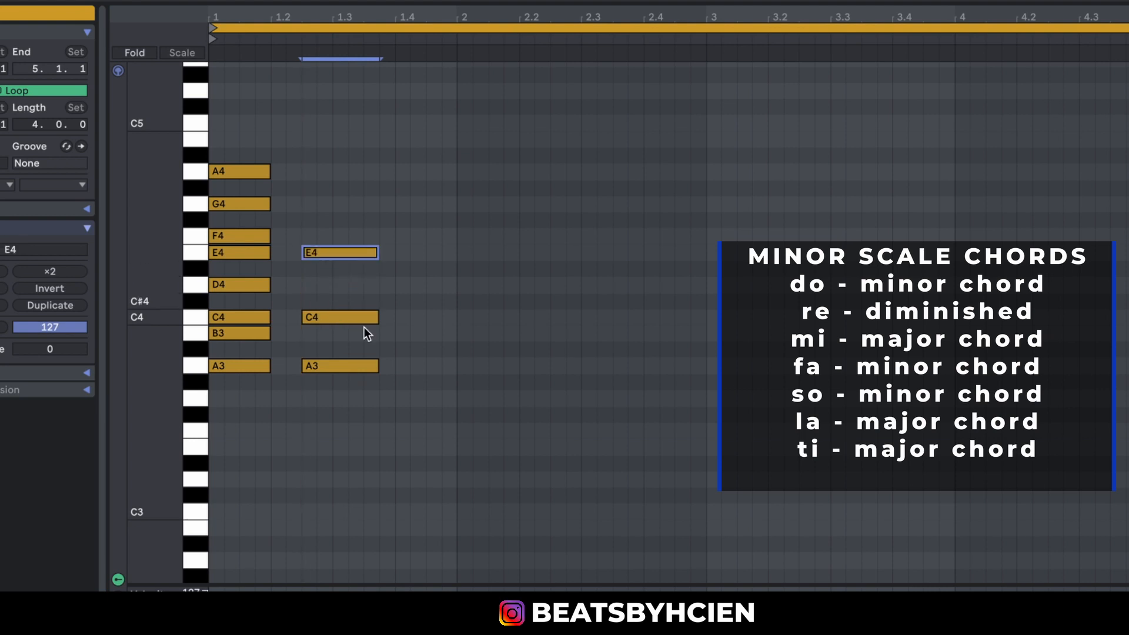
{"action": "left_click_drag", "start_coordinate": [332, 168], "coordinate": [306, 442]}
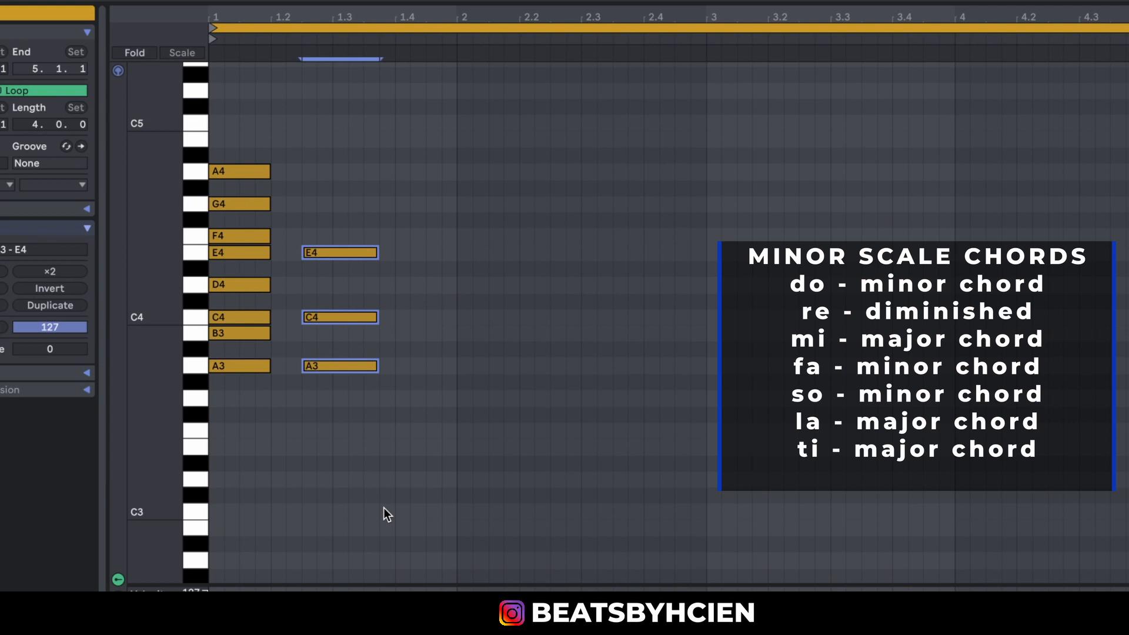
Build a one-beat B diminished chord of B3, D4 and F4 at beat 1.4.
{"action": "double_click", "coordinate": [404, 339]}
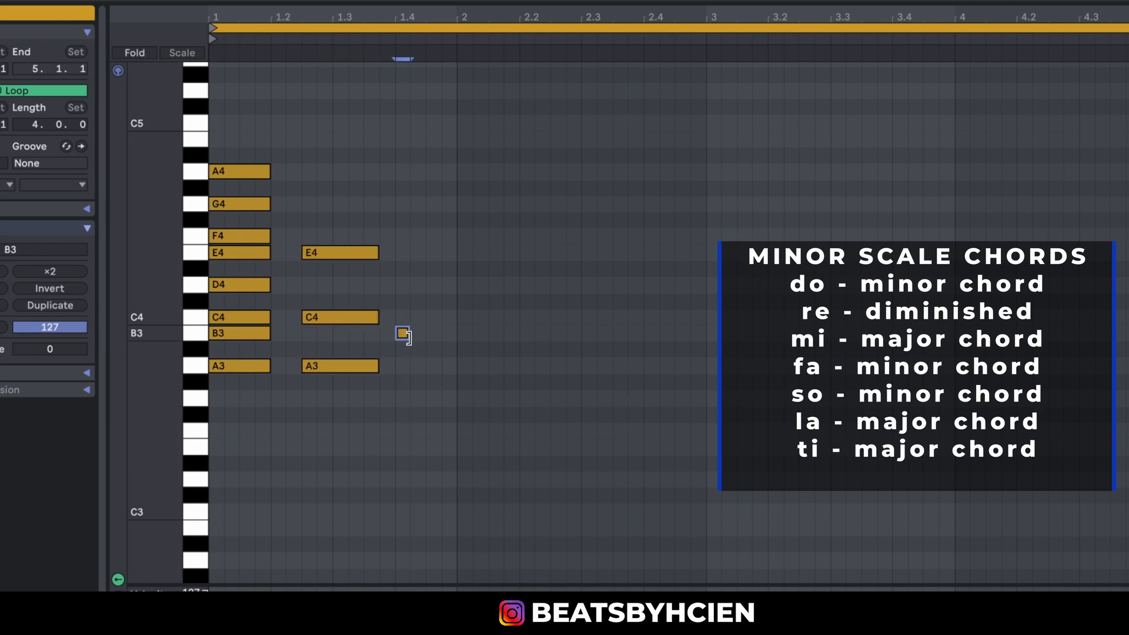
{"action": "left_click_drag", "start_coordinate": [412, 335], "coordinate": [460, 352]}
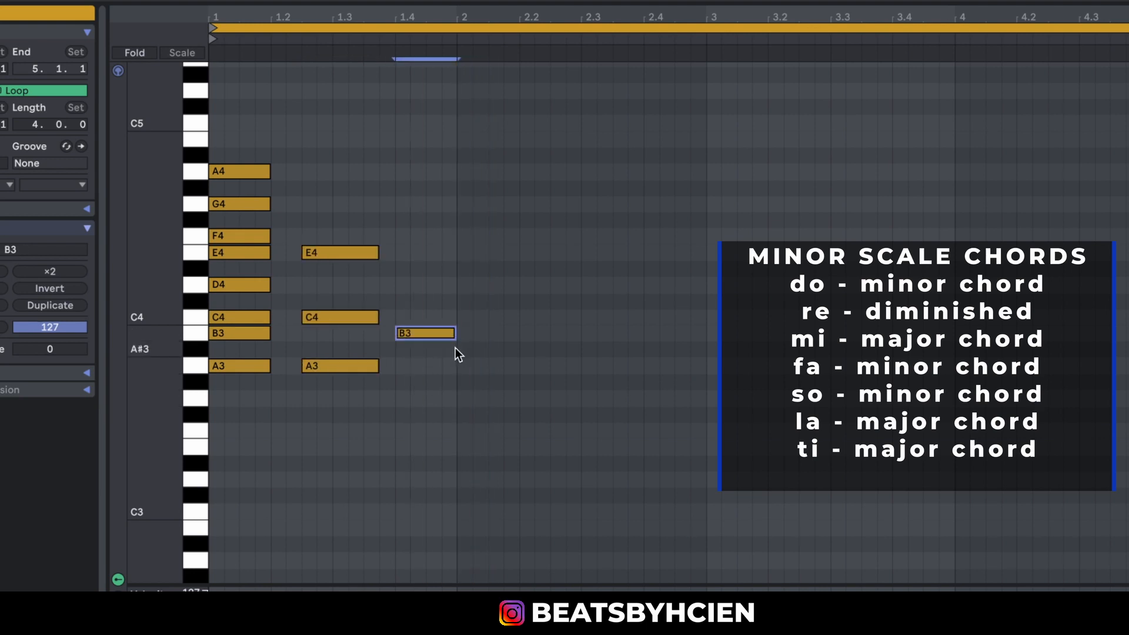
{"action": "left_click", "coordinate": [446, 348]}
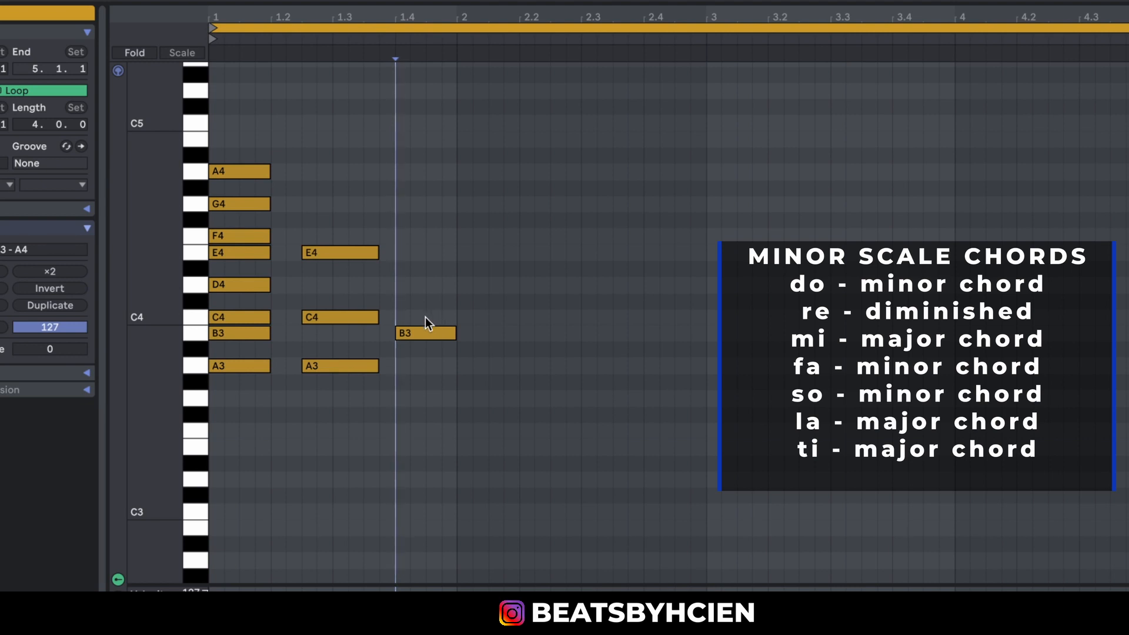
{"action": "left_click", "coordinate": [414, 333]}
{"action": "left_click_drag", "start_coordinate": [414, 334], "coordinate": [411, 244]}
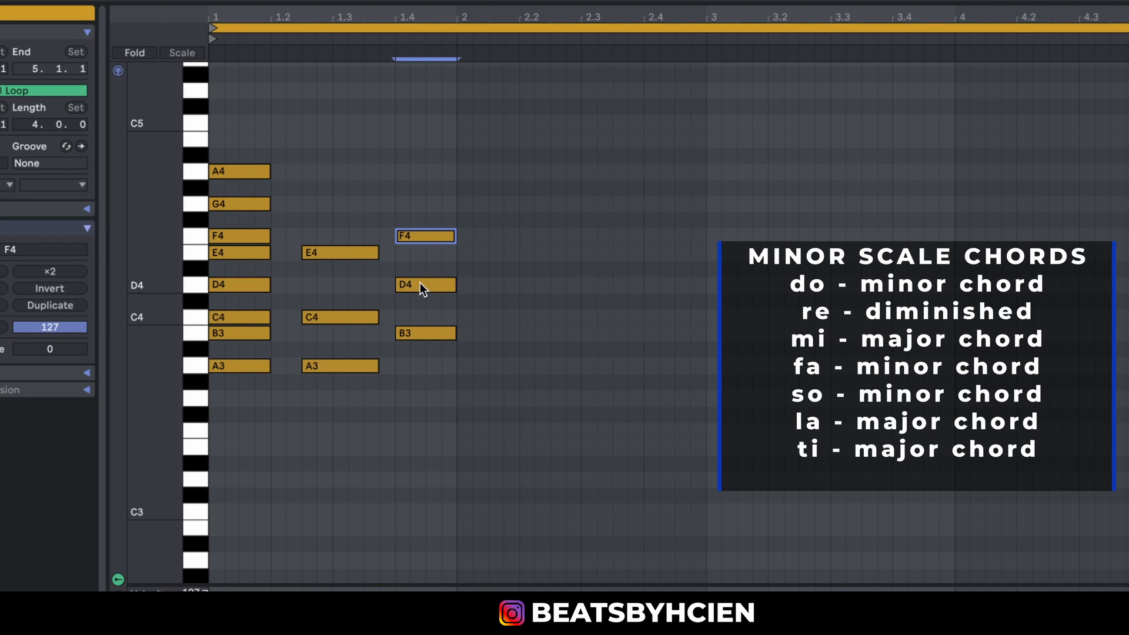
Audition the C4 key and build a one-beat C major chord of C4, E4 and G4 at the start of bar 2.
{"action": "left_click", "coordinate": [199, 315]}
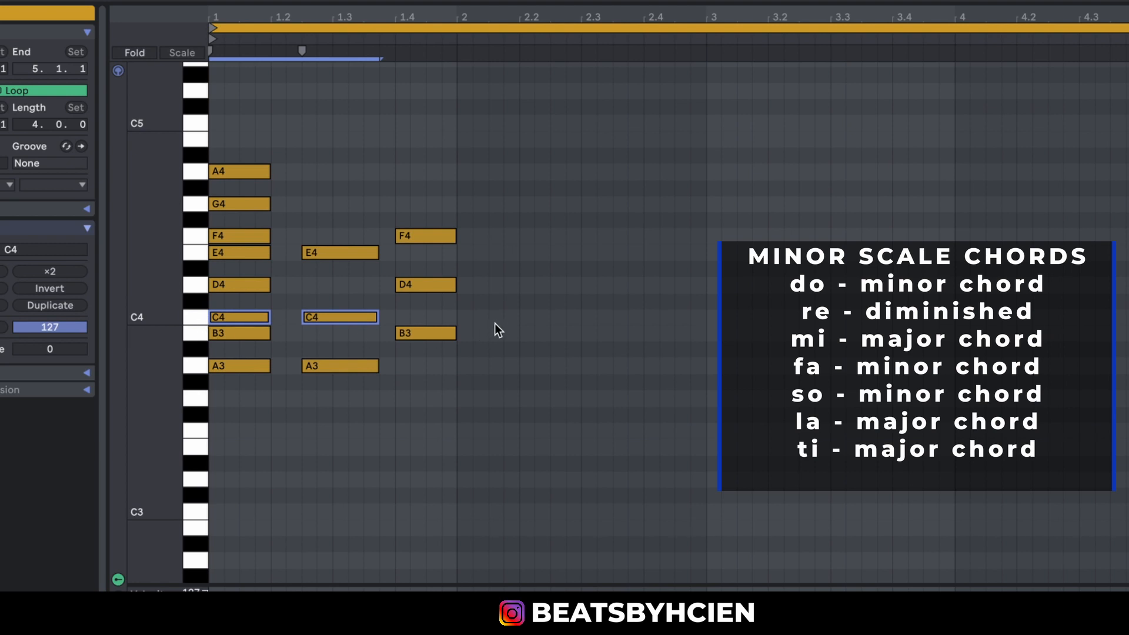
{"action": "double_click", "coordinate": [462, 317]}
{"action": "left_click_drag", "start_coordinate": [471, 315], "coordinate": [518, 315]}
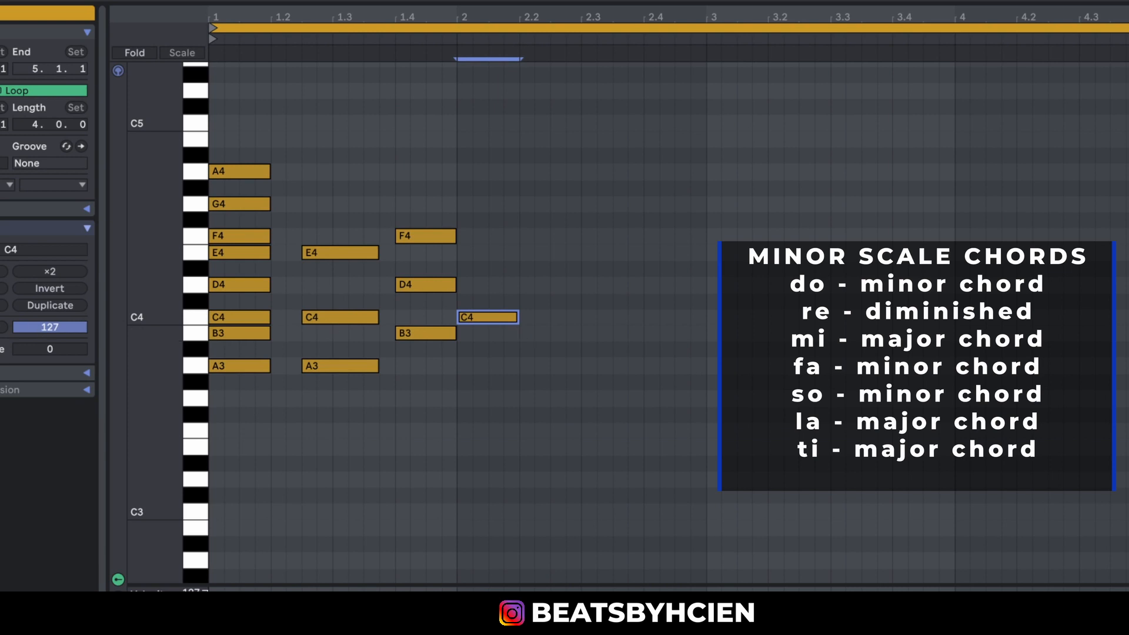
{"action": "left_click", "coordinate": [193, 316]}
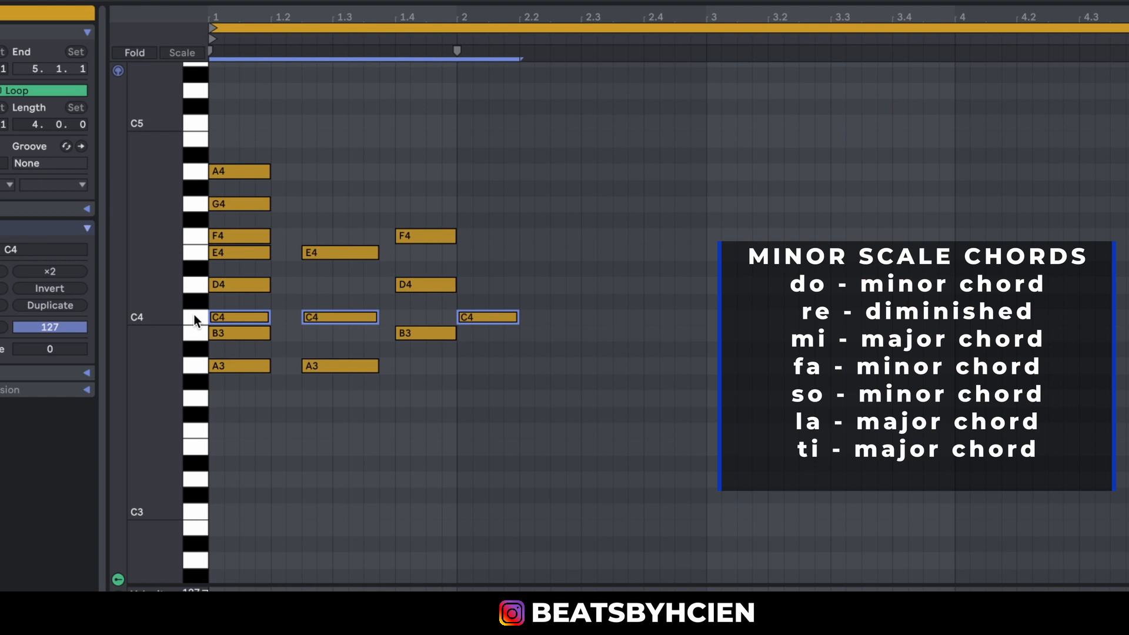
{"action": "left_click", "coordinate": [559, 355]}
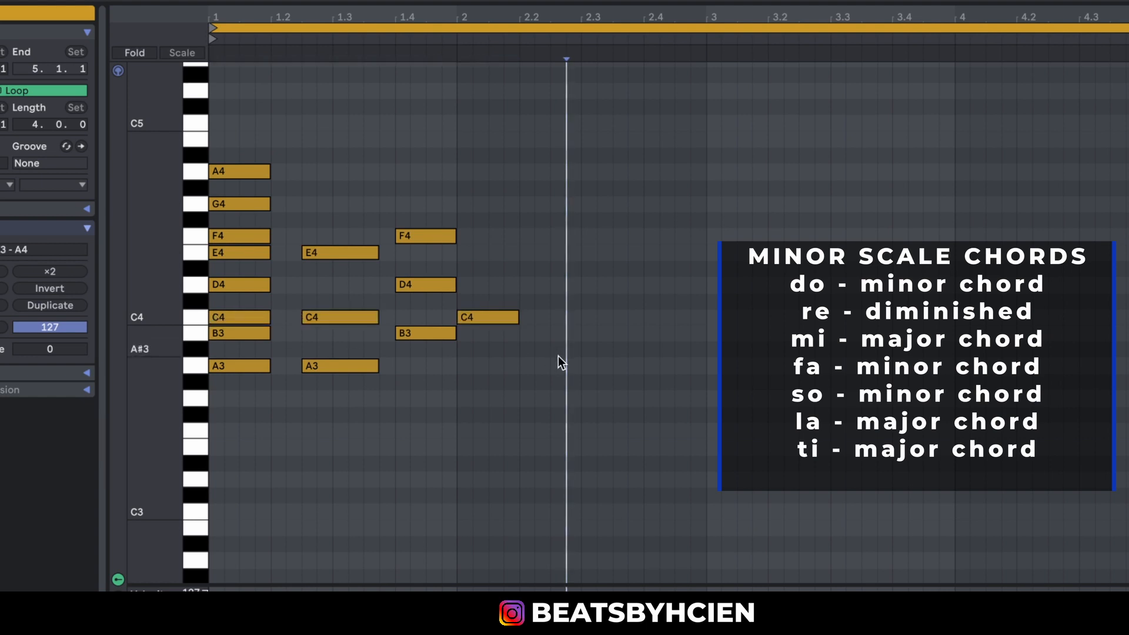
{"action": "mouse_move", "coordinate": [489, 277]}
{"action": "left_mouse_down"}
{"action": "mouse_move", "coordinate": [488, 362]}
{"action": "mouse_move", "coordinate": [460, 314]}
{"action": "mouse_move", "coordinate": [478, 302]}
{"action": "mouse_move", "coordinate": [481, 207]}
{"action": "left_mouse_up"}
{"action": "left_click", "coordinate": [478, 316]}
{"action": "left_click_drag", "start_coordinate": [498, 120], "coordinate": [499, 468]}
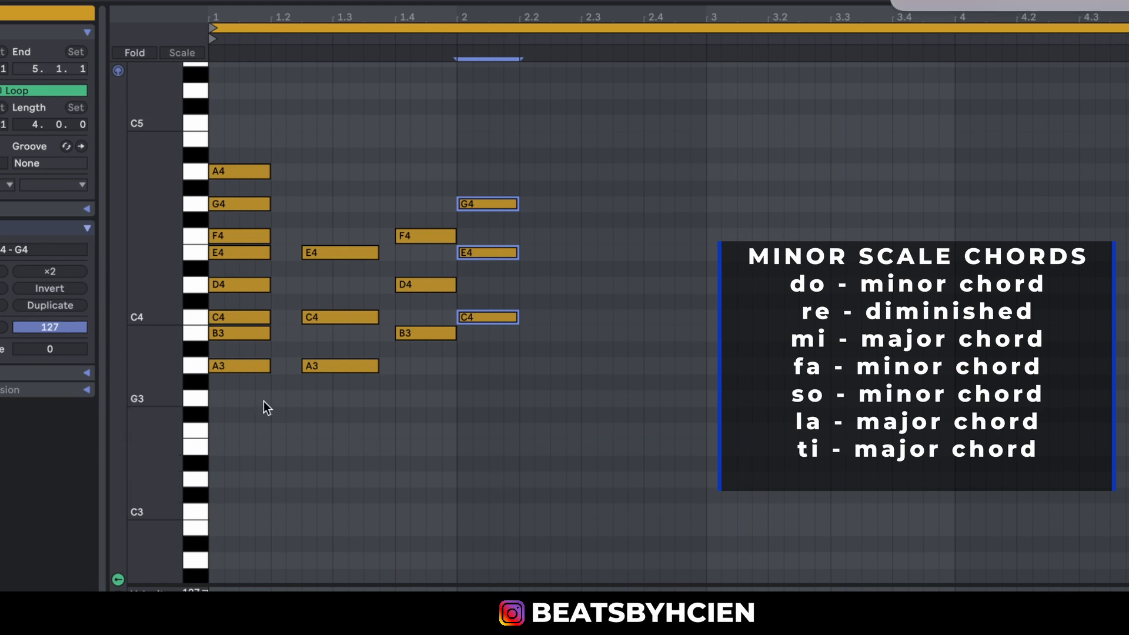
Audition the scale keys from A3 to D4 and build a one-beat D minor chord of D4, F4 and A4 at beat 2.2.
{"action": "left_click", "coordinate": [206, 365]}
{"action": "left_click", "coordinate": [201, 337]}
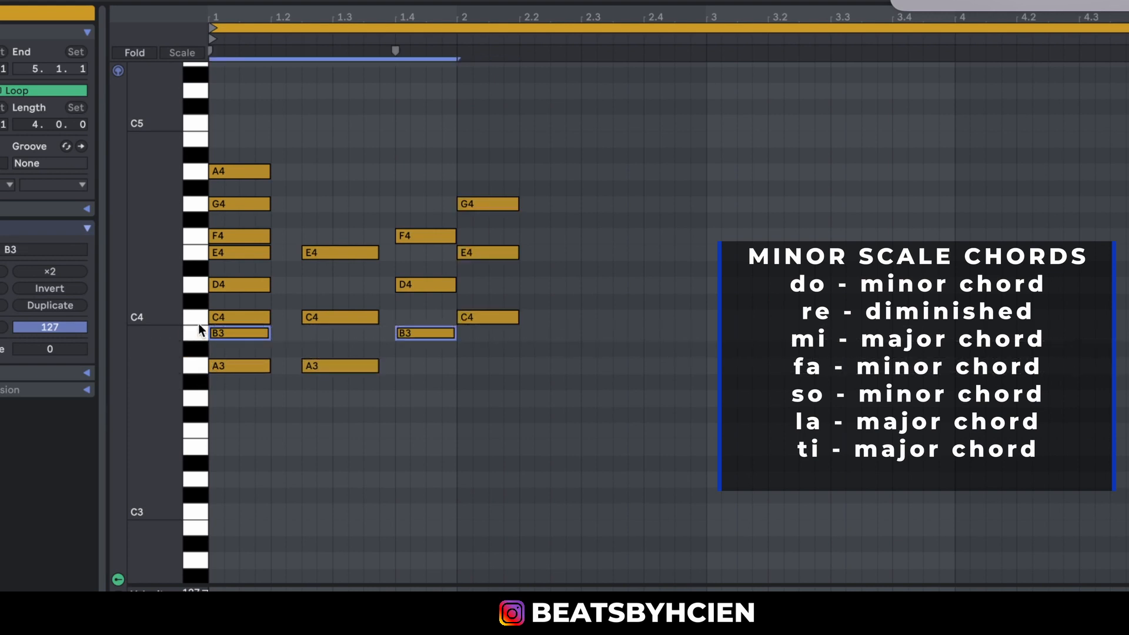
{"action": "left_click", "coordinate": [197, 318]}
{"action": "left_click", "coordinate": [197, 284]}
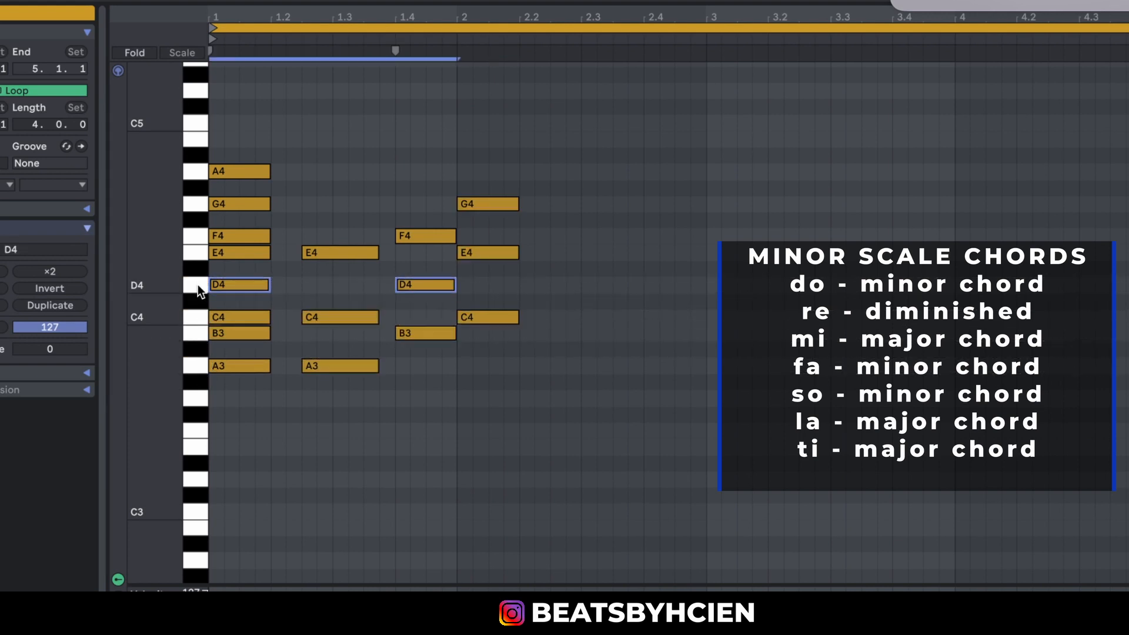
{"action": "double_click", "coordinate": [520, 287]}
{"action": "left_click_drag", "start_coordinate": [539, 287], "coordinate": [580, 287]}
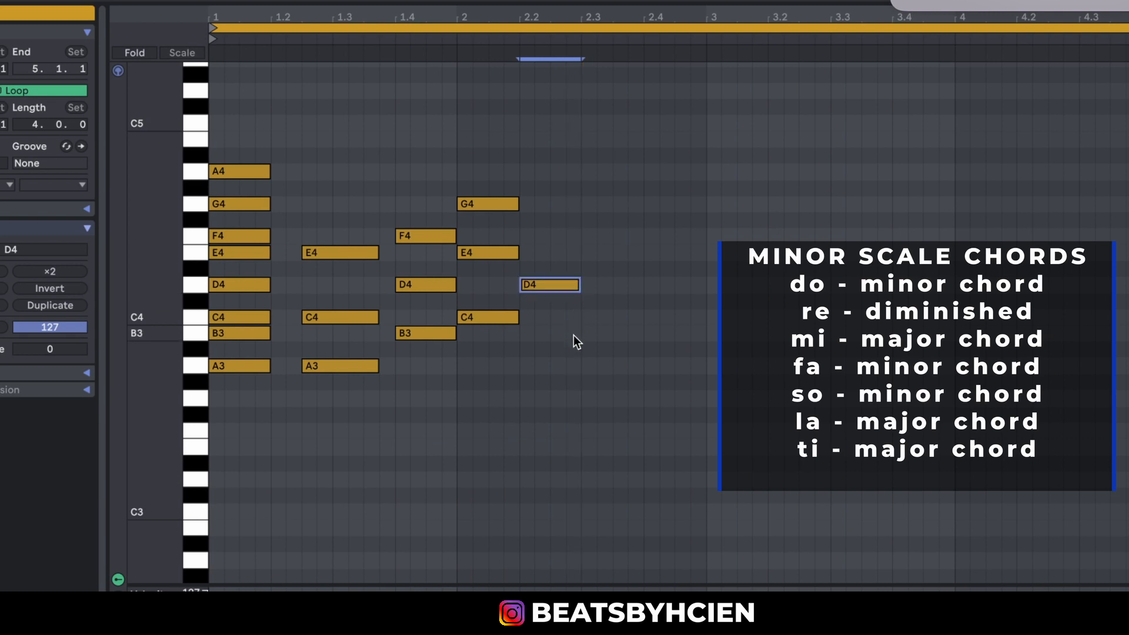
{"action": "left_click_drag", "start_coordinate": [528, 287], "coordinate": [539, 174]}
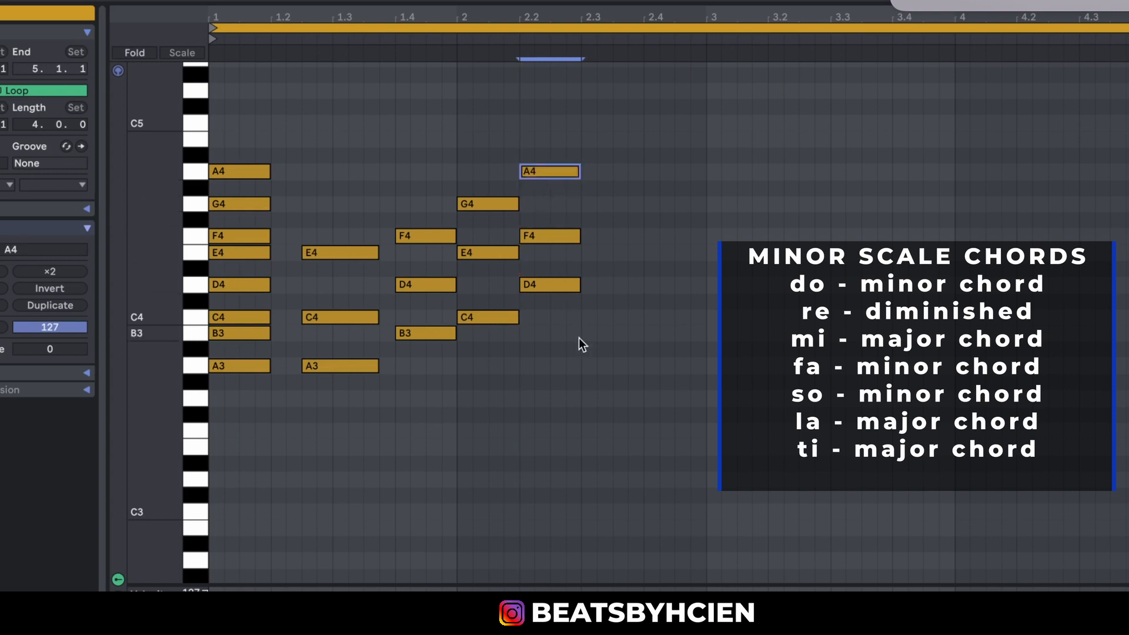
{"action": "left_click_drag", "start_coordinate": [558, 362], "coordinate": [584, 100]}
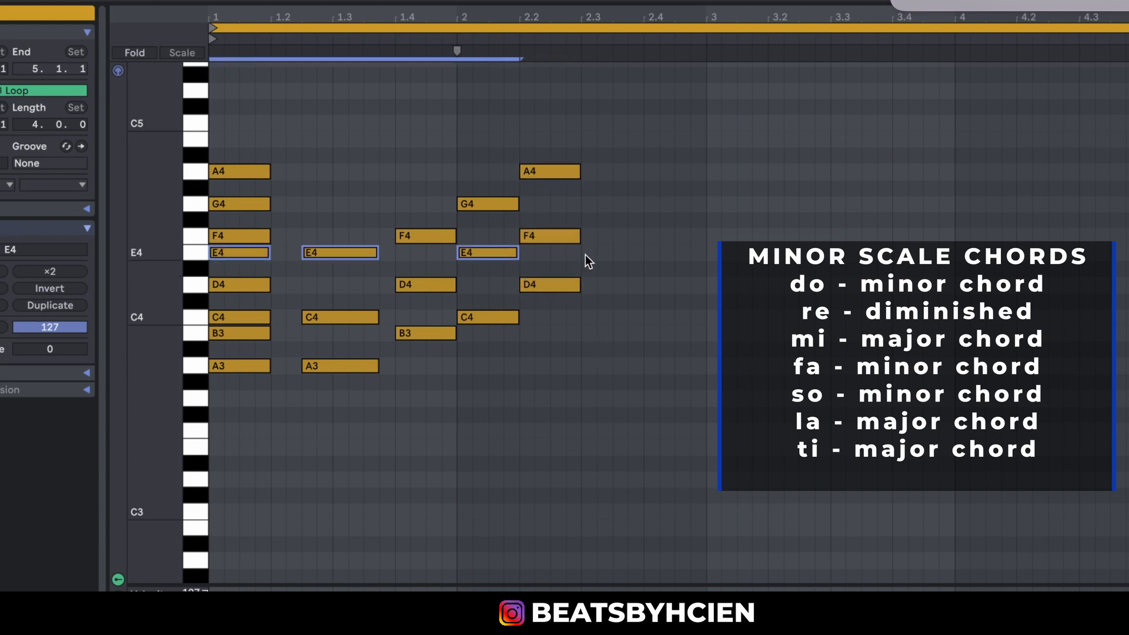
Build a one-beat E minor chord of E4, G4 and B4 at beat 2.3.
{"action": "double_click", "coordinate": [587, 256]}
{"action": "left_click_drag", "start_coordinate": [595, 256], "coordinate": [642, 260]}
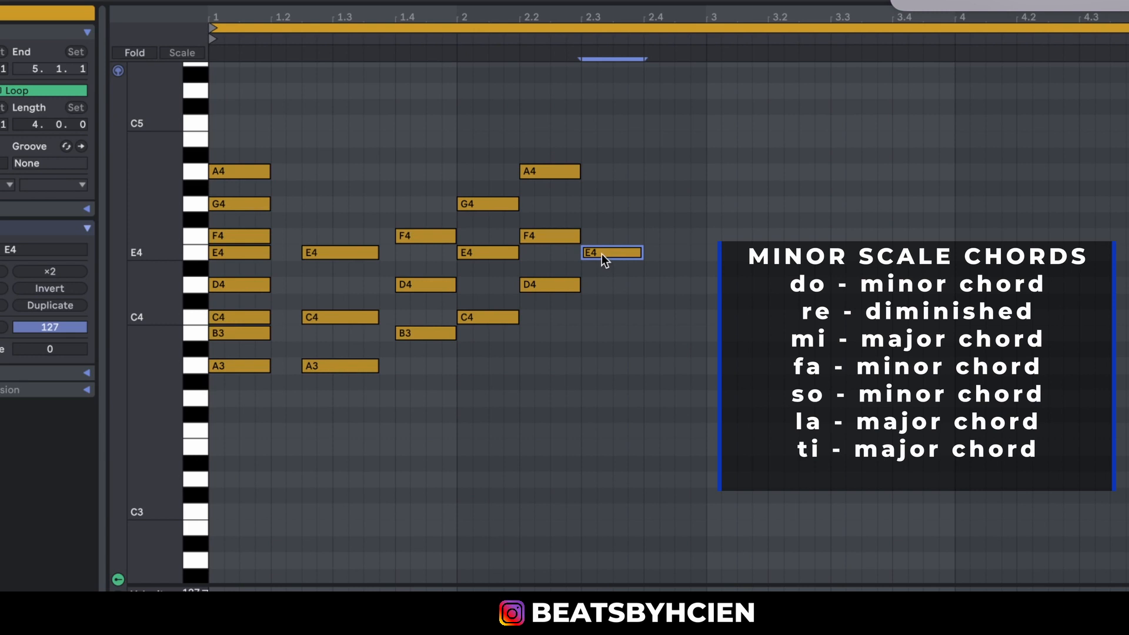
{"action": "left_click_drag", "start_coordinate": [597, 252], "coordinate": [597, 140]}
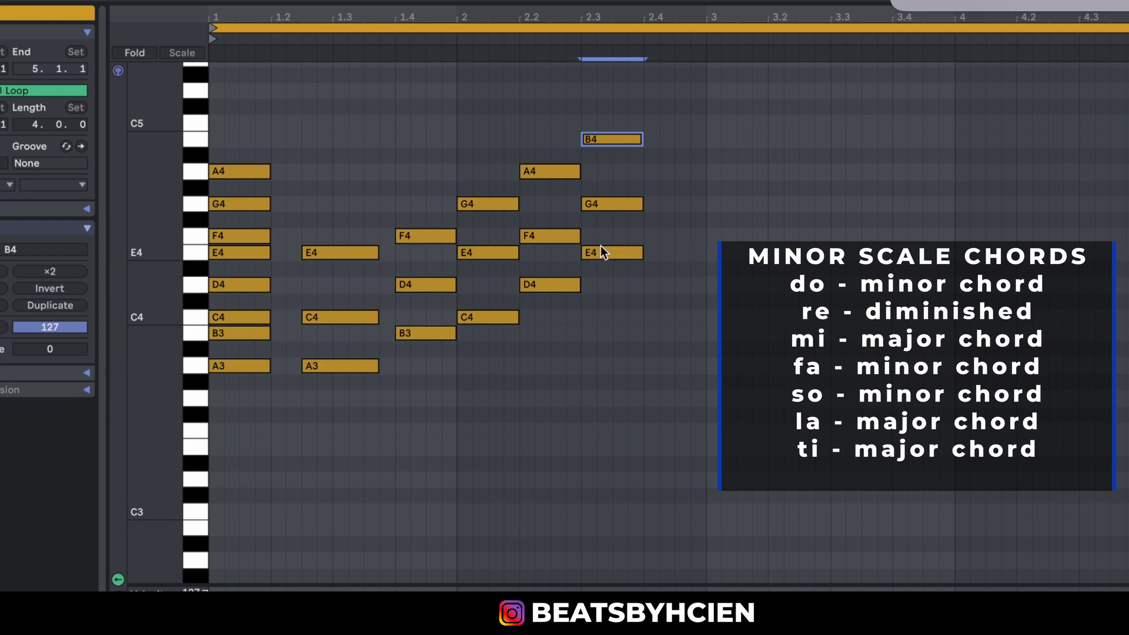
Build a one-beat F major chord of F4, A4 and C5 at beat 2.4.
{"action": "double_click", "coordinate": [648, 234]}
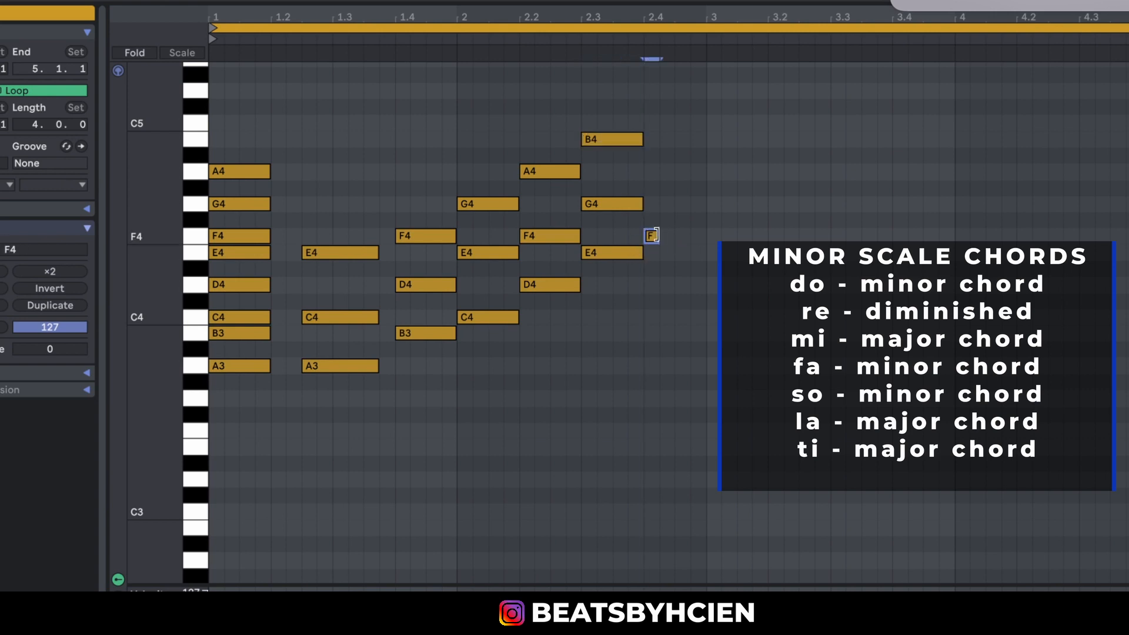
{"action": "left_click_drag", "start_coordinate": [660, 235], "coordinate": [701, 242]}
{"action": "left_click_drag", "start_coordinate": [670, 234], "coordinate": [670, 136]}
{"action": "left_click_drag", "start_coordinate": [675, 54], "coordinate": [698, 98]}
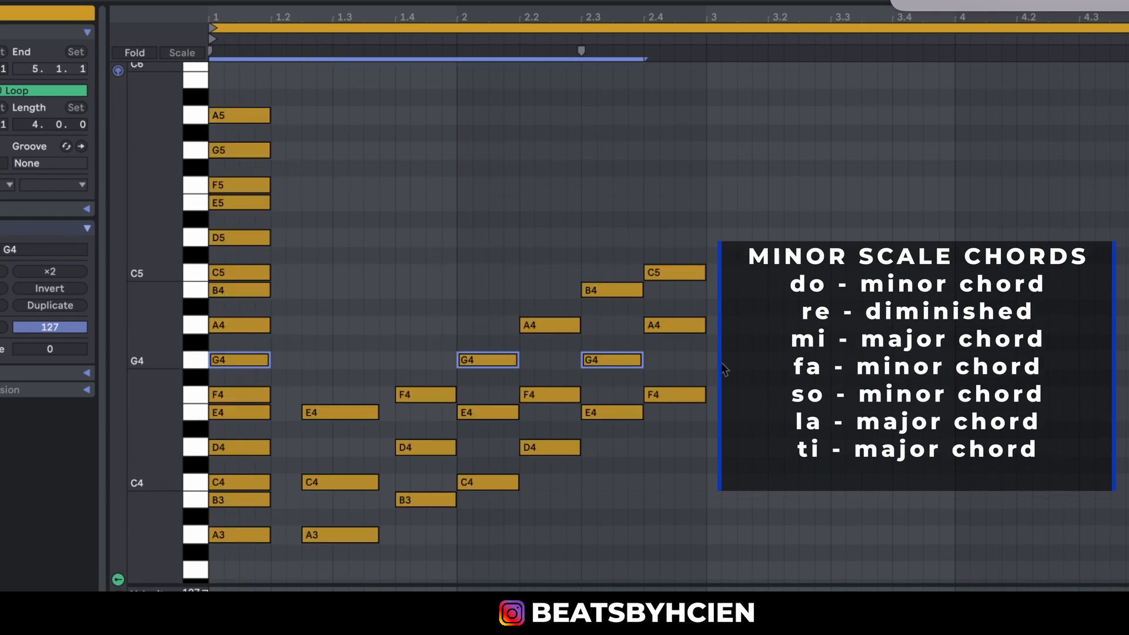
Build a one-beat G major chord of G4, B4 and D5 at the start of bar 3.
{"action": "double_click", "coordinate": [724, 363]}
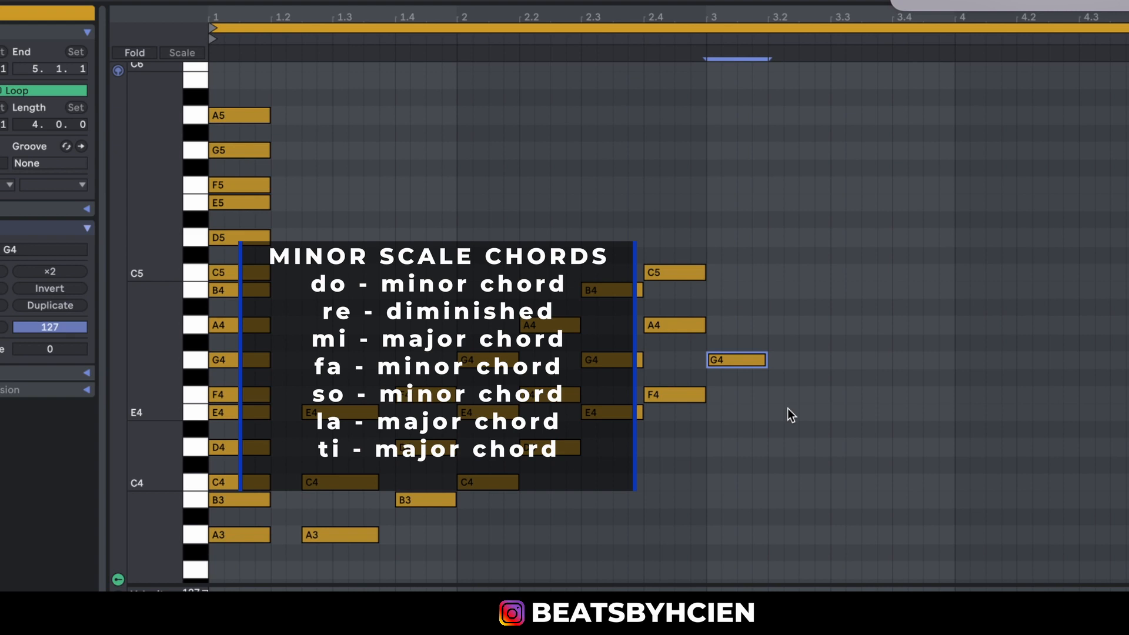
{"action": "left_click", "coordinate": [732, 317]}
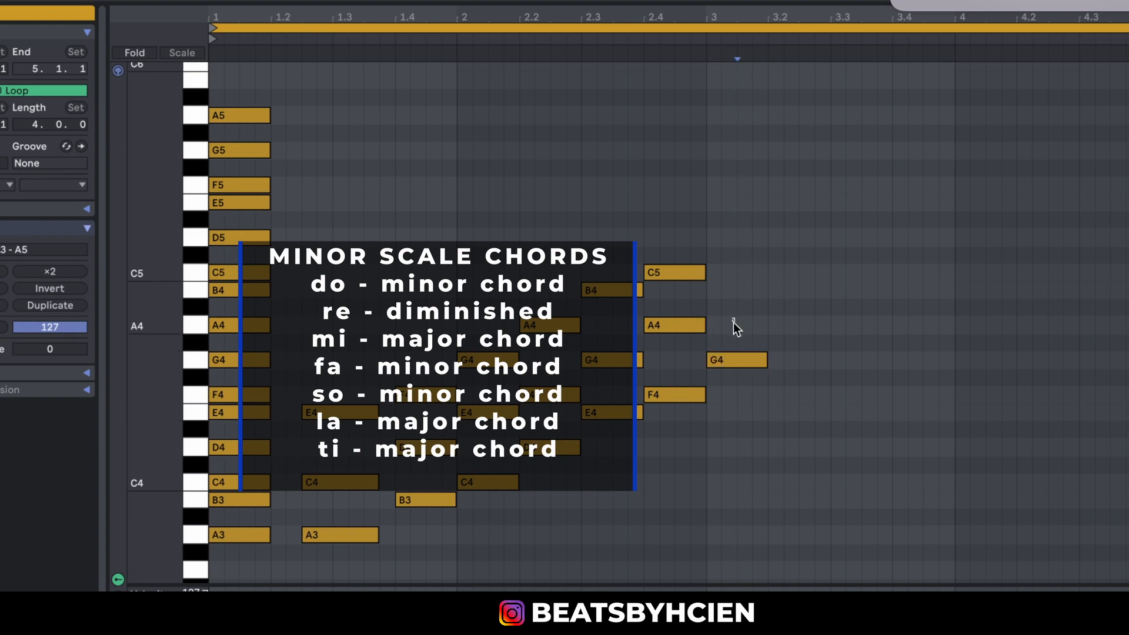
{"action": "left_click_drag", "start_coordinate": [732, 322], "coordinate": [741, 379]}
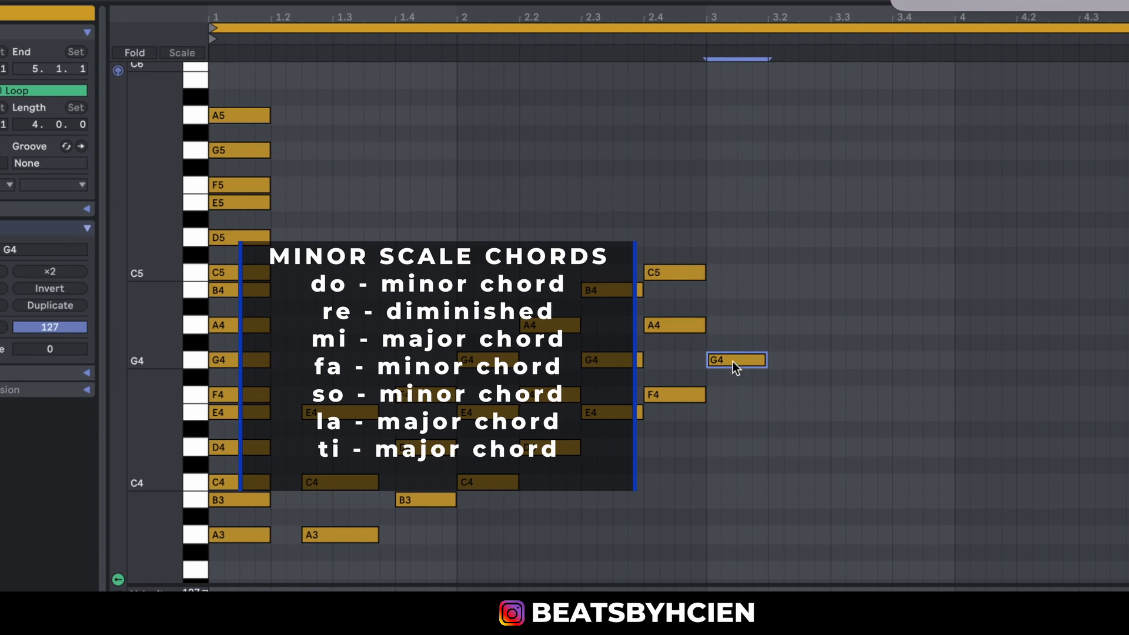
{"action": "left_click_drag", "start_coordinate": [728, 356], "coordinate": [721, 238]}
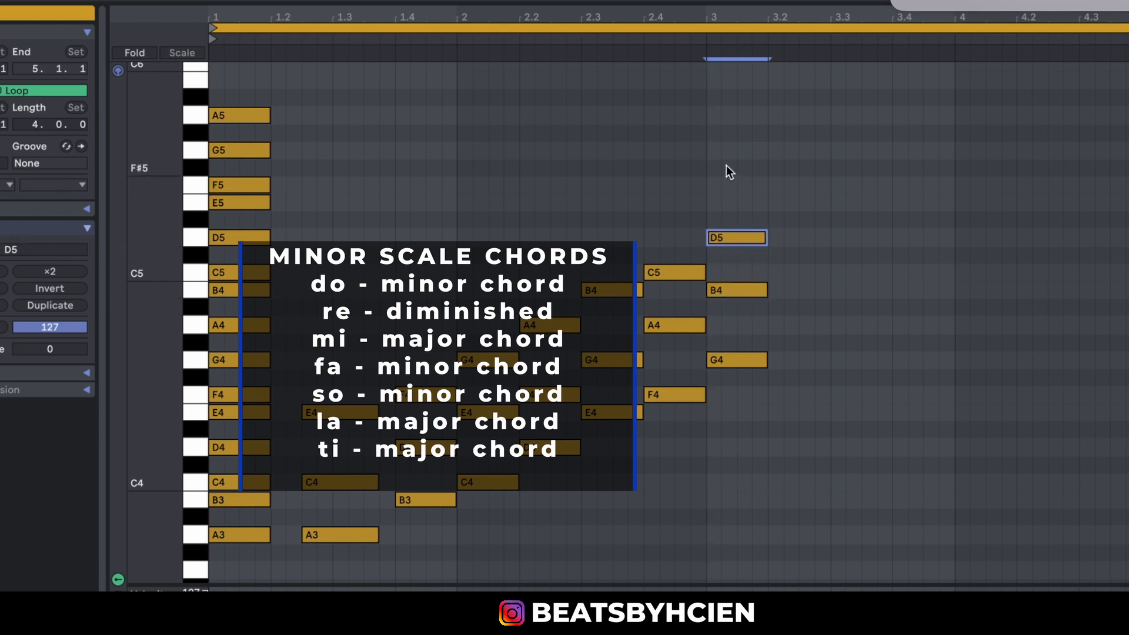
Delete all the chords from beat 1.2 through the start of bar 3, keeping the scale notes stacked on the first beat.
{"action": "left_click_drag", "start_coordinate": [726, 166], "coordinate": [751, 439]}
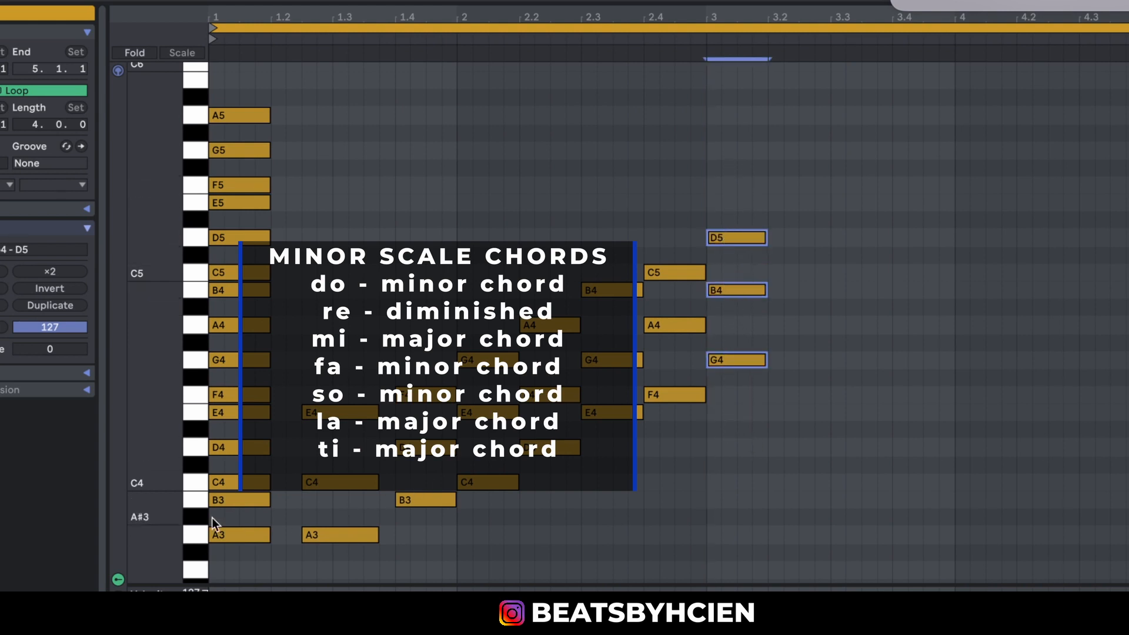
{"action": "left_click_drag", "start_coordinate": [175, 498], "coordinate": [170, 494]}
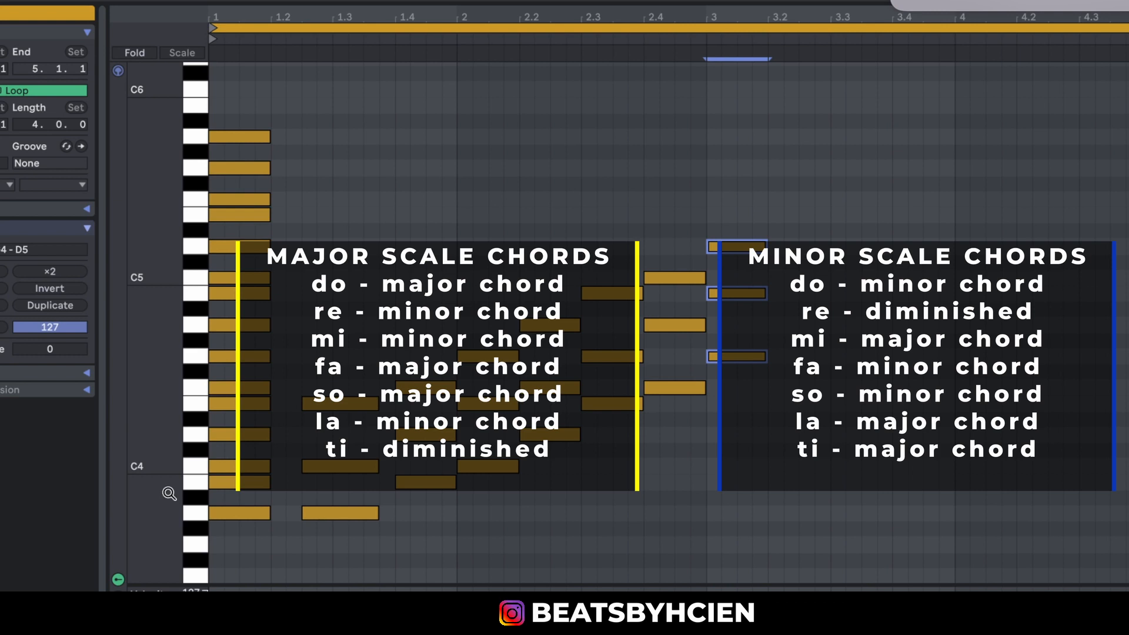
{"action": "left_click_drag", "start_coordinate": [766, 540], "coordinate": [322, 265]}
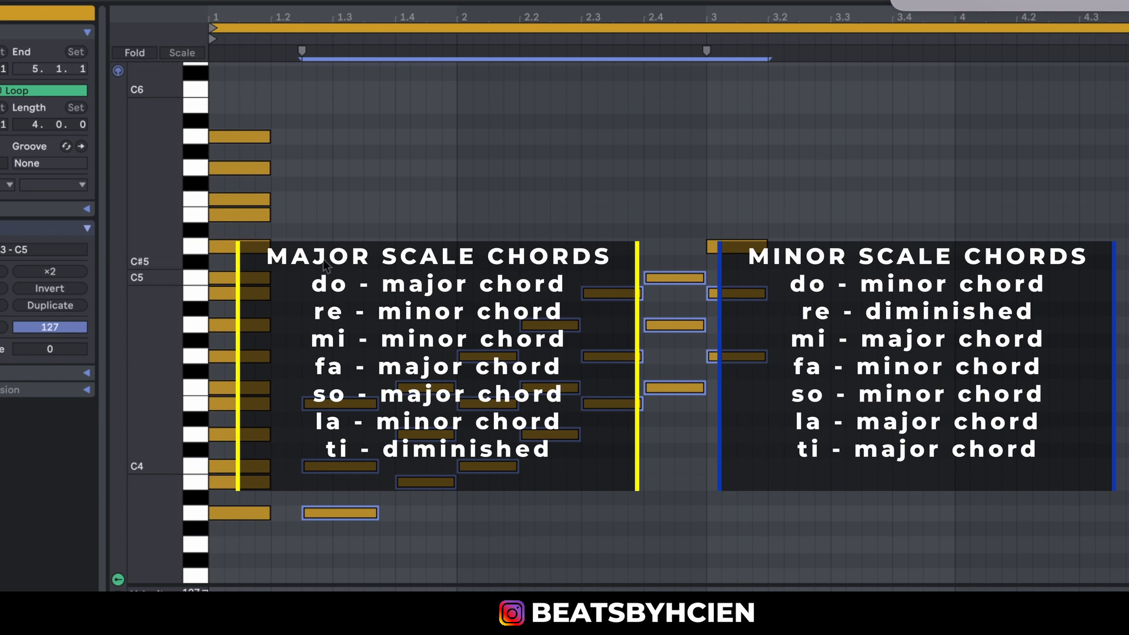
{"action": "left_click_drag", "start_coordinate": [327, 213], "coordinate": [767, 543]}
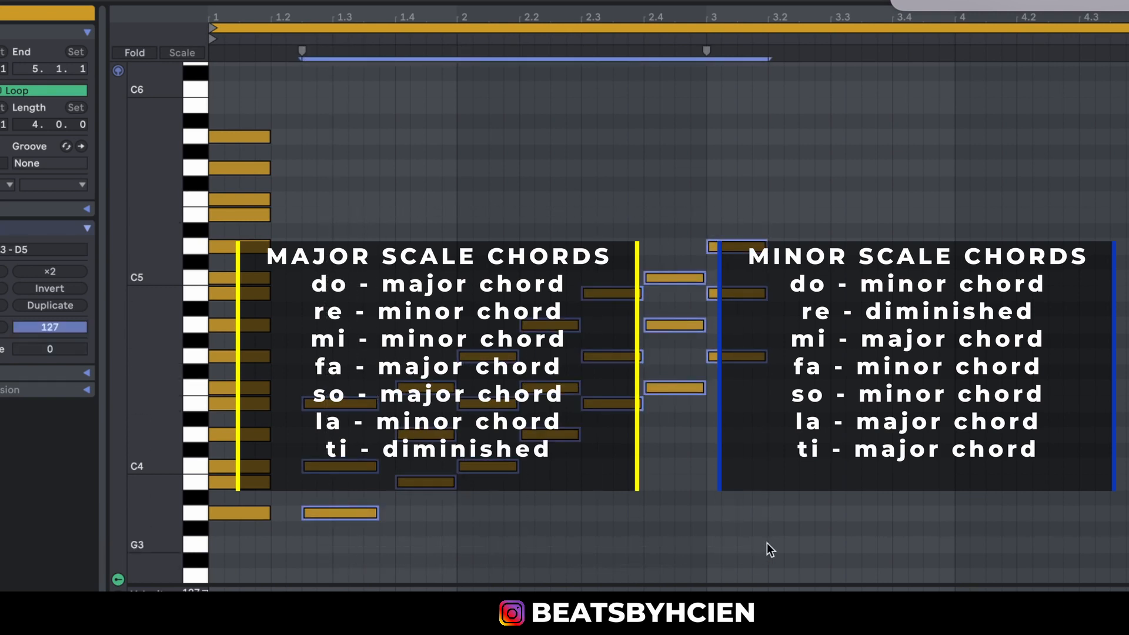
{"action": "key", "text": "Delete"}
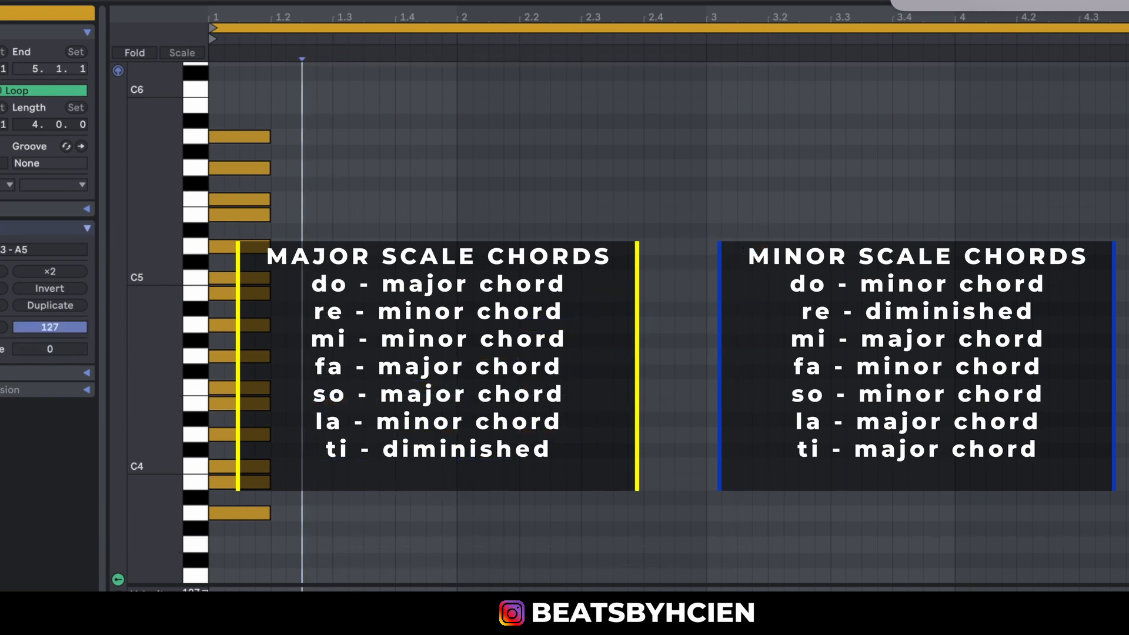
Delete the whole stack of A minor scale notes from A3 to A5 on the first beat.
{"action": "left_click_drag", "start_coordinate": [151, 465], "coordinate": [177, 477]}
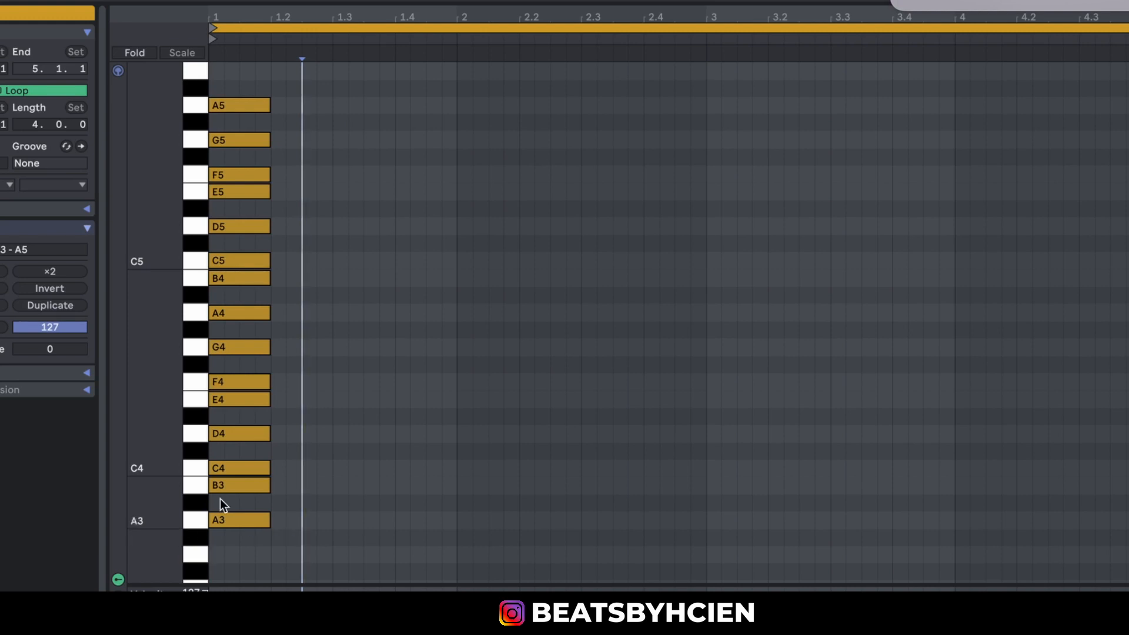
{"action": "left_click_drag", "start_coordinate": [305, 551], "coordinate": [200, 75]}
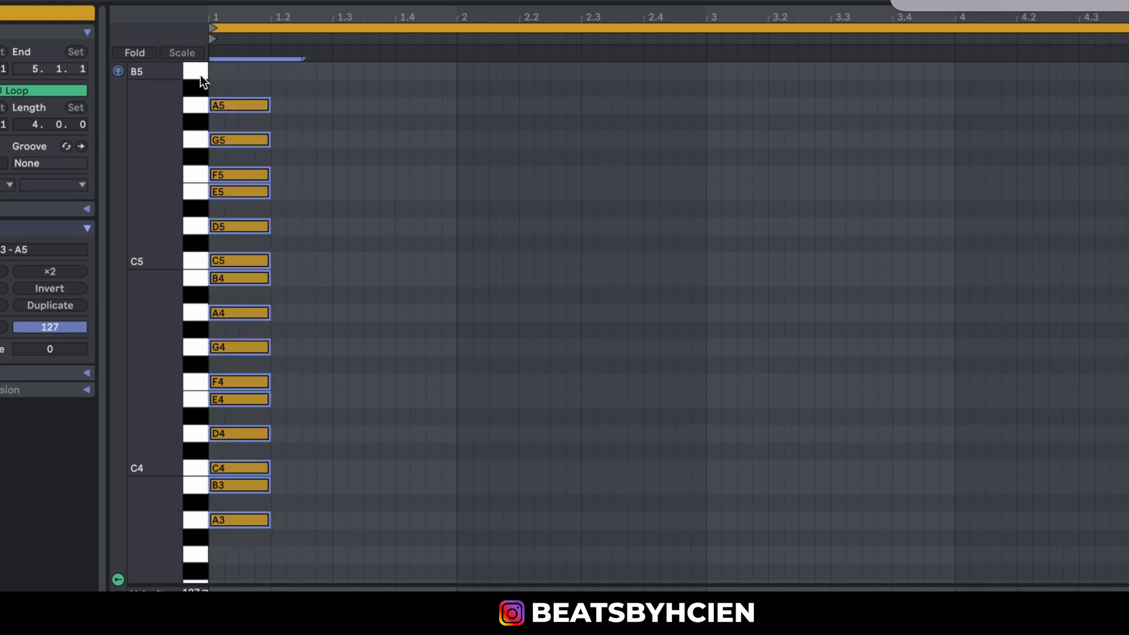
{"action": "key", "text": "Delete"}
Build a one-beat C major chord of C4, E4 and G4 at the start of bar 1 and play it.
{"action": "left_click", "coordinate": [224, 474]}
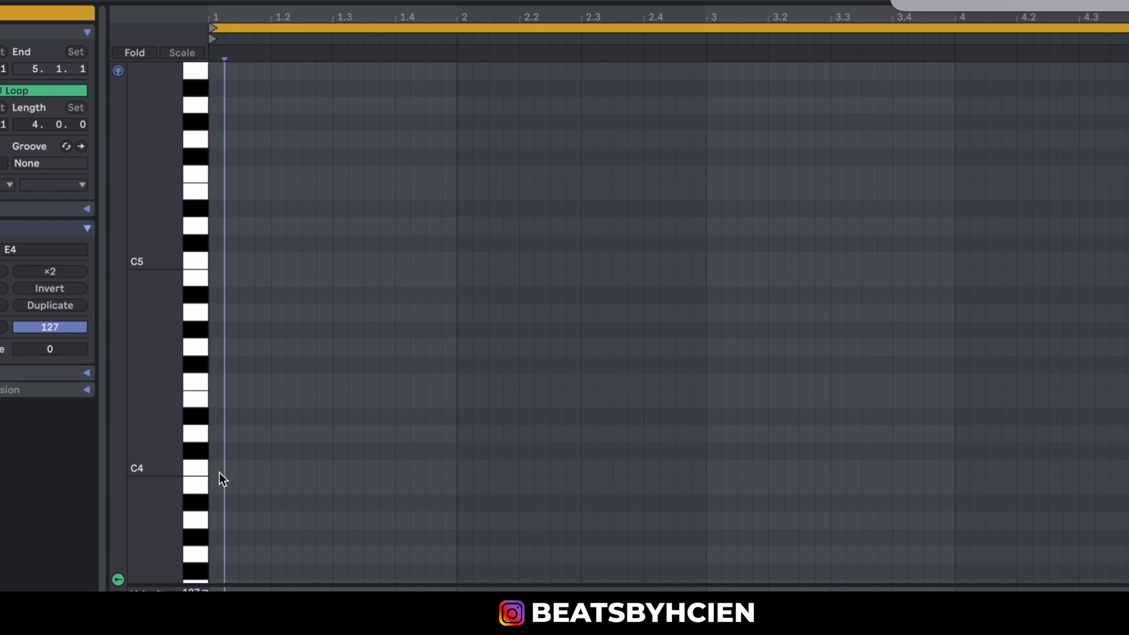
{"action": "mouse_move", "coordinate": [220, 471]}
{"action": "left_mouse_down"}
{"action": "mouse_move", "coordinate": [259, 473]}
{"action": "mouse_move", "coordinate": [238, 349]}
{"action": "left_mouse_up"}
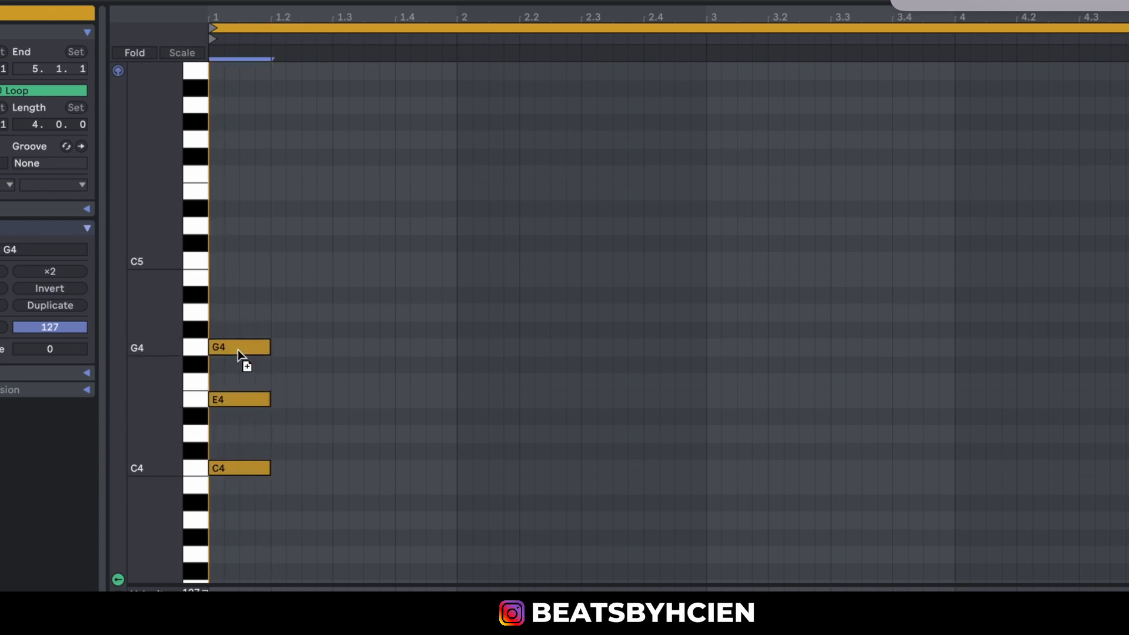
{"action": "key", "text": "space"}
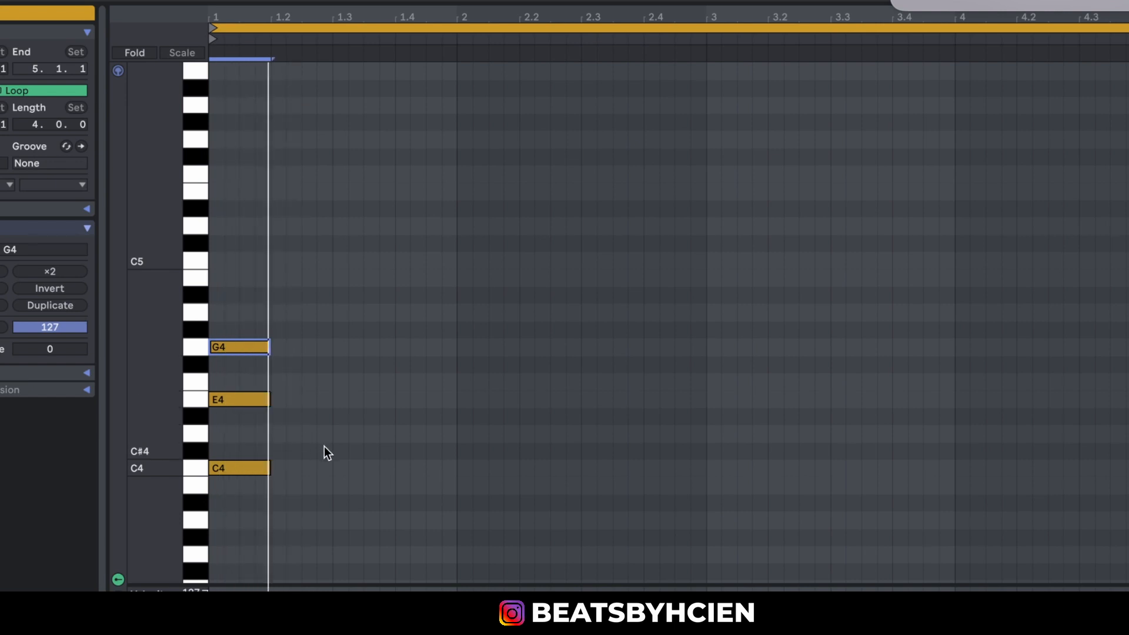
Build an A minor chord of A3, C4 and E4 at beat 1.2, slightly over one beat long, and play it.
{"action": "left_click", "coordinate": [278, 469]}
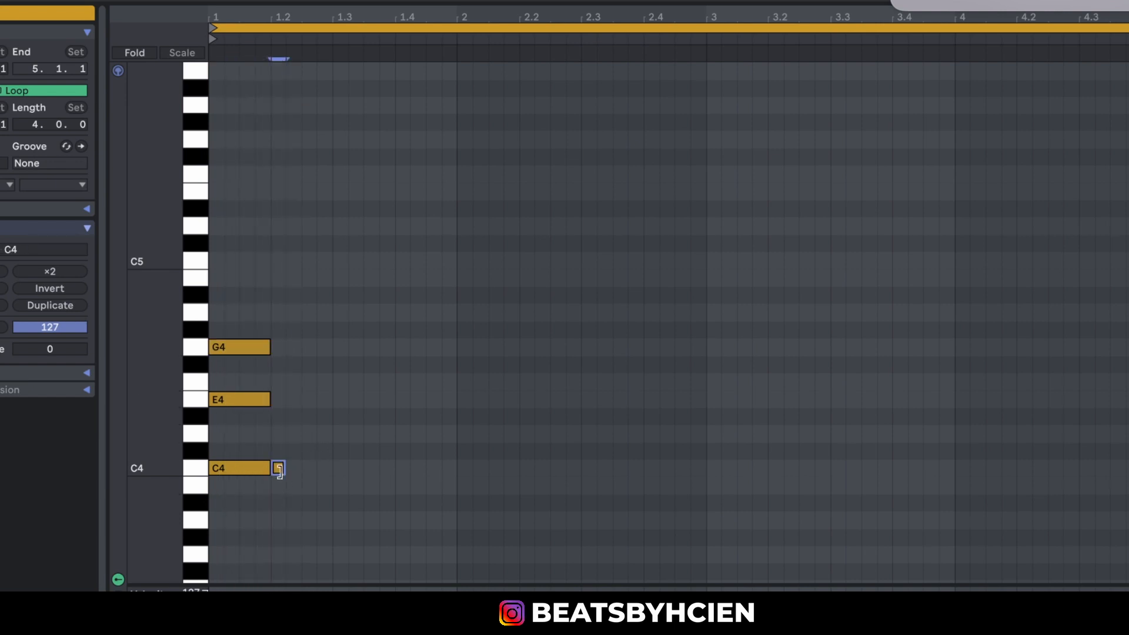
{"action": "mouse_move", "coordinate": [279, 469]}
{"action": "left_mouse_down"}
{"action": "mouse_move", "coordinate": [348, 473]}
{"action": "mouse_move", "coordinate": [337, 524]}
{"action": "mouse_move", "coordinate": [317, 517]}
{"action": "mouse_move", "coordinate": [305, 390]}
{"action": "left_mouse_up"}
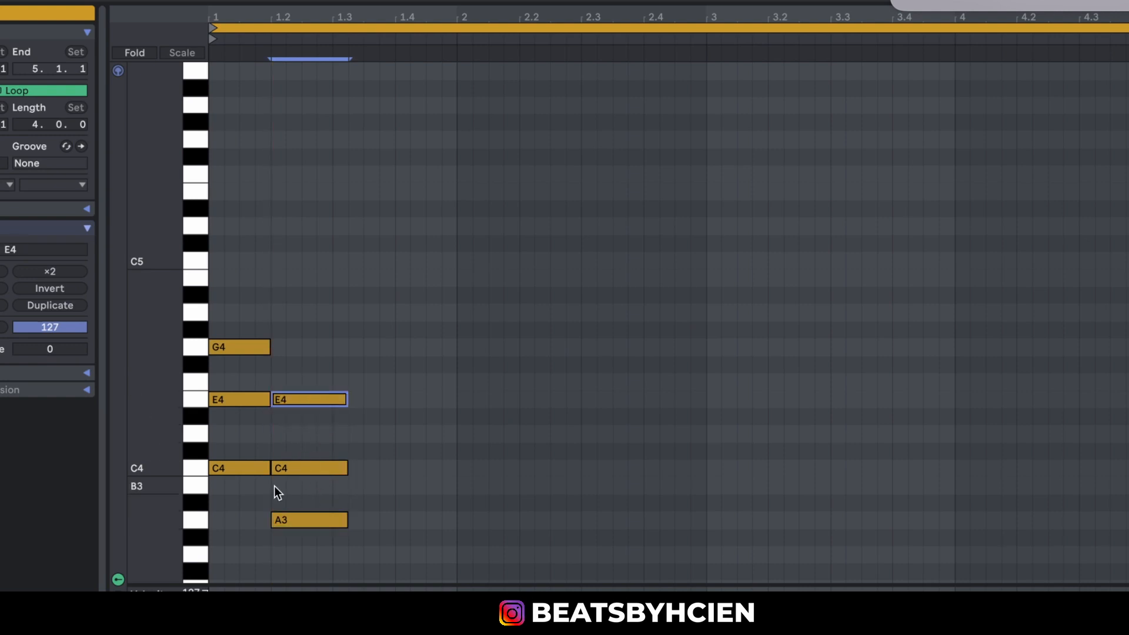
{"action": "left_click", "coordinate": [193, 517]}
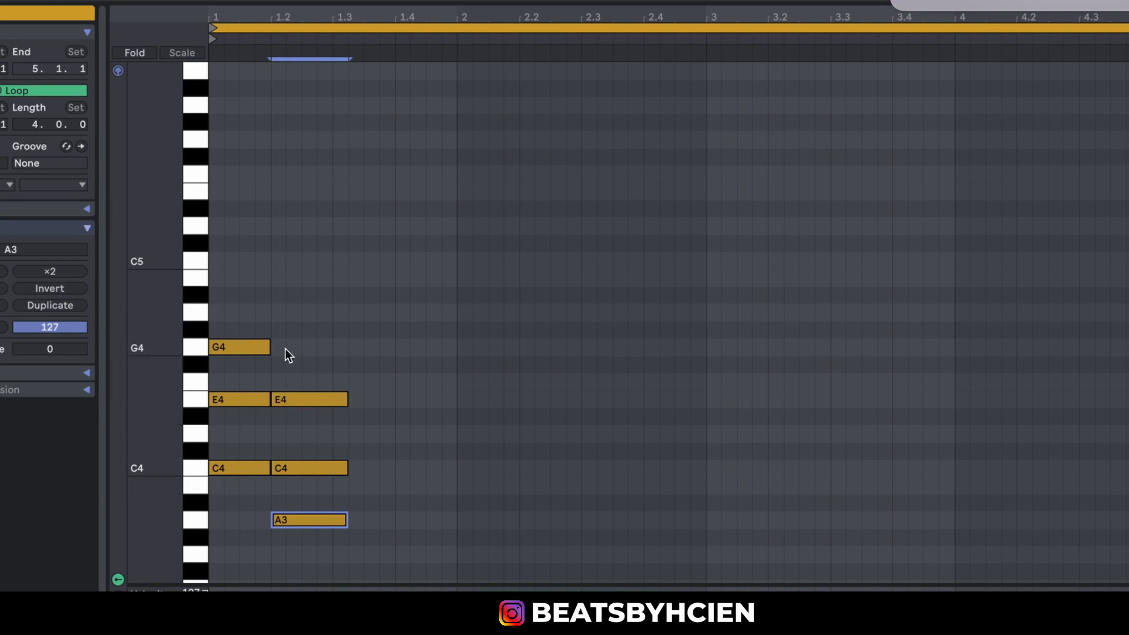
{"action": "key", "text": "space"}
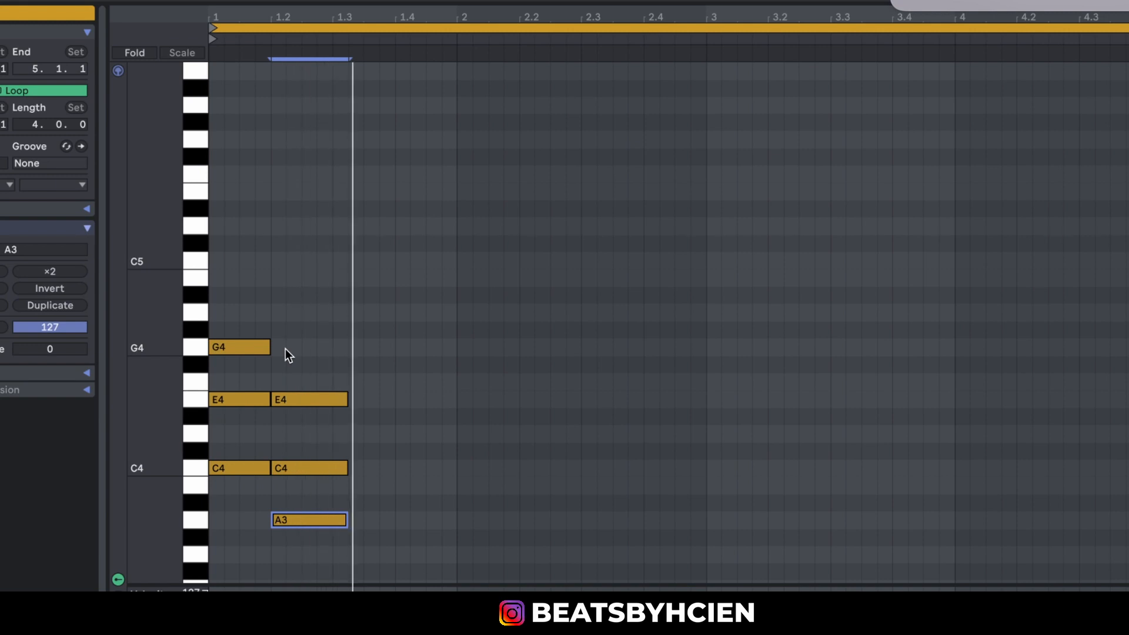
Transpose the C major and A minor chords down one octave.
{"action": "left_click", "coordinate": [266, 296]}
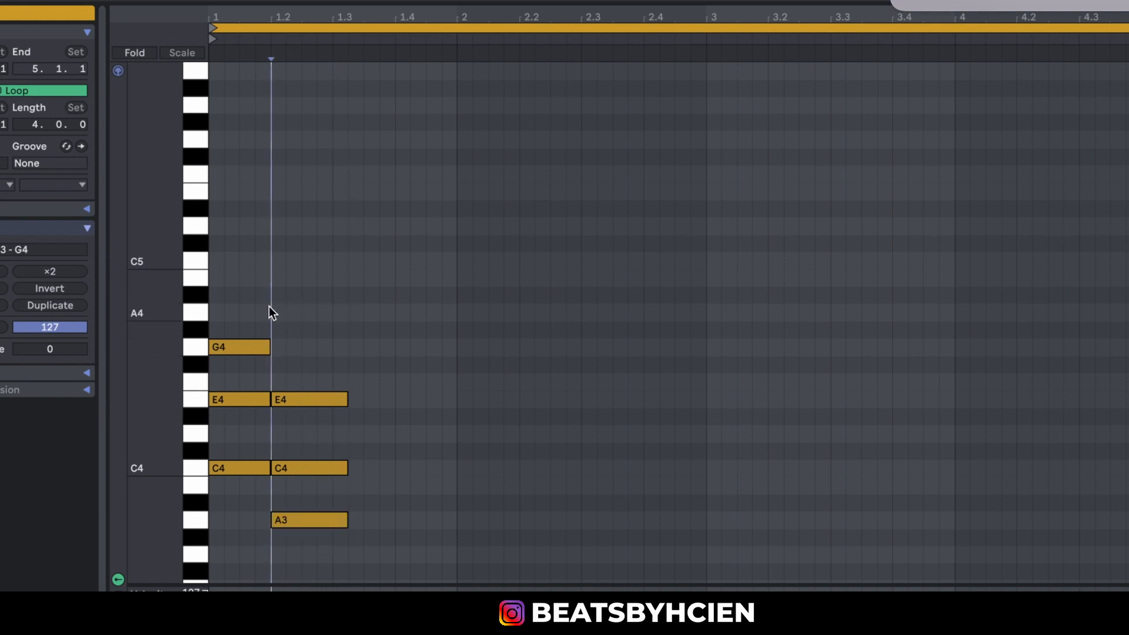
{"action": "key", "text": "ctrl+a"}
{"action": "key", "text": "shift+Down"}
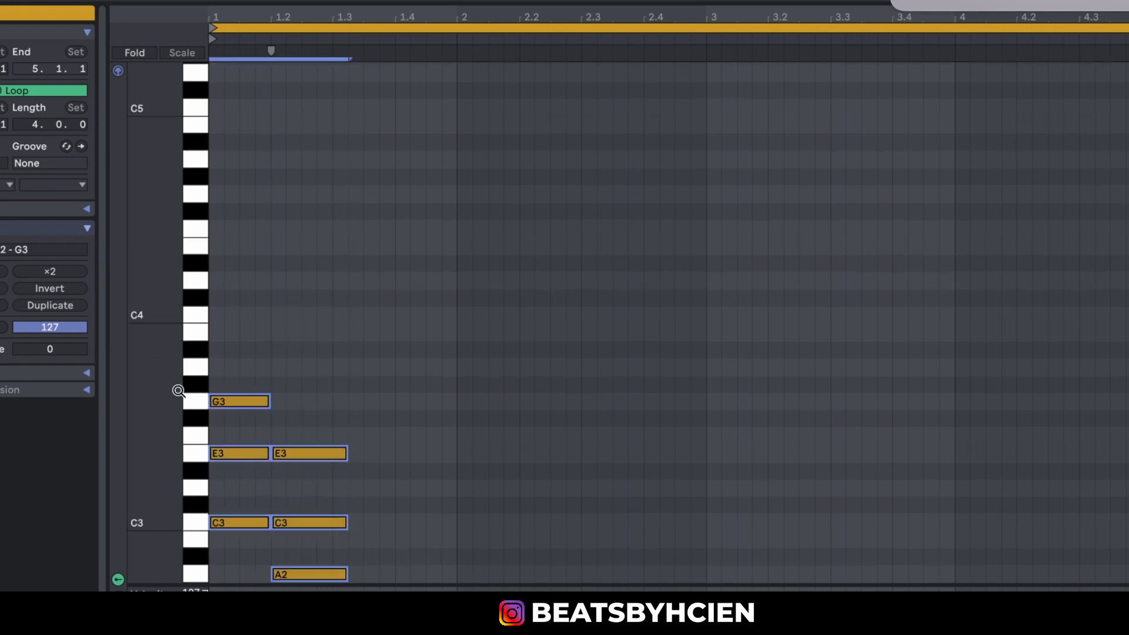
Play the lowered A minor chord from beat 1.2, and play both chords from the start of bar 1.
{"action": "left_click", "coordinate": [263, 194]}
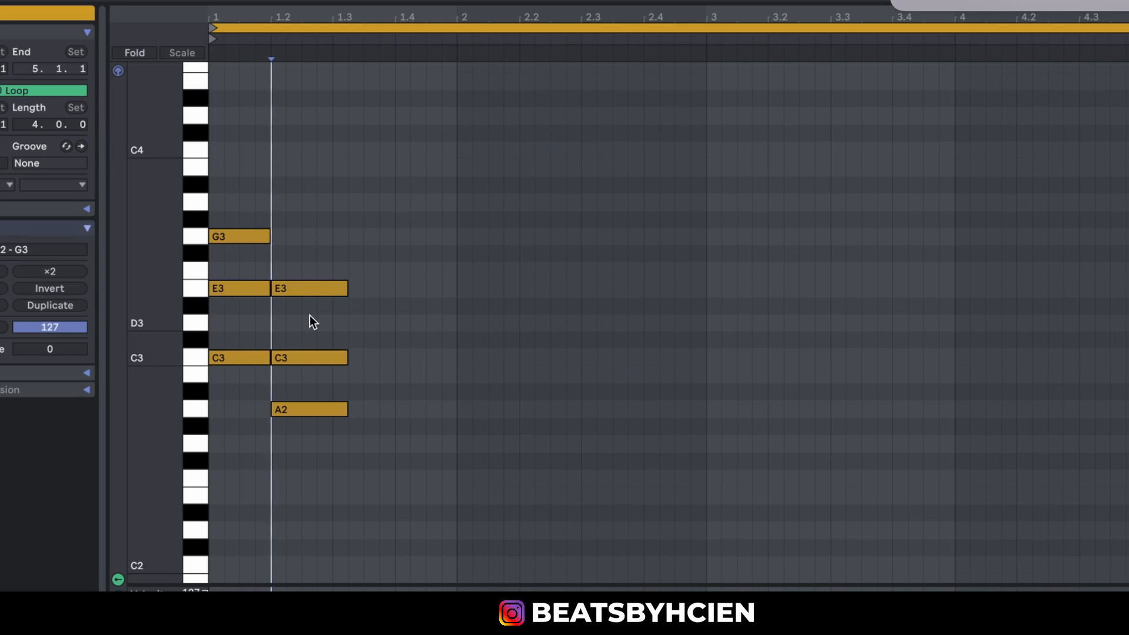
{"action": "key", "text": "space"}
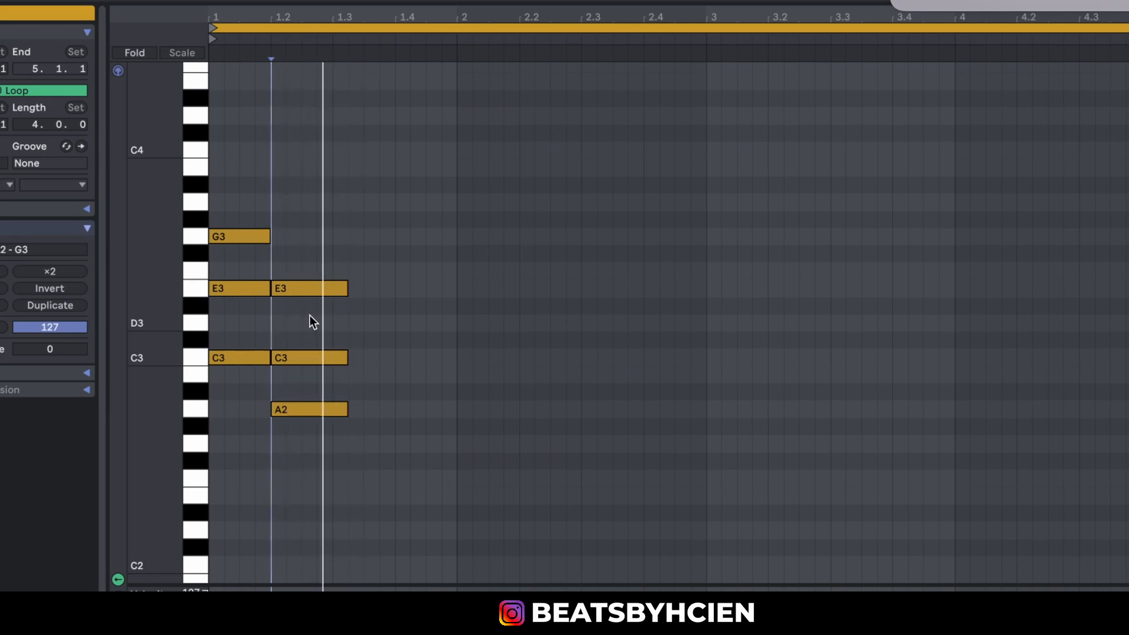
{"action": "left_click", "coordinate": [210, 52]}
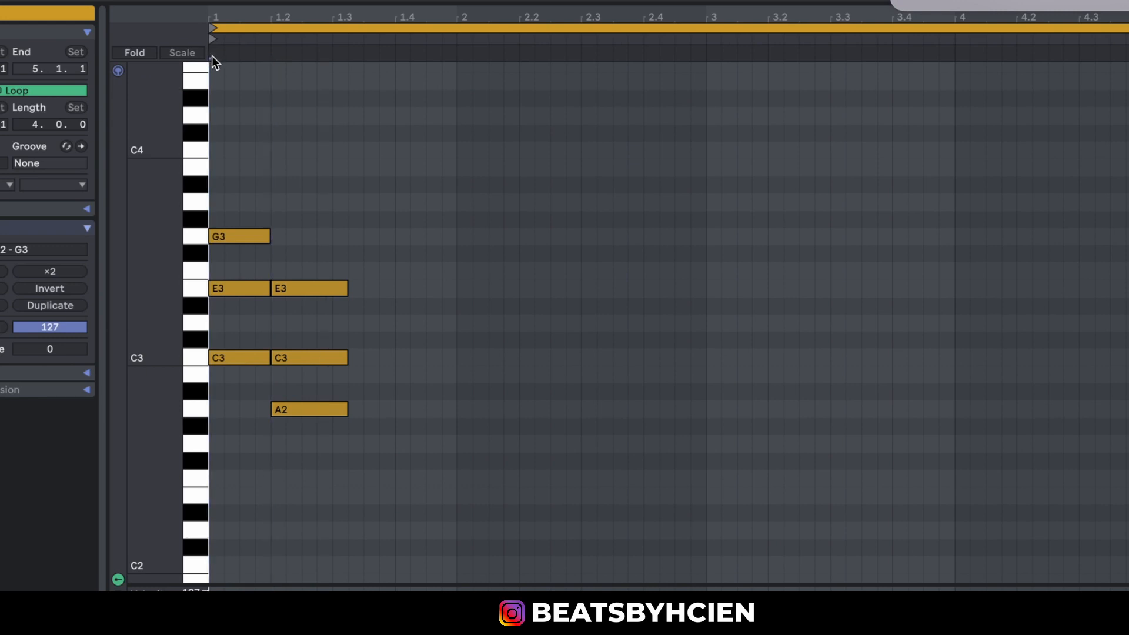
{"action": "key", "text": "space"}
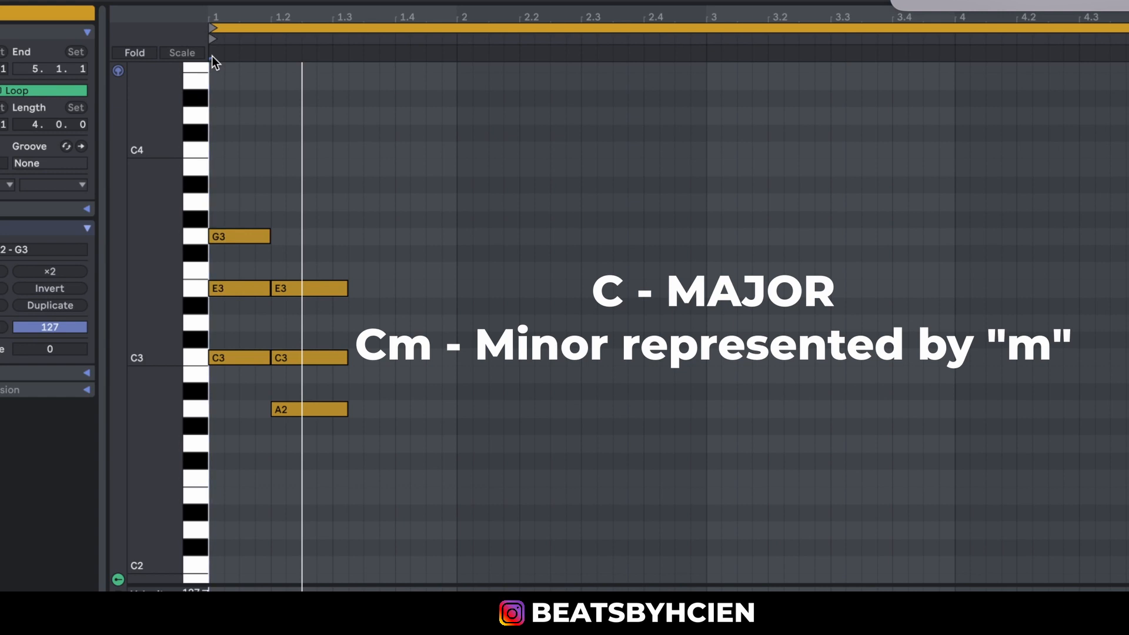
Delete both the C major and A minor chords from the clip.
{"action": "left_click_drag", "start_coordinate": [429, 468], "coordinate": [216, 168]}
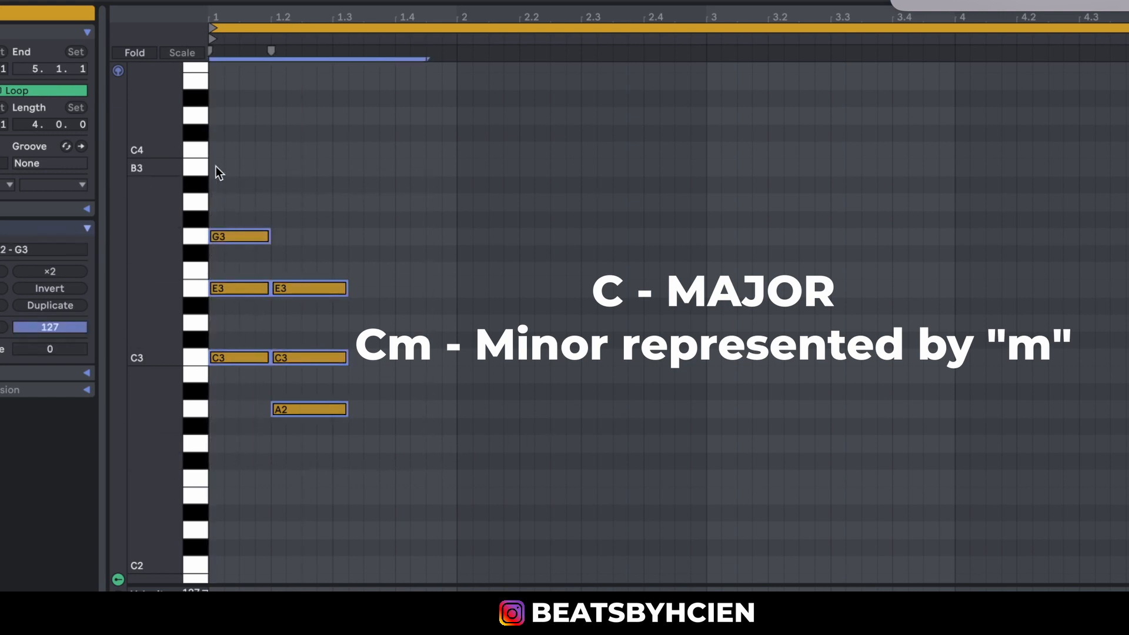
{"action": "key", "text": "Delete"}
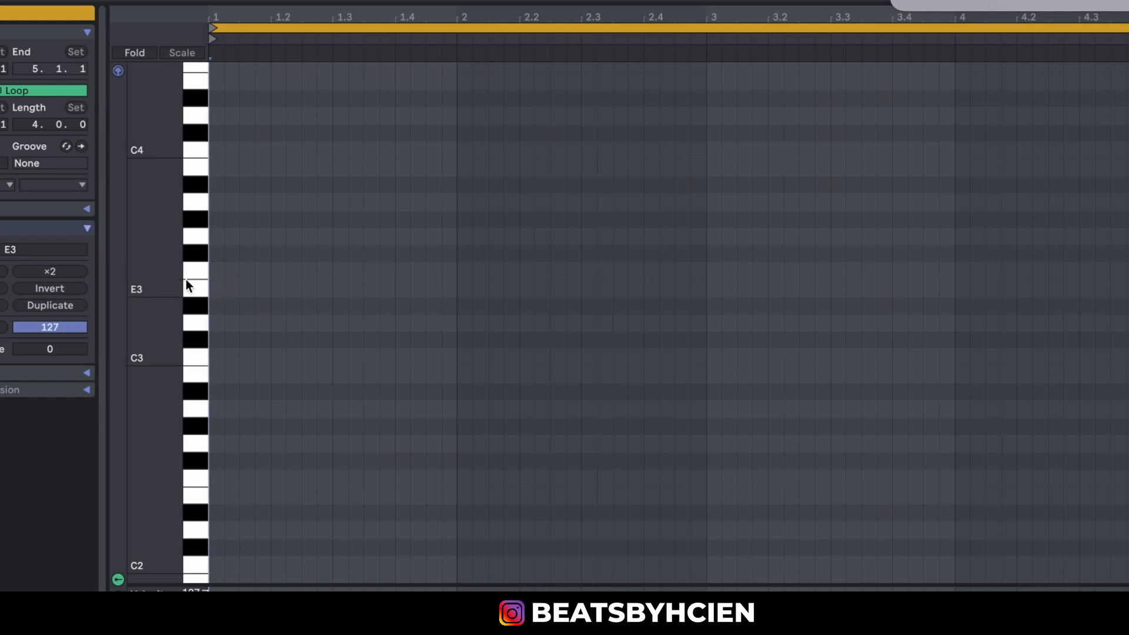
{"action": "left_click_drag", "start_coordinate": [174, 282], "coordinate": [169, 282]}
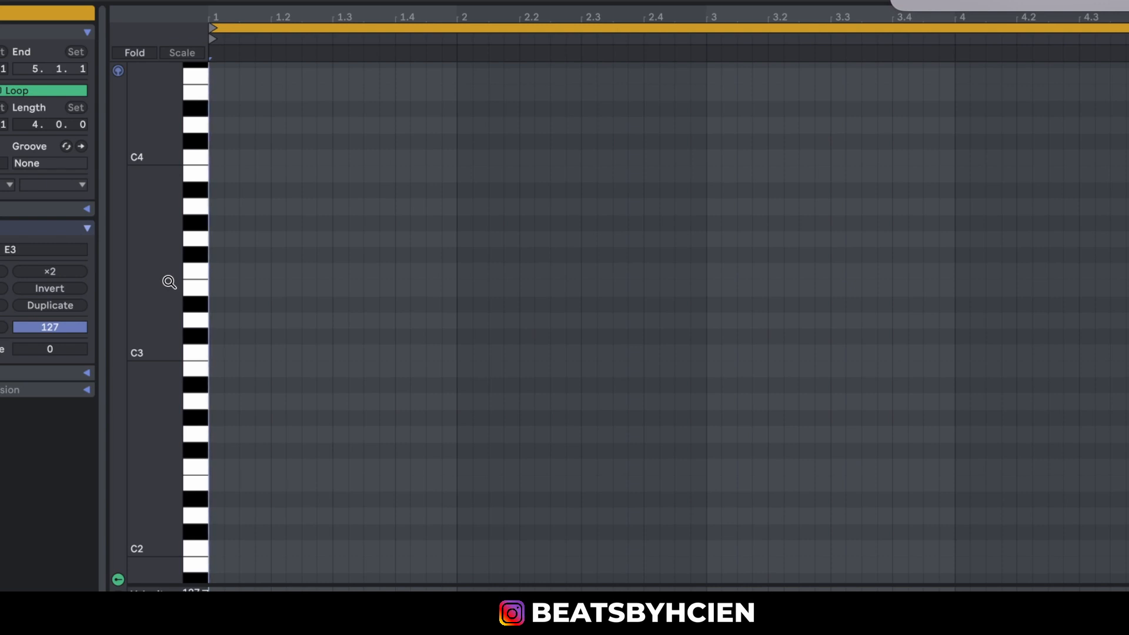
{"action": "key", "text": "f"}
{"action": "key", "text": "e"}
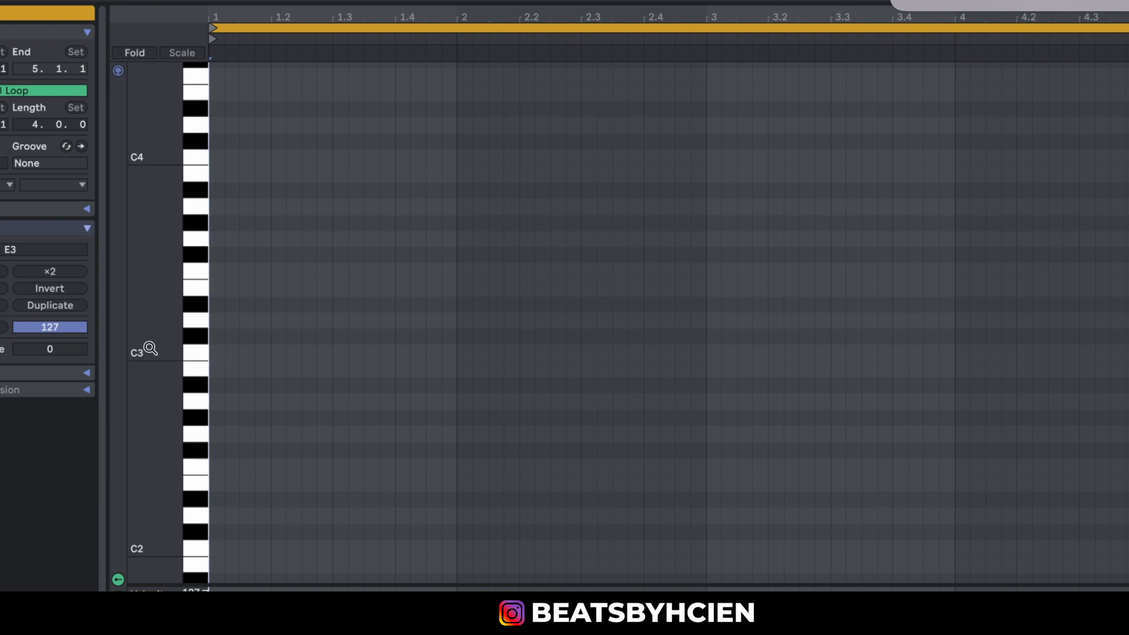
Draw a two-beat C3 note at the start of bar 1 and audition the C3, D3 and E3 keys.
{"action": "scroll", "coordinate": [193, 365], "scroll_direction": "up", "scroll_amount": 2}
{"action": "left_click_drag", "start_coordinate": [212, 391], "coordinate": [333, 408]}
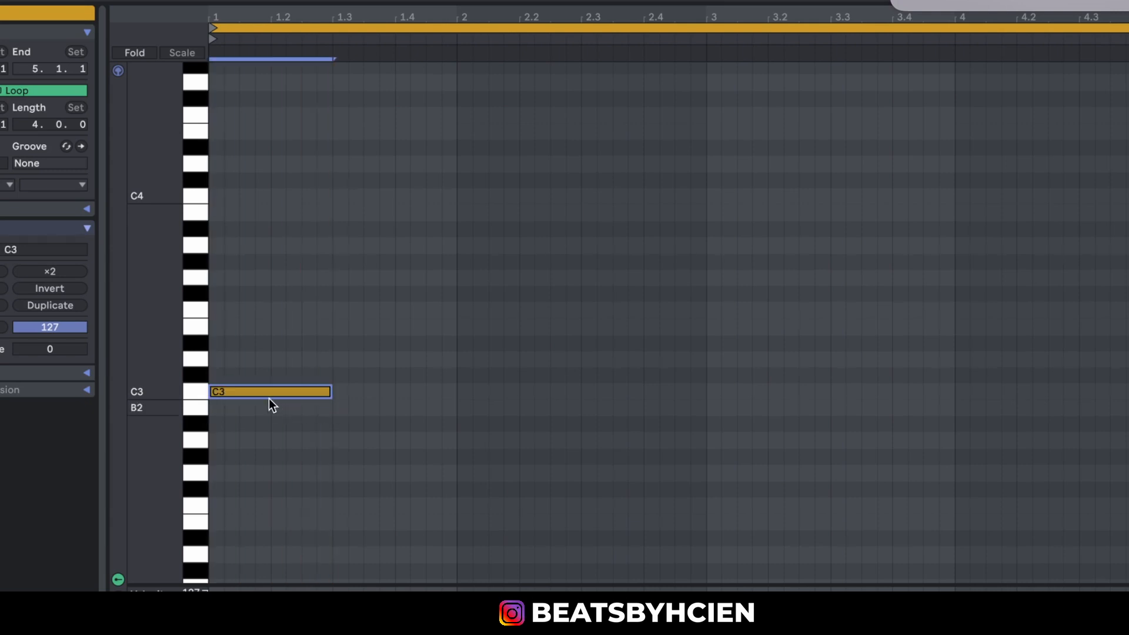
{"action": "left_click", "coordinate": [197, 390]}
{"action": "left_click", "coordinate": [199, 361]}
{"action": "left_click", "coordinate": [196, 330]}
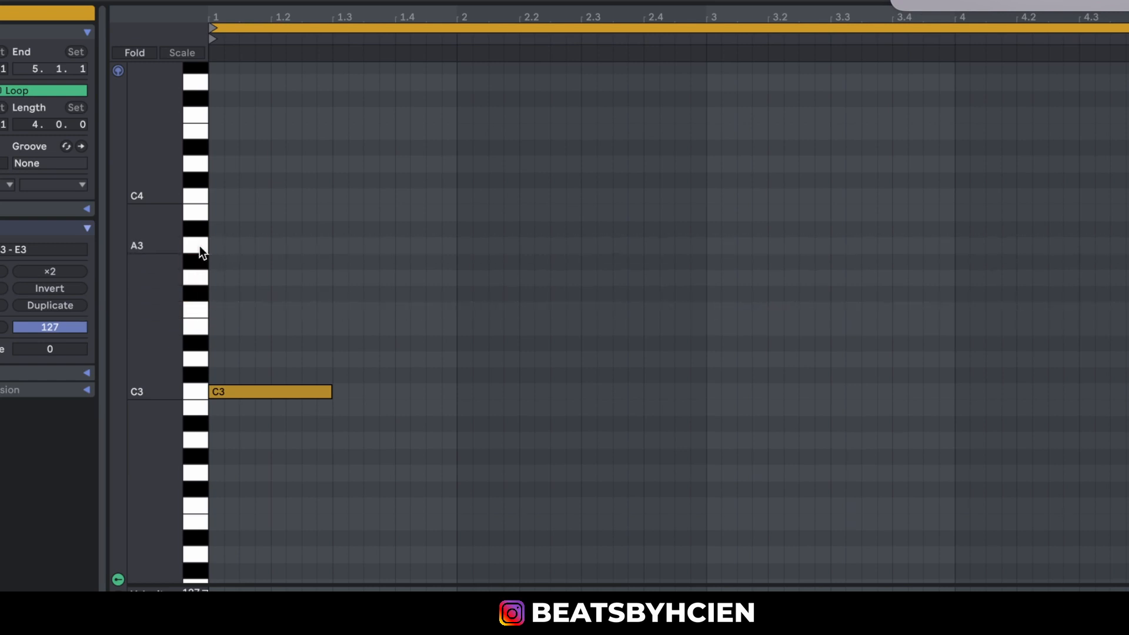
Add a two-beat A3 note above the C3 note at the start of bar 1.
{"action": "double_click", "coordinate": [217, 245]}
{"action": "left_click_drag", "start_coordinate": [224, 246], "coordinate": [336, 235]}
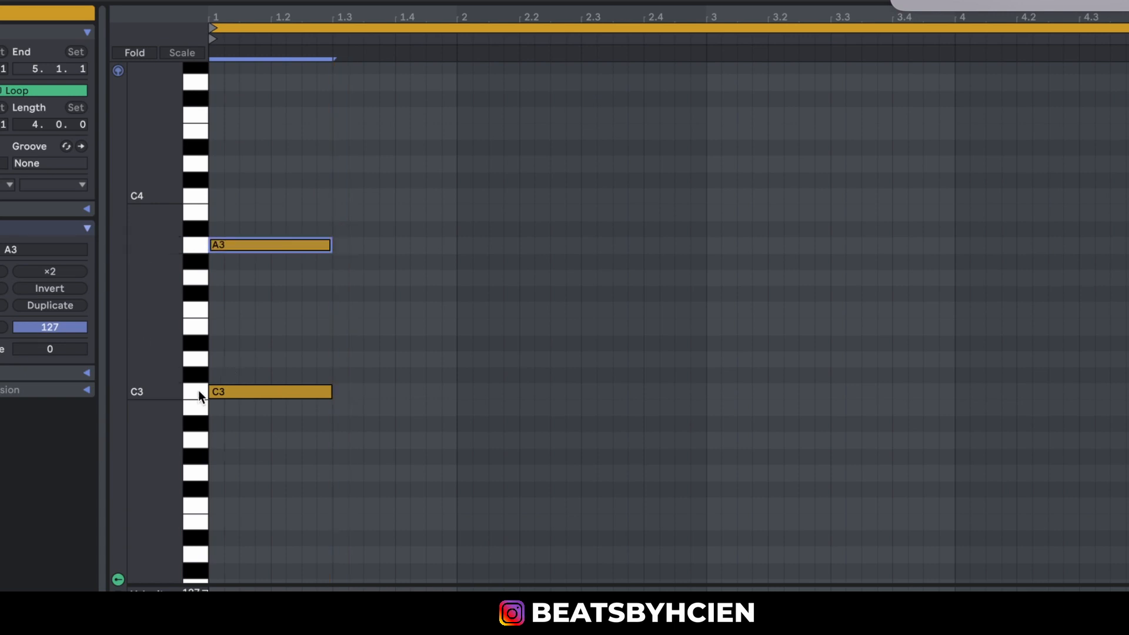
Deactivate the C3 note and reactivate it.
{"action": "left_click_drag", "start_coordinate": [252, 361], "coordinate": [266, 438]}
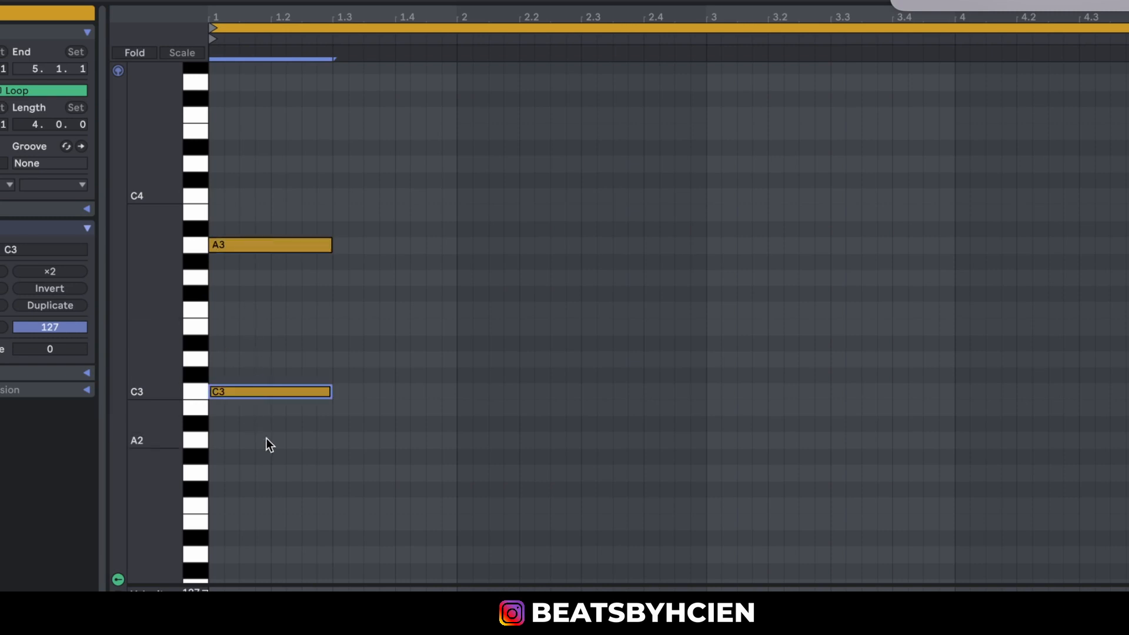
{"action": "key", "text": "0"}
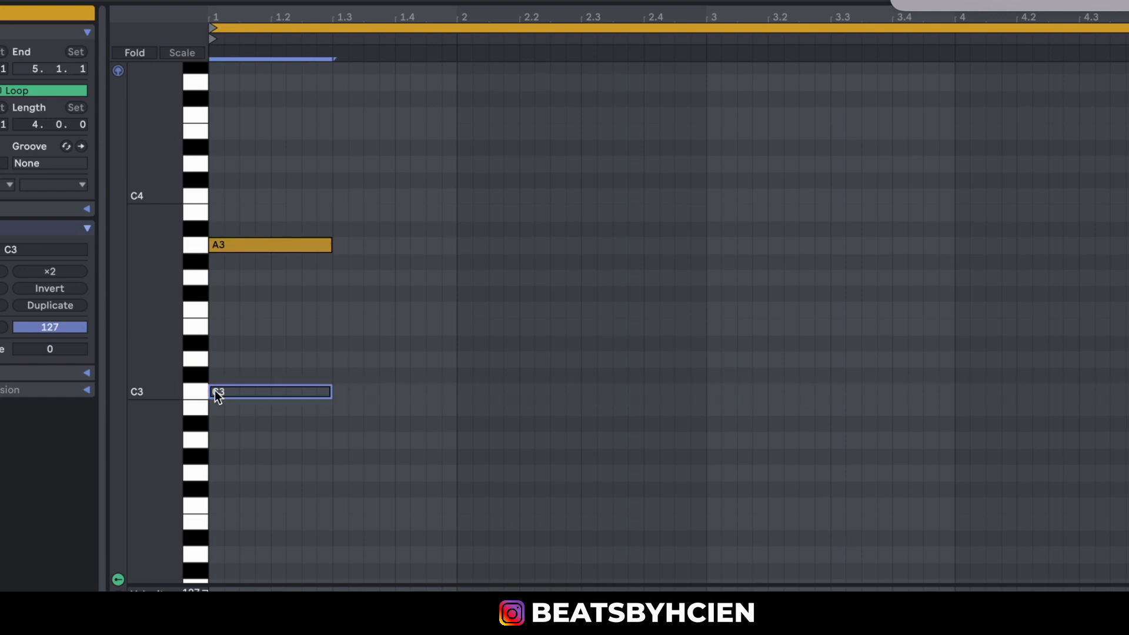
{"action": "key", "text": "0"}
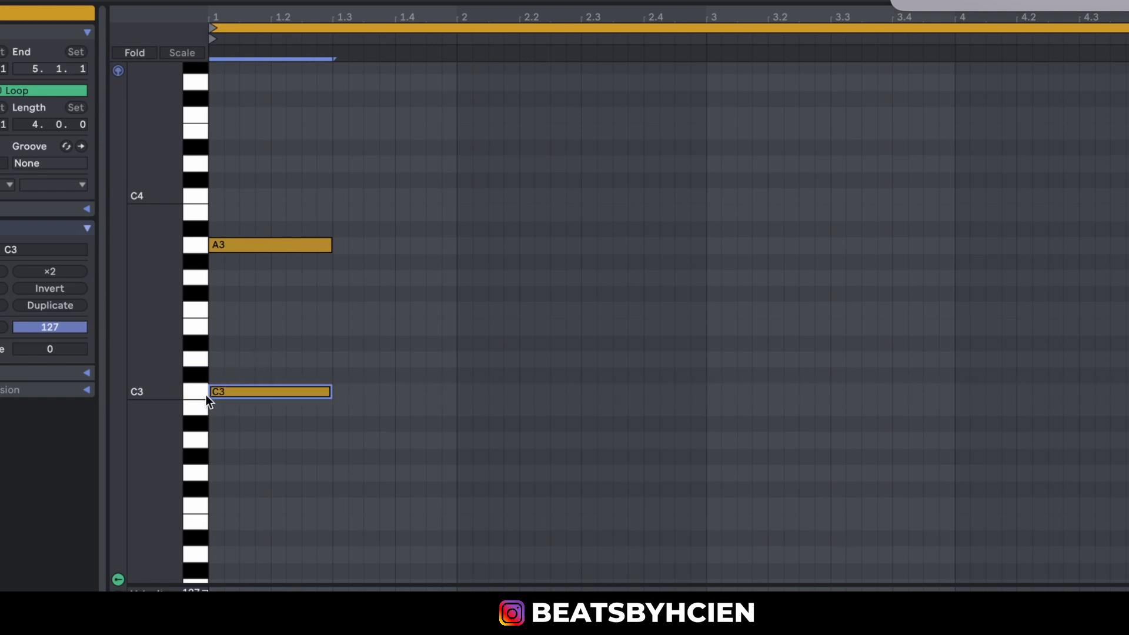
Audition the C3 and A3 keys to compare the major root with its relative minor root.
{"action": "left_click", "coordinate": [196, 393]}
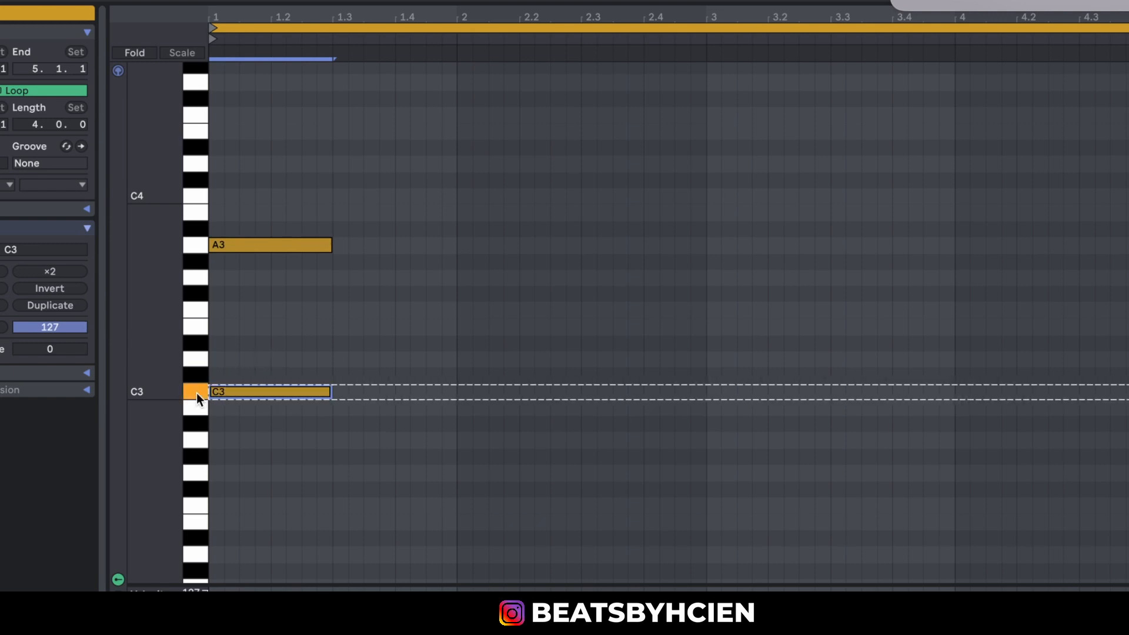
{"action": "left_click", "coordinate": [202, 243]}
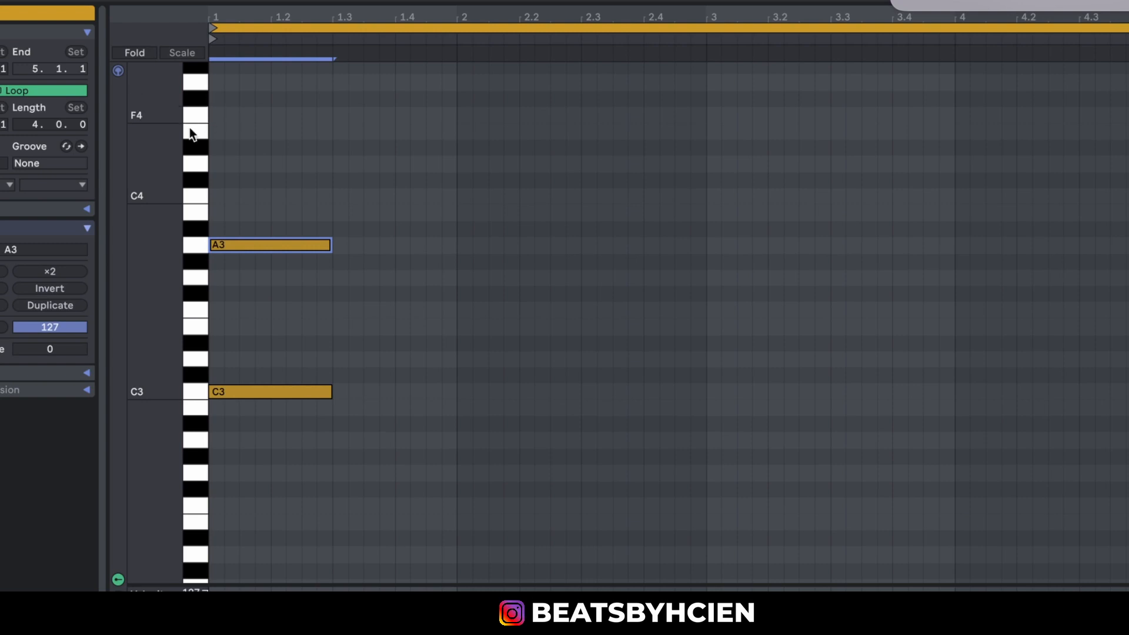
{"action": "left_click_drag", "start_coordinate": [151, 165], "coordinate": [143, 165]}
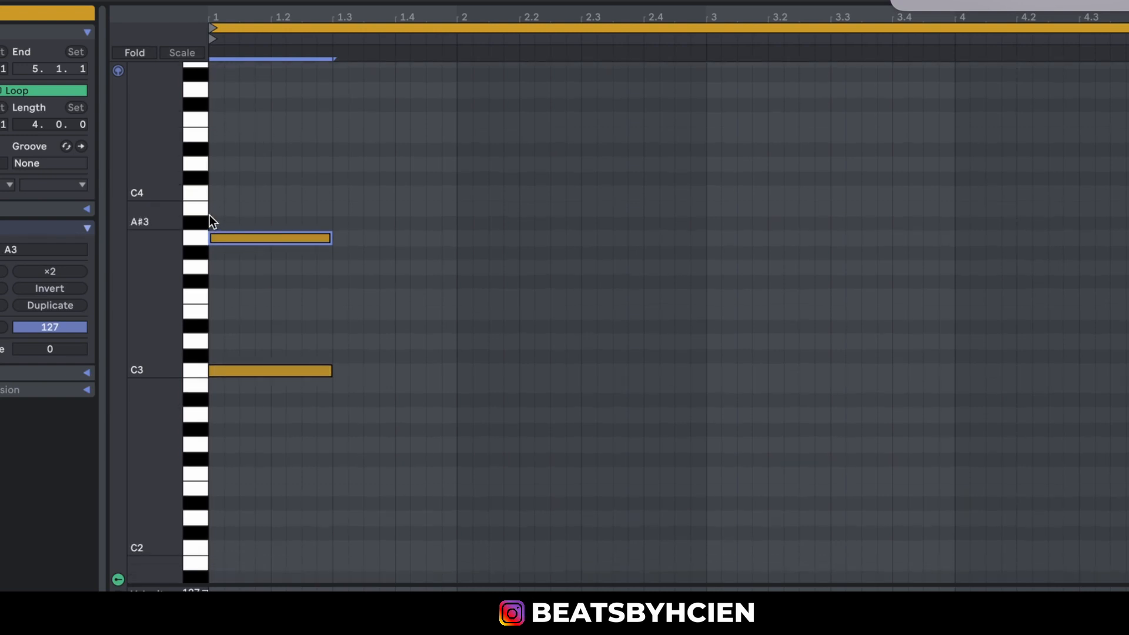
{"action": "left_click", "coordinate": [199, 372]}
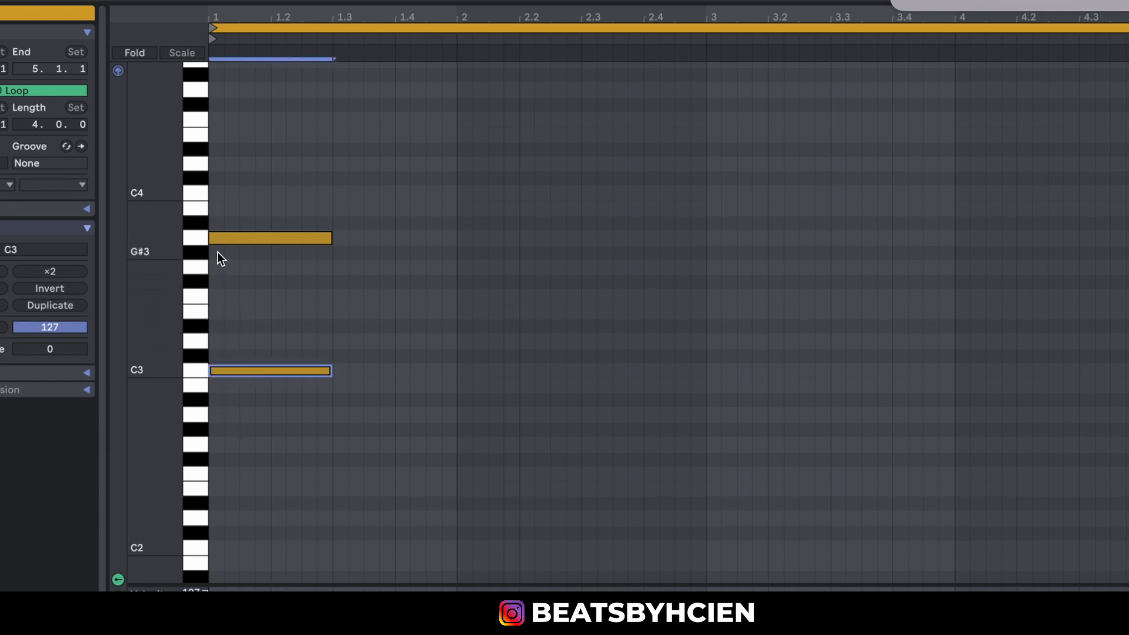
Delete the A3 and C3 notes from the clip.
{"action": "left_click_drag", "start_coordinate": [258, 178], "coordinate": [262, 394]}
{"action": "key", "text": "Delete"}
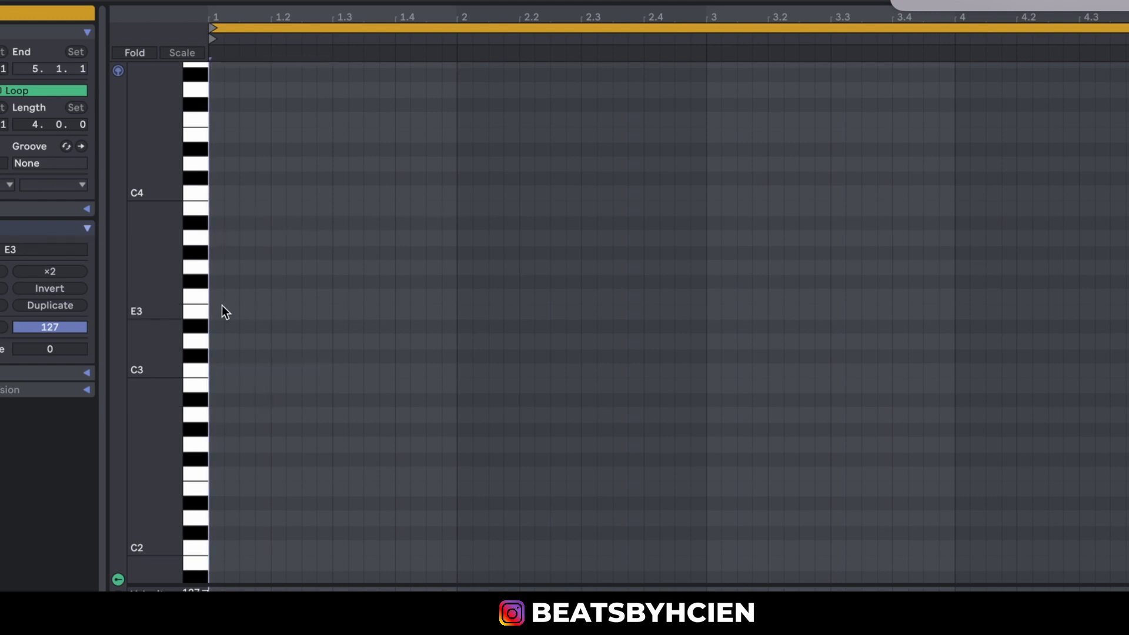
Stack two-beat notes on G3, F3, D#3, D3, C3 and A#2 at the start of bar 1.
{"action": "double_click", "coordinate": [216, 268]}
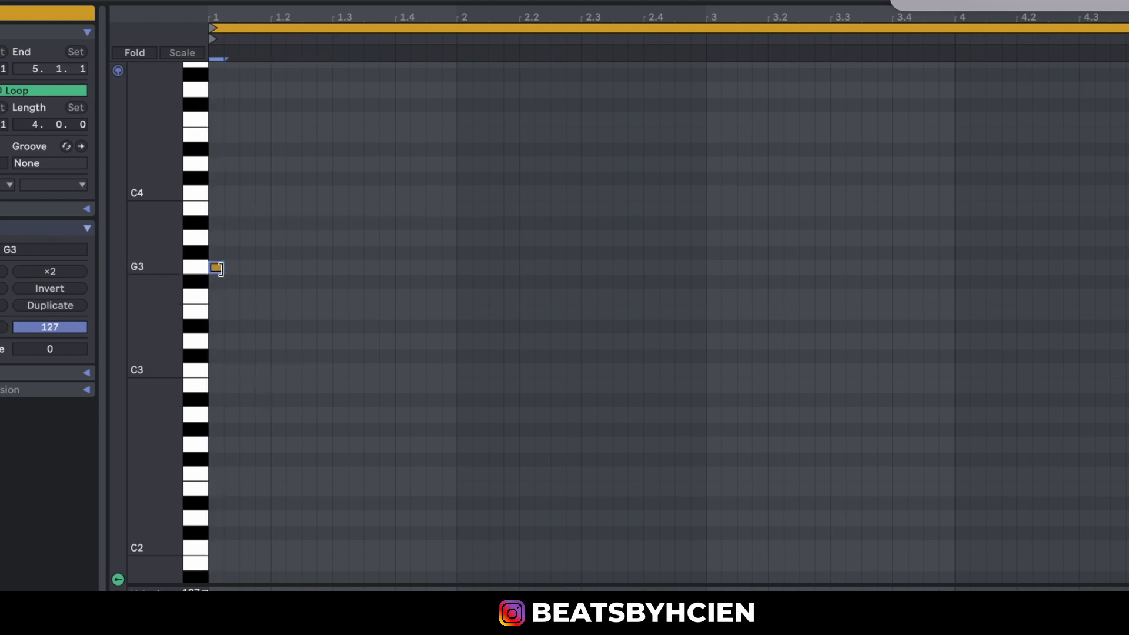
{"action": "mouse_move", "coordinate": [217, 270]}
{"action": "left_mouse_down"}
{"action": "mouse_move", "coordinate": [315, 284]}
{"action": "mouse_move", "coordinate": [326, 298]}
{"action": "left_mouse_up"}
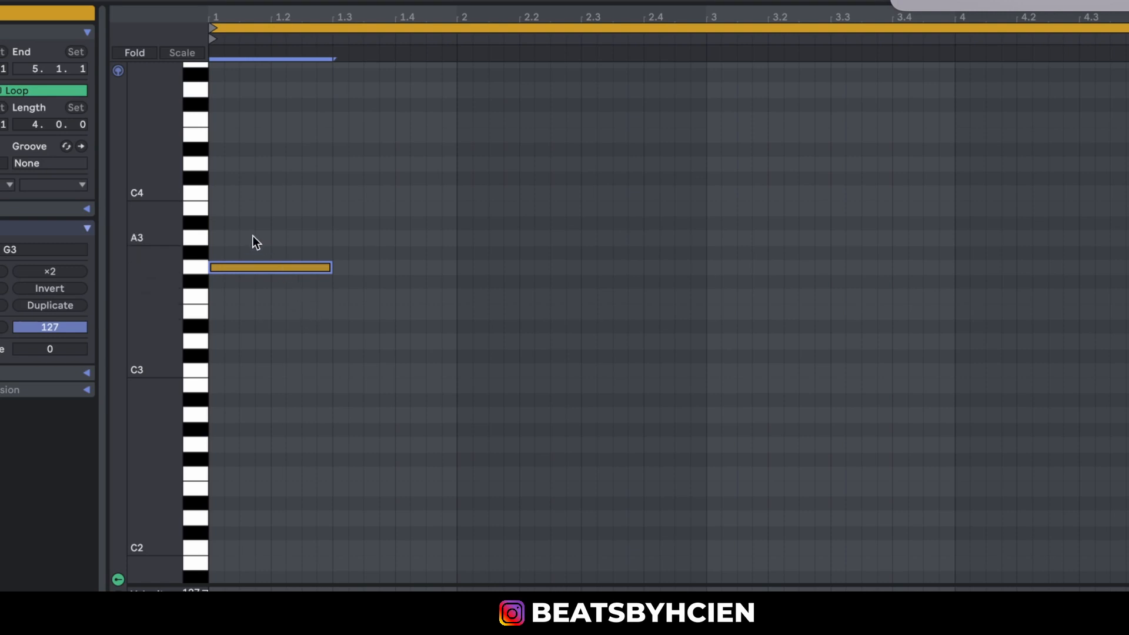
{"action": "left_click_drag", "start_coordinate": [248, 238], "coordinate": [347, 323]}
{"action": "left_click_drag", "start_coordinate": [264, 266], "coordinate": [245, 396]}
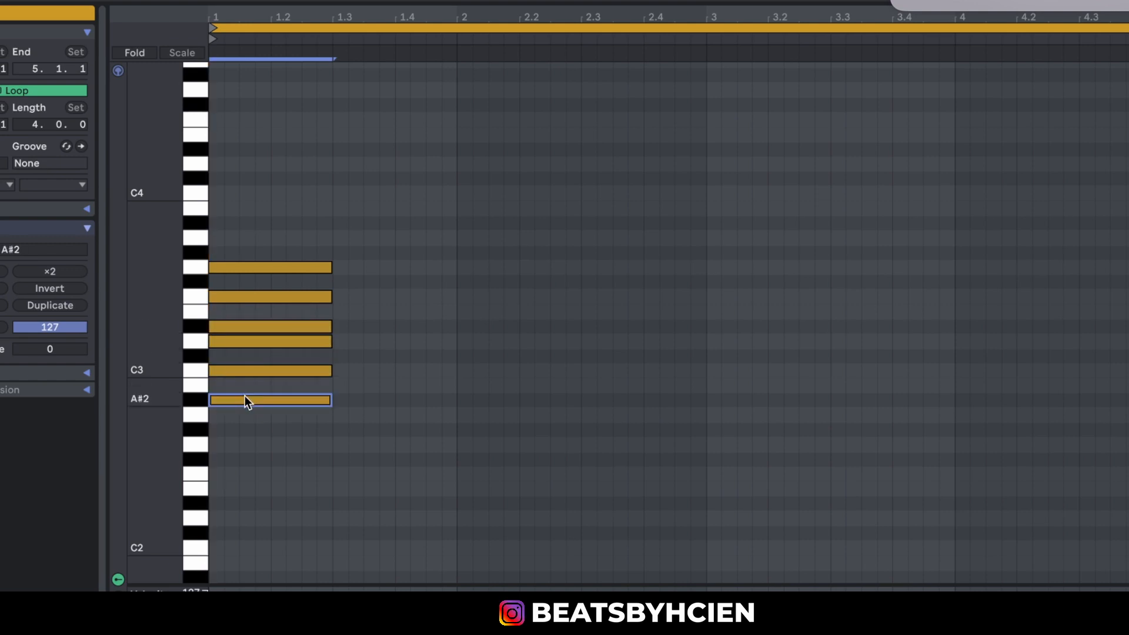
Audition the scale keys upward from C3 to G3, and compare the minor root G3 with its relative major root A#2.
{"action": "left_click", "coordinate": [184, 375]}
{"action": "left_click", "coordinate": [202, 341]}
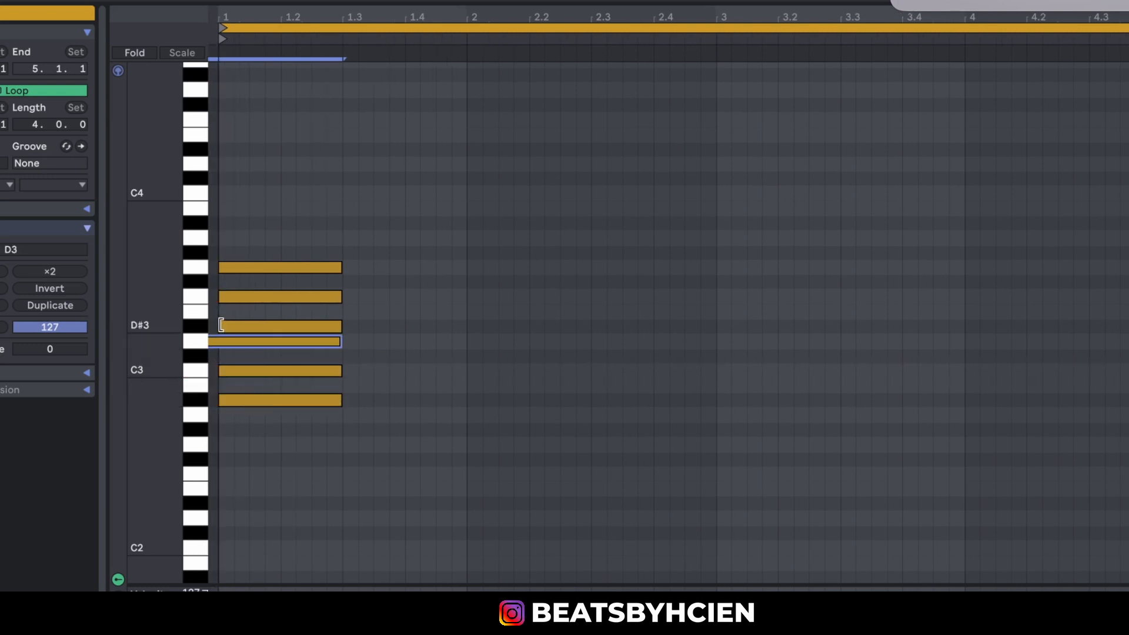
{"action": "left_click", "coordinate": [201, 325]}
{"action": "left_click", "coordinate": [202, 297]}
{"action": "left_click", "coordinate": [198, 266]}
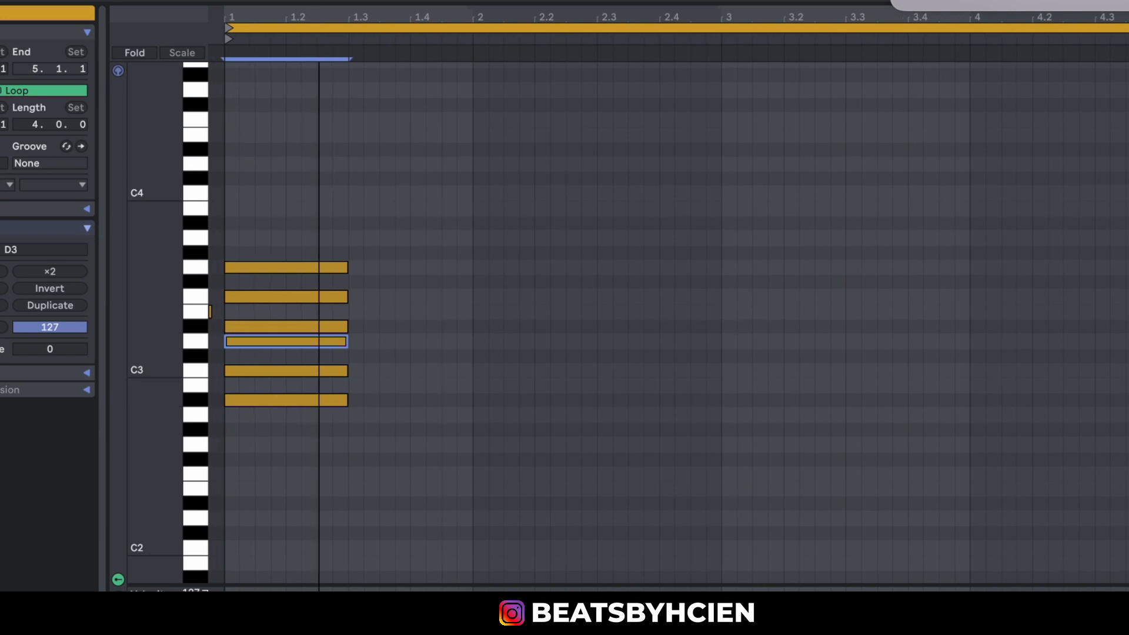
{"action": "mouse_move", "coordinate": [318, 17]}
{"action": "left_mouse_down"}
{"action": "mouse_move", "coordinate": [293, 13]}
{"action": "mouse_move", "coordinate": [307, 19]}
{"action": "left_mouse_up"}
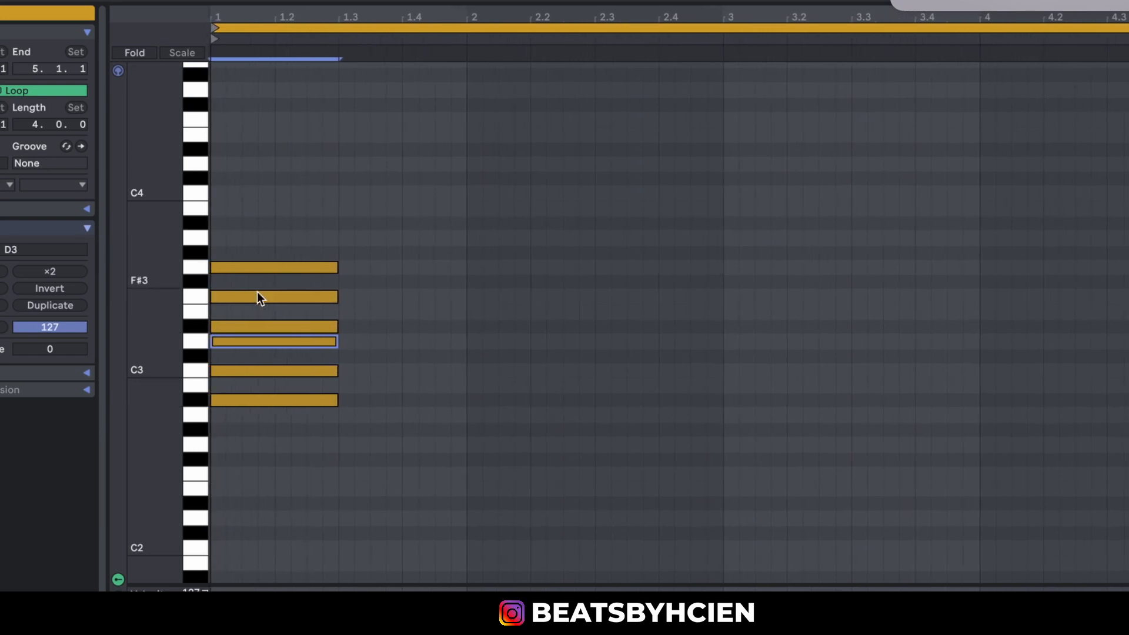
{"action": "left_click", "coordinate": [195, 266]}
{"action": "left_click", "coordinate": [203, 404]}
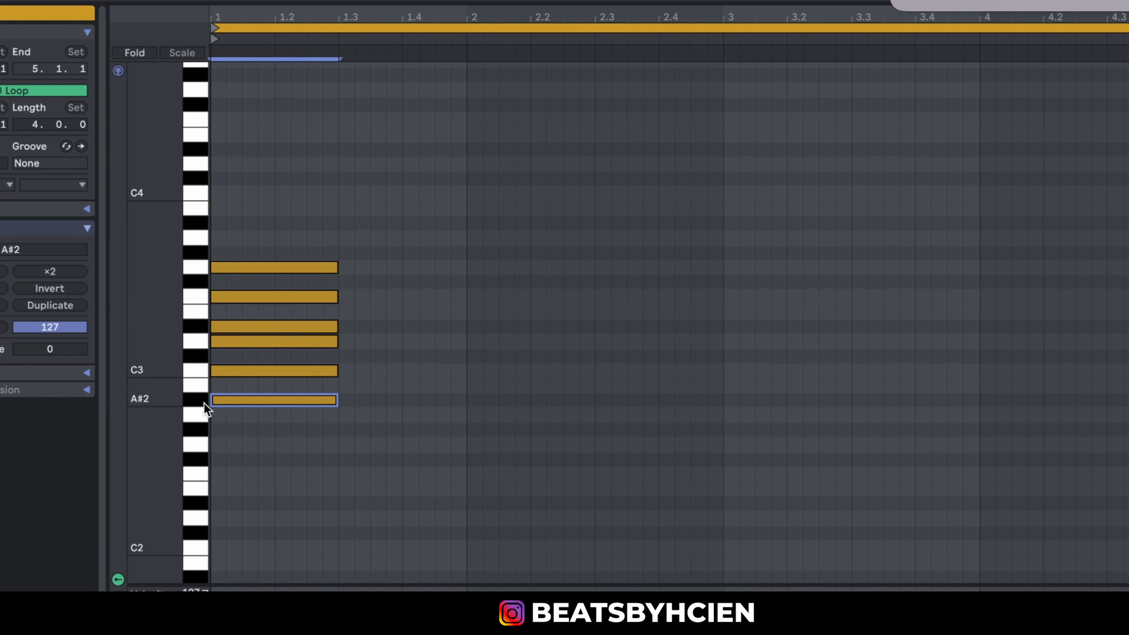
Replace the stacked notes with two-beat notes on F2, G2, A2, A#2, C3 and D3 at the start of bar 1.
{"action": "left_click_drag", "start_coordinate": [271, 232], "coordinate": [313, 451]}
{"action": "key", "text": "Delete"}
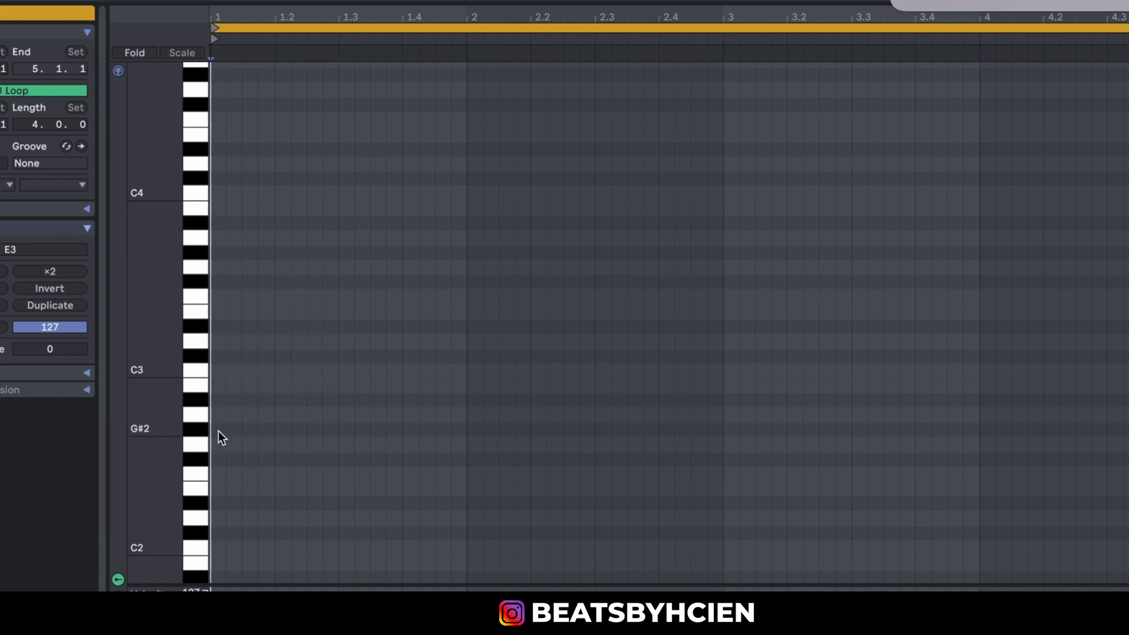
{"action": "double_click", "coordinate": [216, 475]}
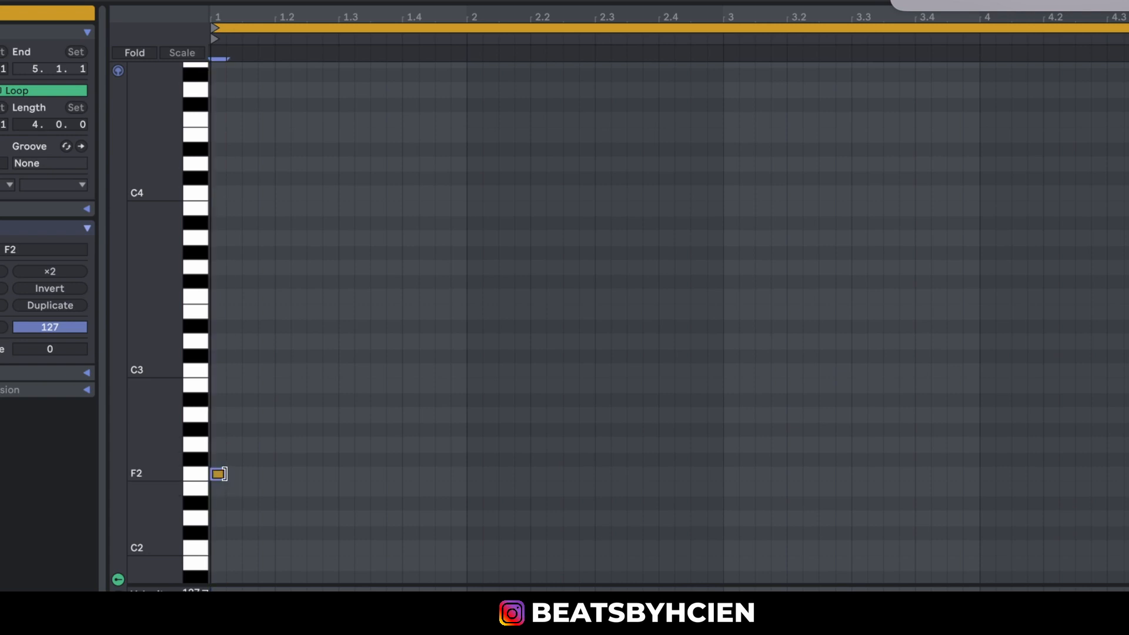
{"action": "left_click_drag", "start_coordinate": [230, 475], "coordinate": [336, 510]}
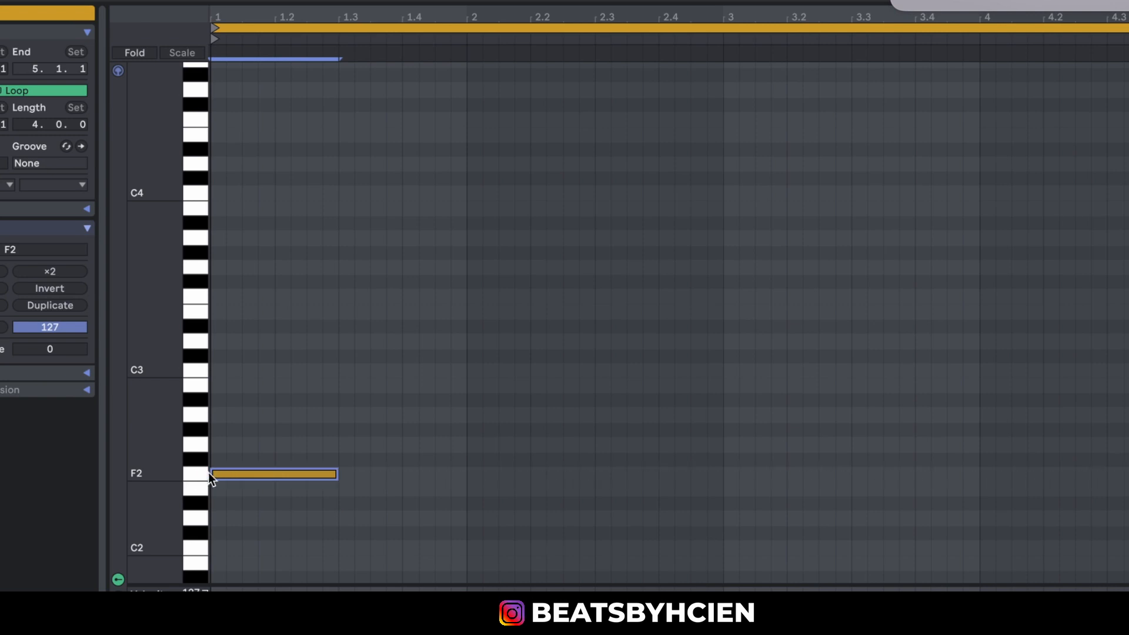
{"action": "left_click_drag", "start_coordinate": [224, 471], "coordinate": [227, 347]}
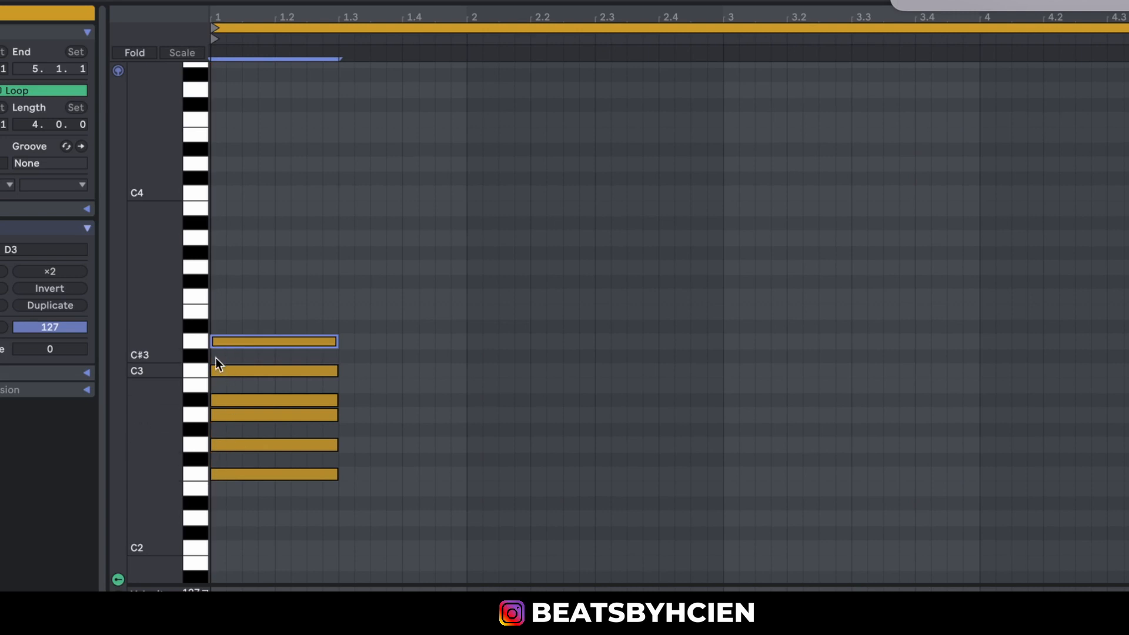
Audition the F2 and D3 keys to compare the major root with its relative minor root.
{"action": "left_click", "coordinate": [200, 471]}
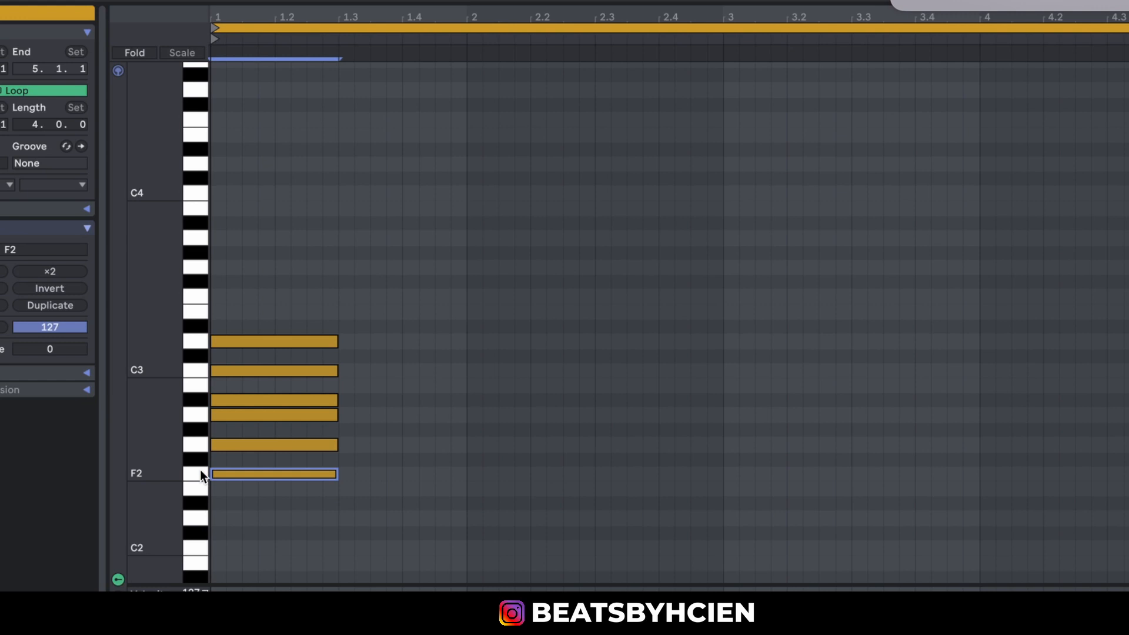
{"action": "left_click", "coordinate": [194, 341]}
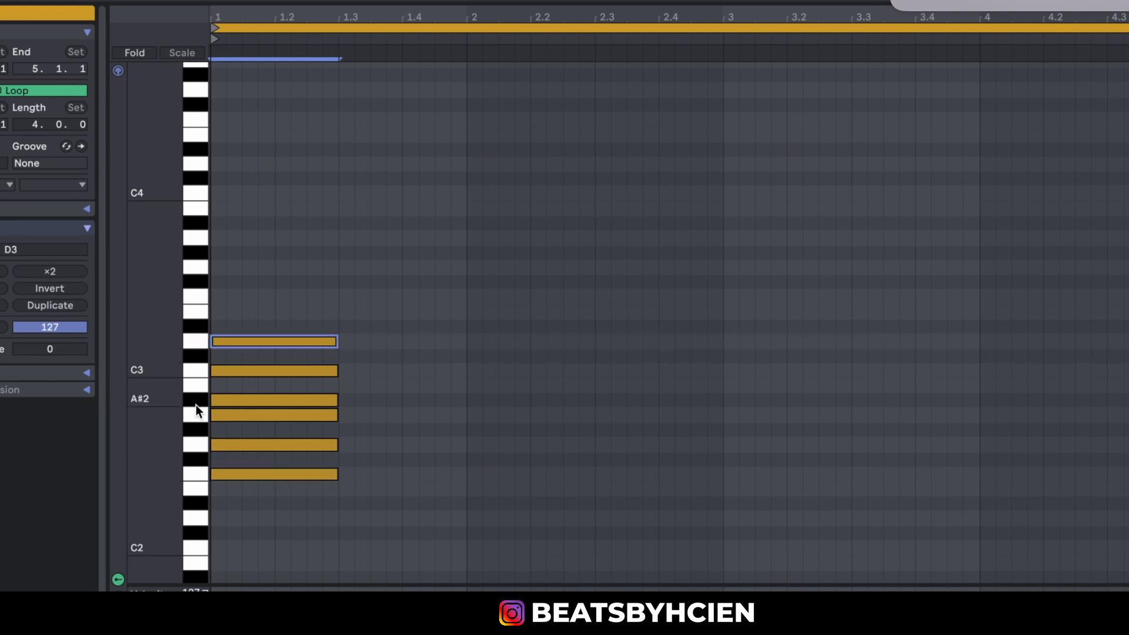
{"action": "left_click", "coordinate": [197, 473]}
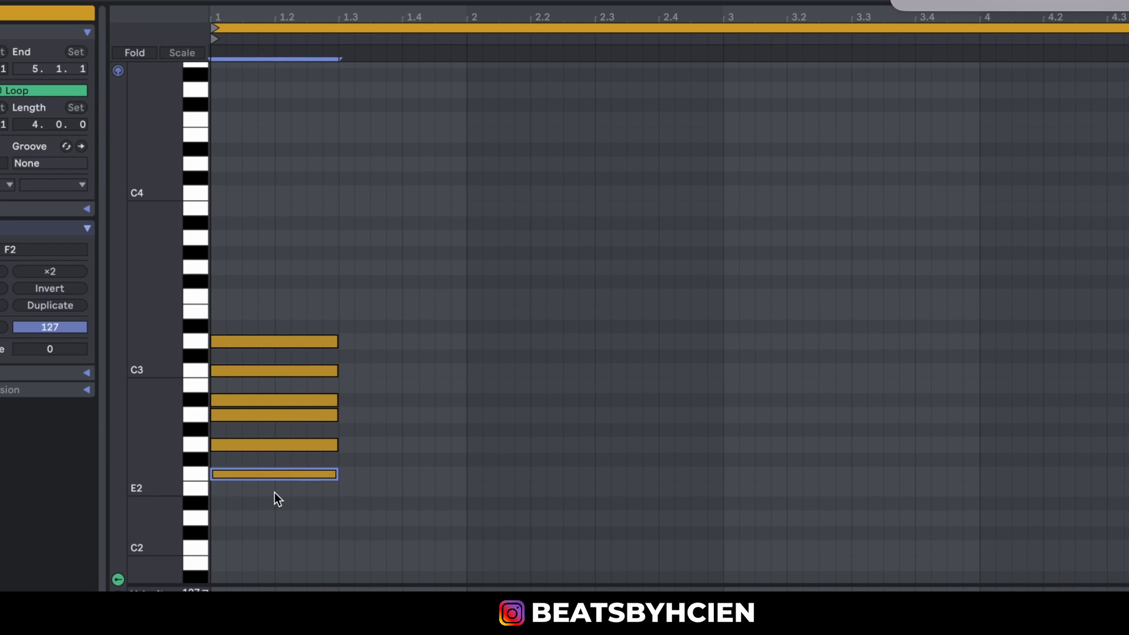
Replace the stacked notes with two-beat notes on C3, A#2, G#2, G2, F2 and D#2 at the start of bar 1.
{"action": "left_click_drag", "start_coordinate": [274, 492], "coordinate": [305, 309]}
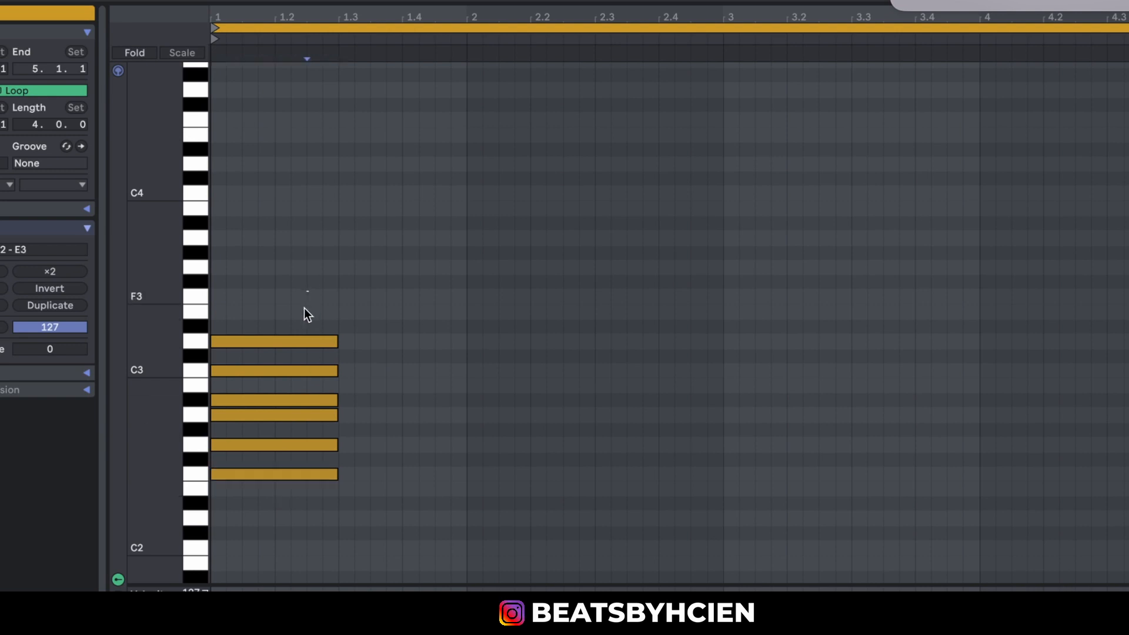
{"action": "key", "text": "Delete"}
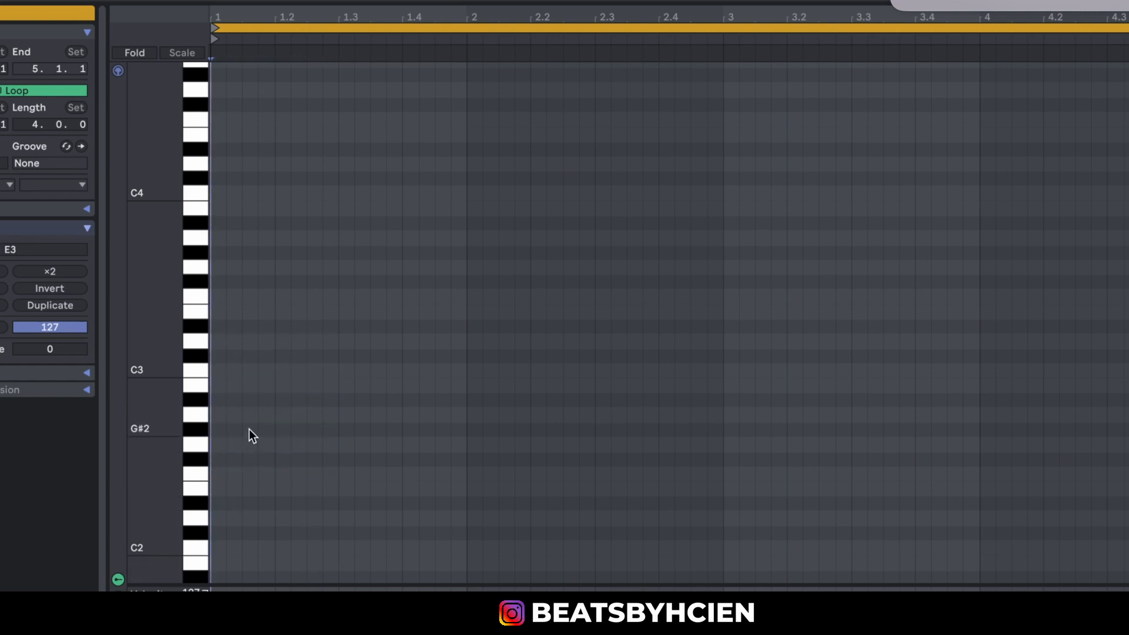
{"action": "double_click", "coordinate": [213, 369]}
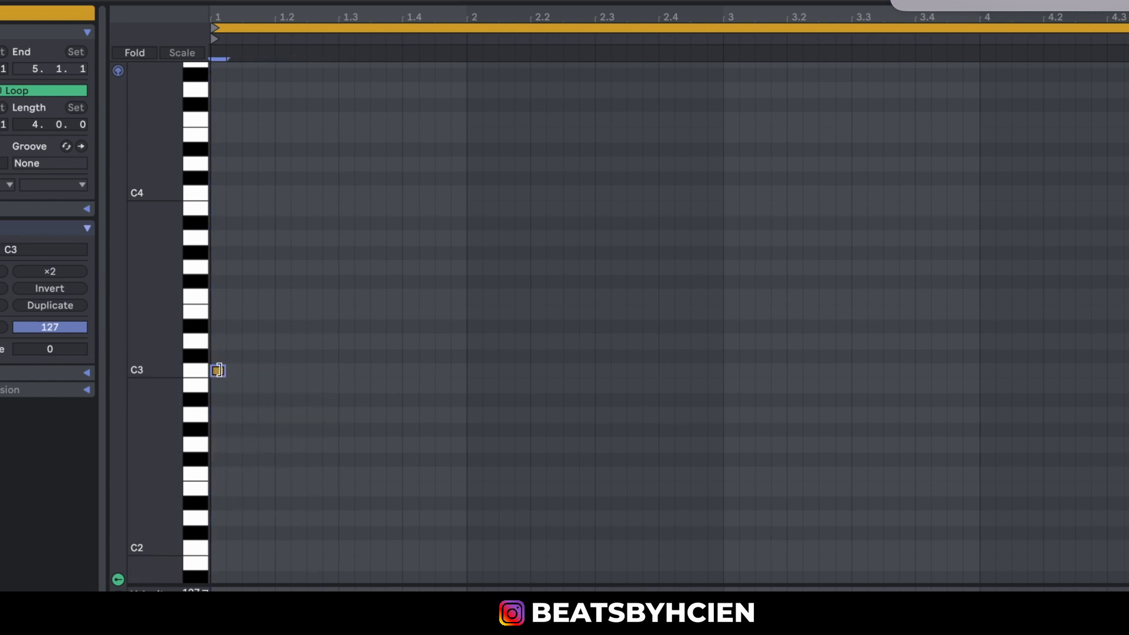
{"action": "left_click_drag", "start_coordinate": [225, 371], "coordinate": [332, 373]}
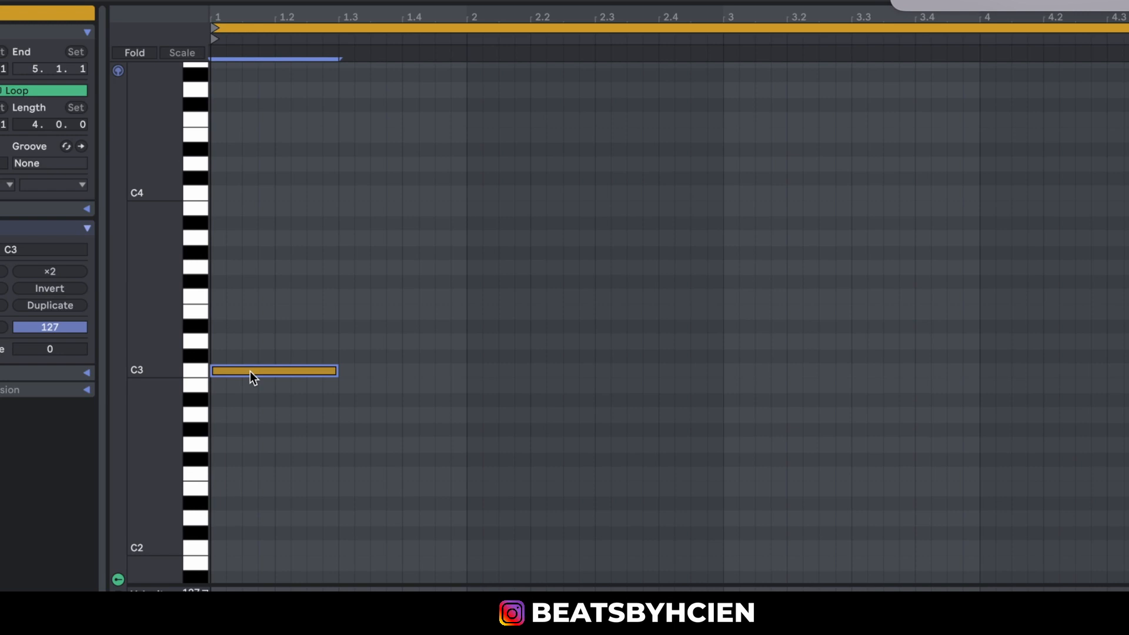
{"action": "left_click", "coordinate": [199, 371]}
{"action": "left_click_drag", "start_coordinate": [242, 373], "coordinate": [233, 512]}
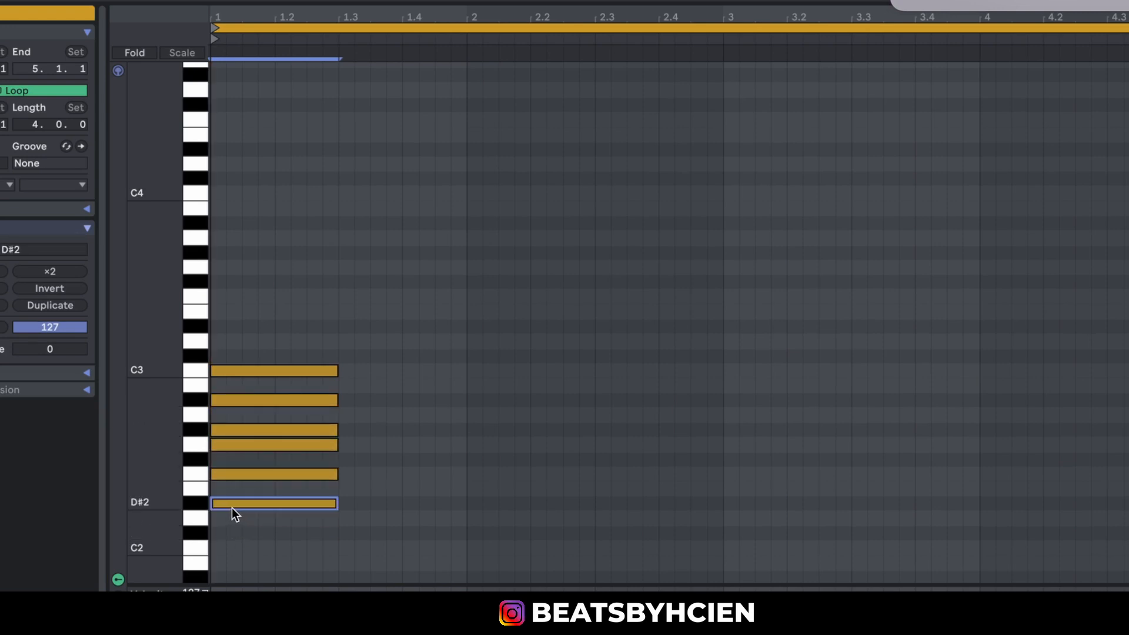
Audition the C3 and D#2 keys to compare the relative roots, plus the neighbouring G2 and G#2 keys.
{"action": "left_click", "coordinate": [200, 372]}
{"action": "left_click", "coordinate": [194, 498]}
{"action": "left_click", "coordinate": [204, 373]}
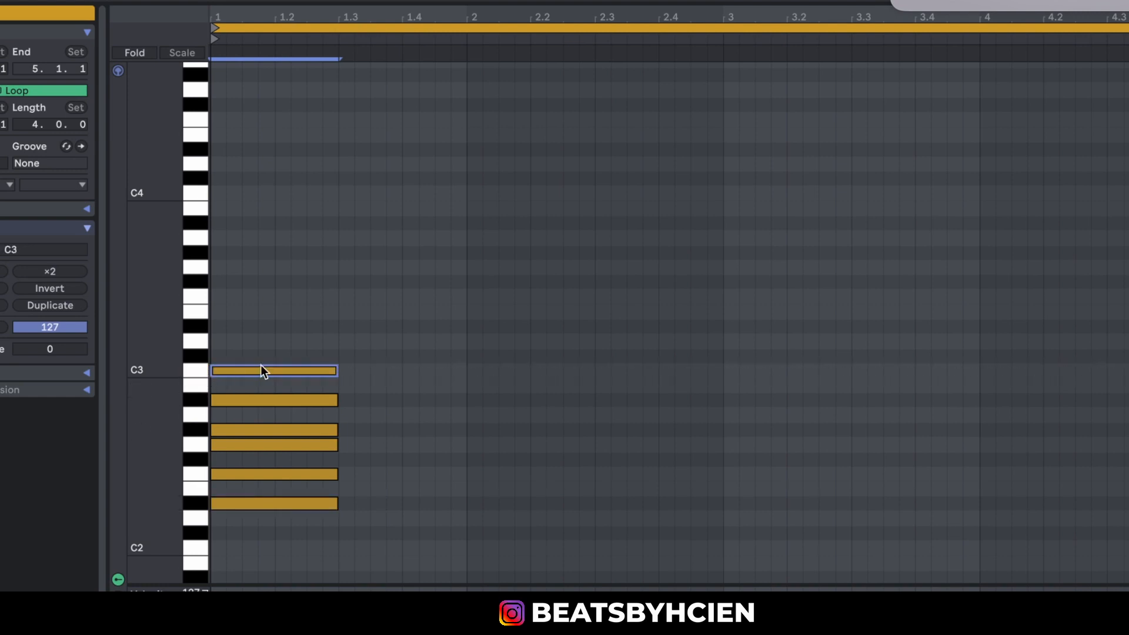
{"action": "left_click", "coordinate": [193, 502]}
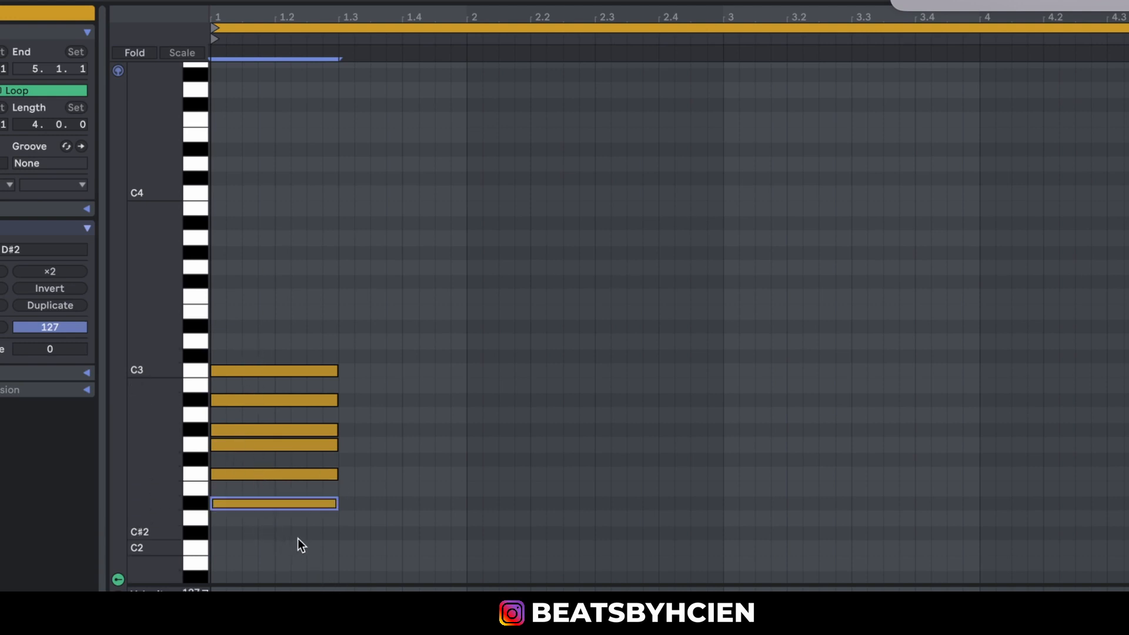
{"action": "left_click", "coordinate": [213, 385]}
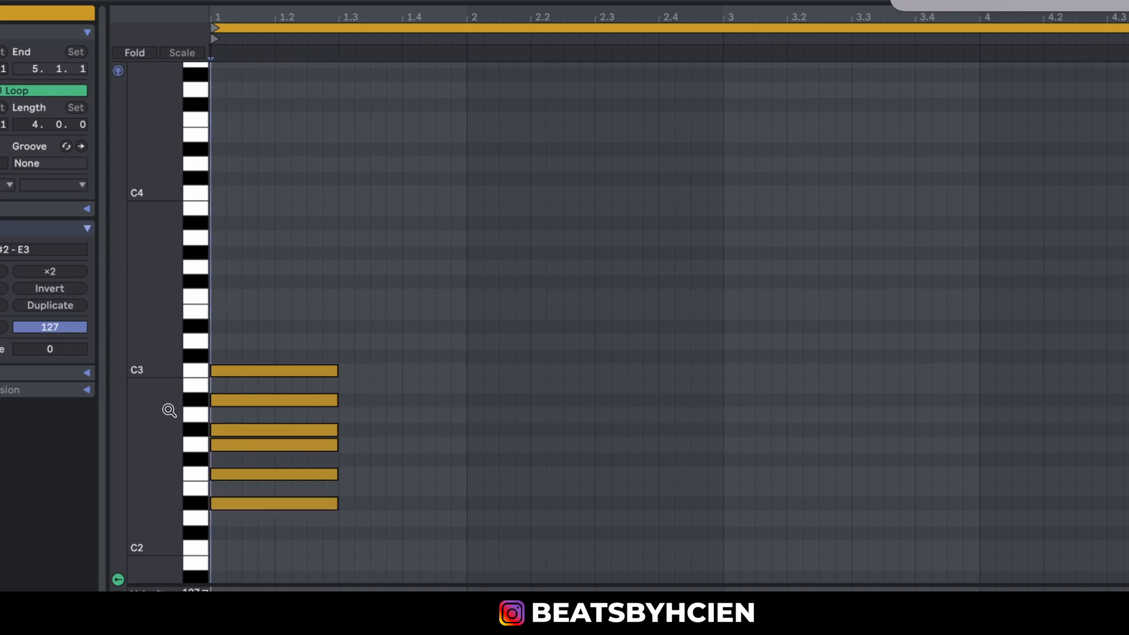
{"action": "left_click", "coordinate": [196, 443]}
{"action": "left_click", "coordinate": [202, 428]}
Replace the stacked notes with two-beat notes on A2, B2, C#3, D3, E3 and F#3 at the start of bar 1.
{"action": "left_click_drag", "start_coordinate": [275, 338], "coordinate": [305, 514]}
{"action": "key", "text": "Delete"}
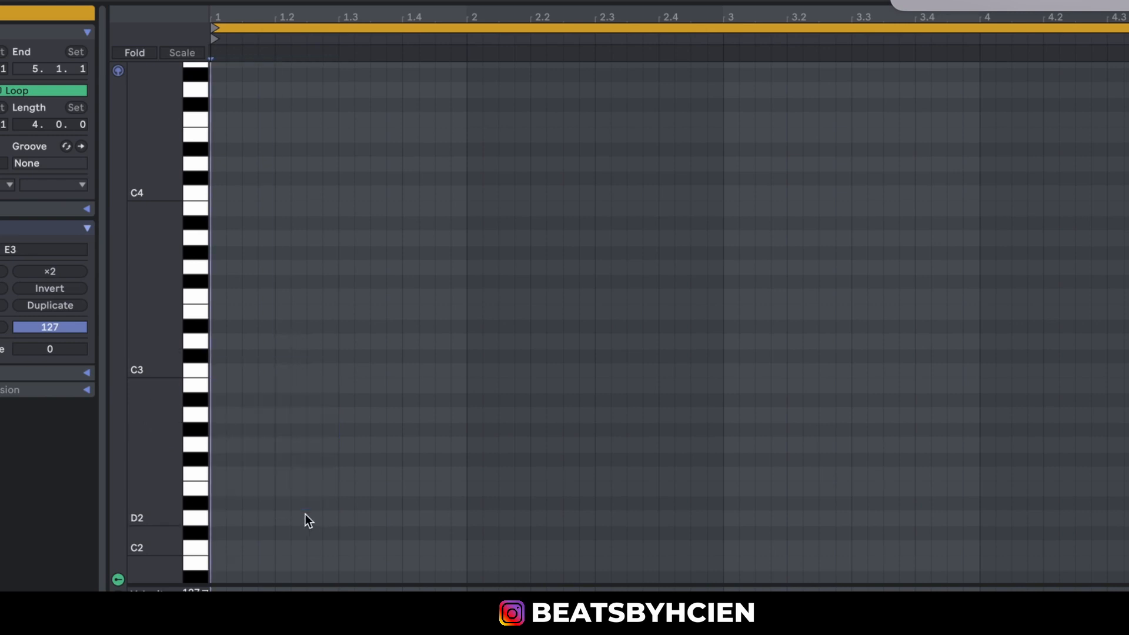
{"action": "left_click", "coordinate": [223, 417]}
{"action": "left_click_drag", "start_coordinate": [220, 416], "coordinate": [330, 445]}
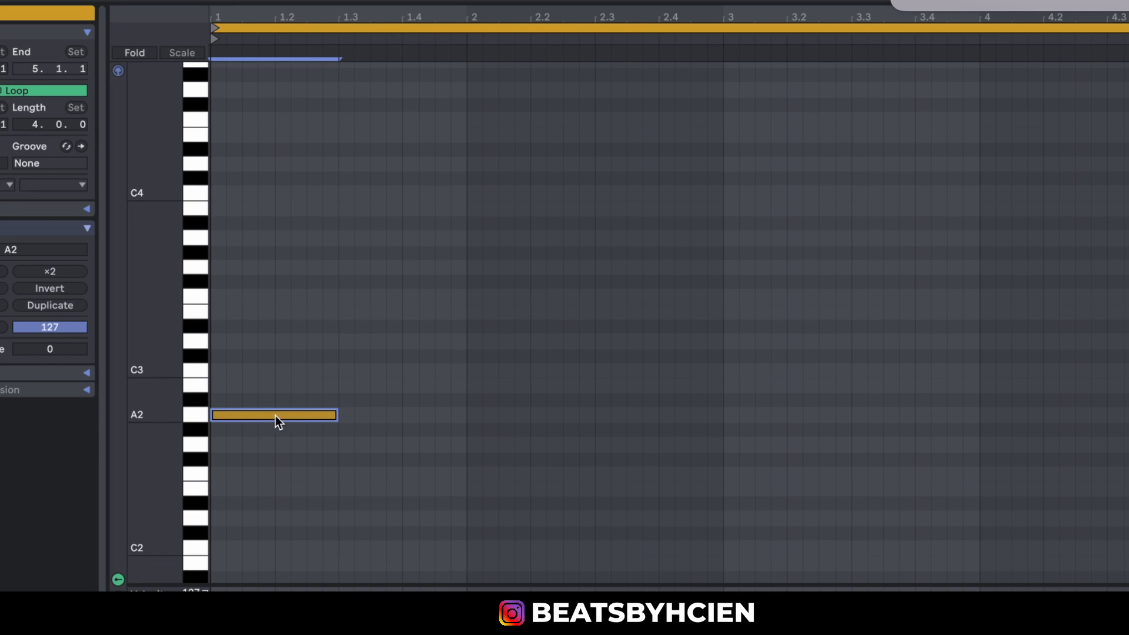
{"action": "left_click_drag", "start_coordinate": [275, 415], "coordinate": [255, 340]}
{"action": "left_click_drag", "start_coordinate": [252, 309], "coordinate": [245, 280]}
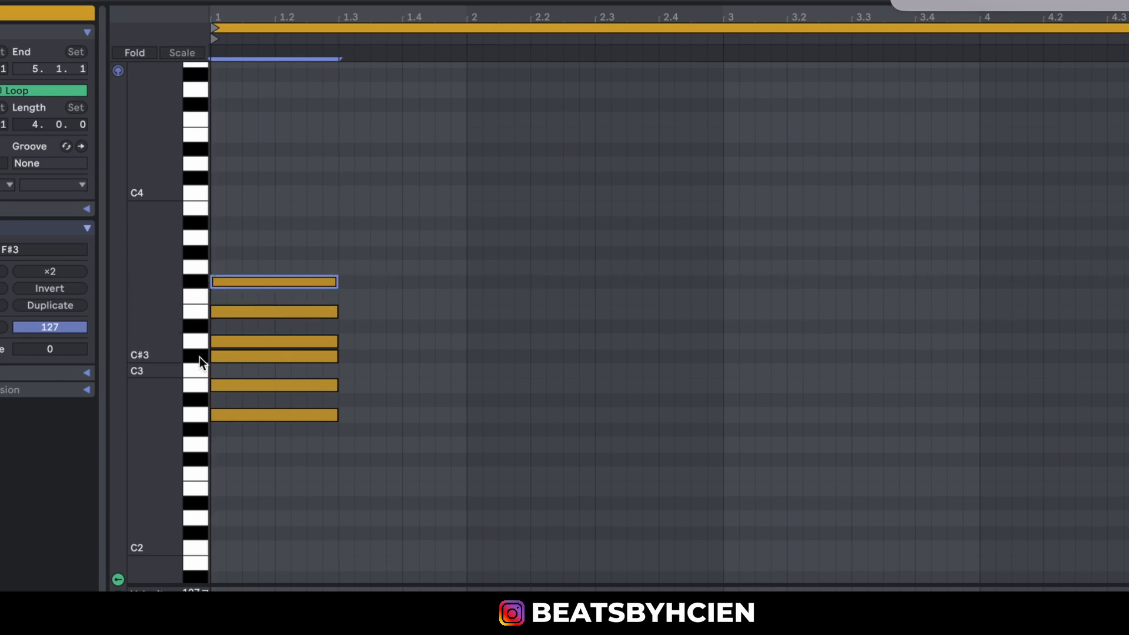
Audition the A2 key, and play the stacked notes' keys downward from F#3 to A2.
{"action": "left_click", "coordinate": [200, 414]}
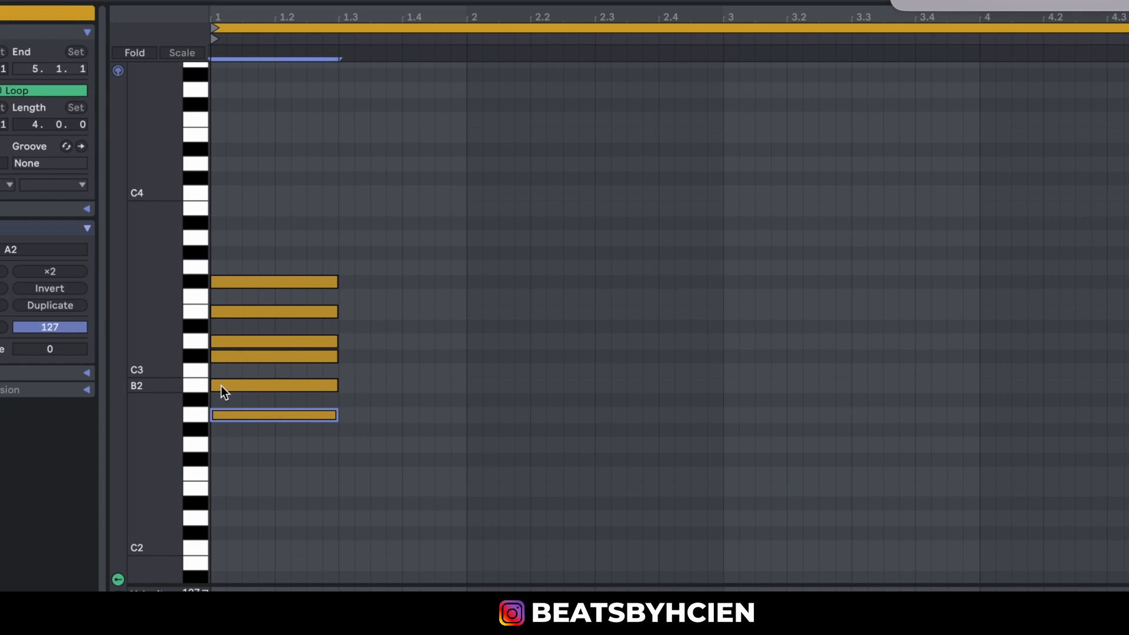
{"action": "left_click", "coordinate": [197, 284]}
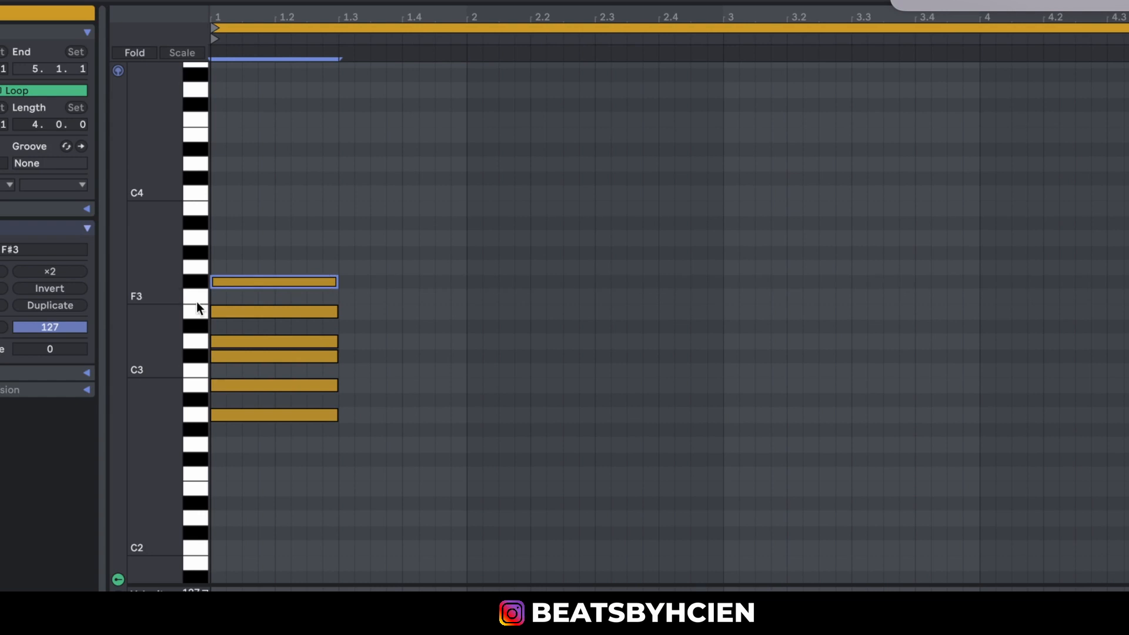
{"action": "left_click", "coordinate": [202, 307]}
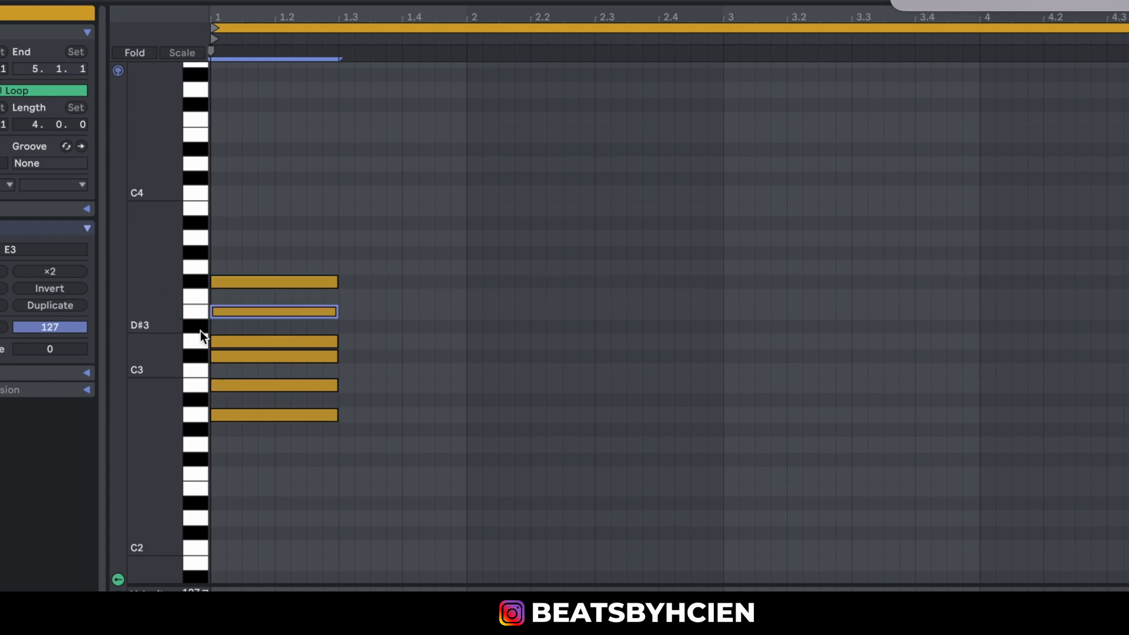
{"action": "left_click", "coordinate": [202, 344]}
{"action": "left_click", "coordinate": [201, 356]}
{"action": "left_click", "coordinate": [204, 388]}
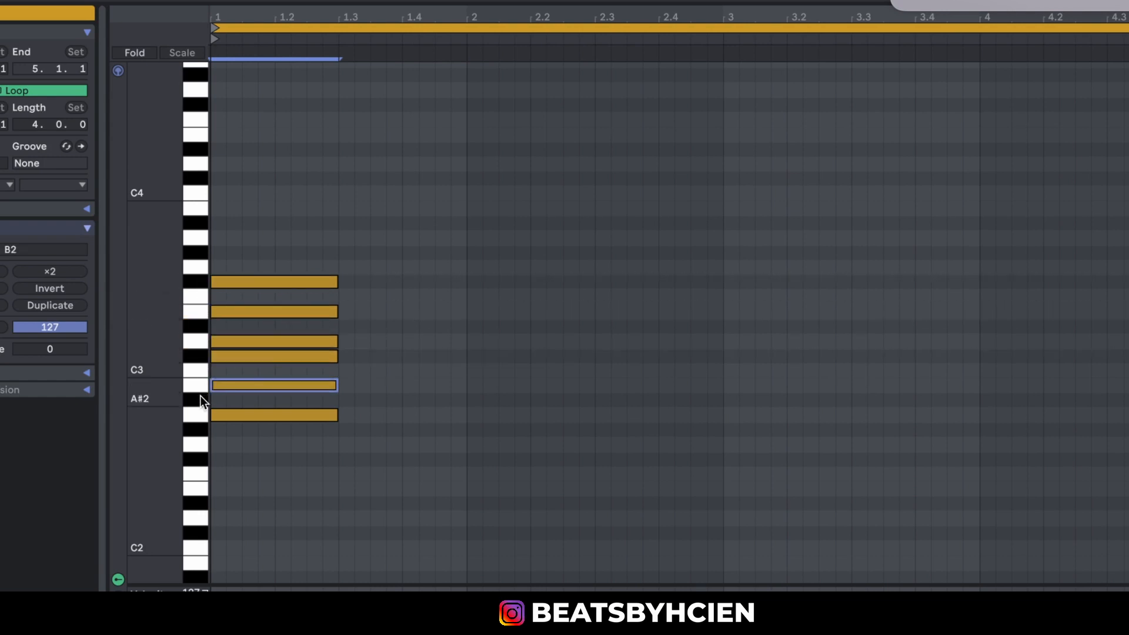
{"action": "left_click", "coordinate": [201, 401]}
{"action": "left_click", "coordinate": [201, 414]}
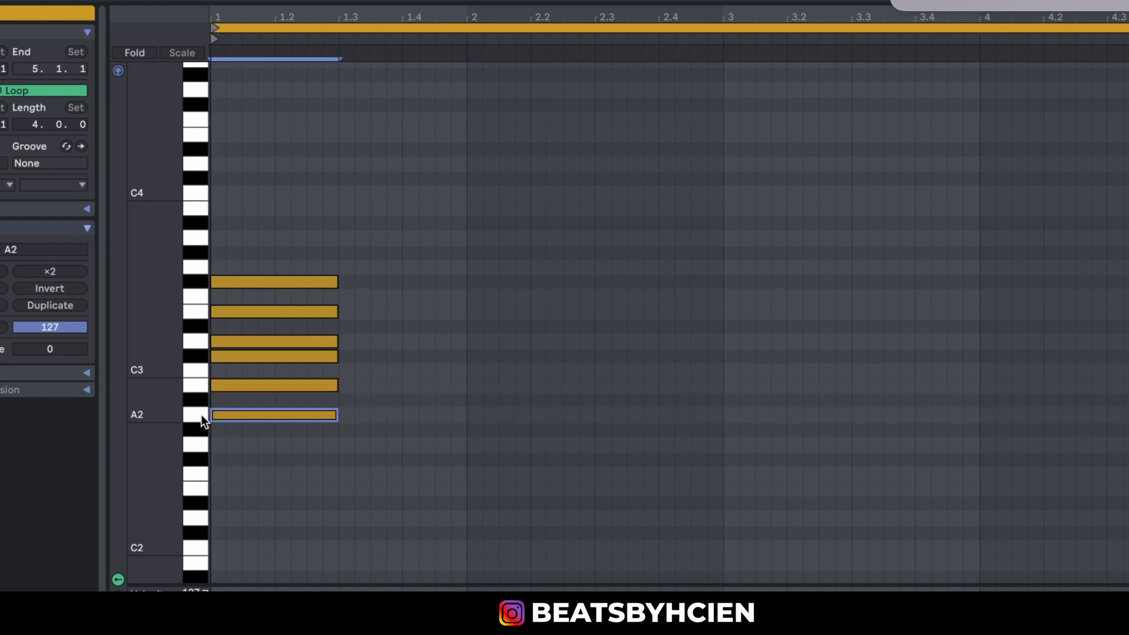
Compare the A2 and F#3 root keys by ear, and play the stacked notes' keys upward from A2 to F#3.
{"action": "left_click", "coordinate": [201, 414]}
{"action": "left_click", "coordinate": [193, 417]}
{"action": "left_click", "coordinate": [202, 280]}
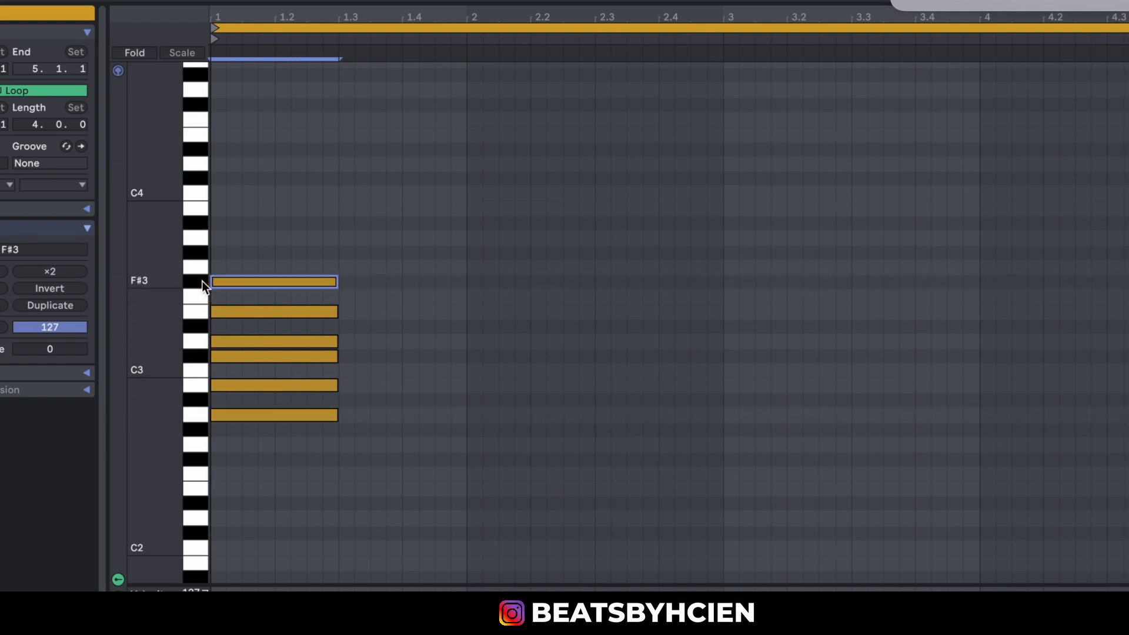
{"action": "left_click", "coordinate": [195, 414]}
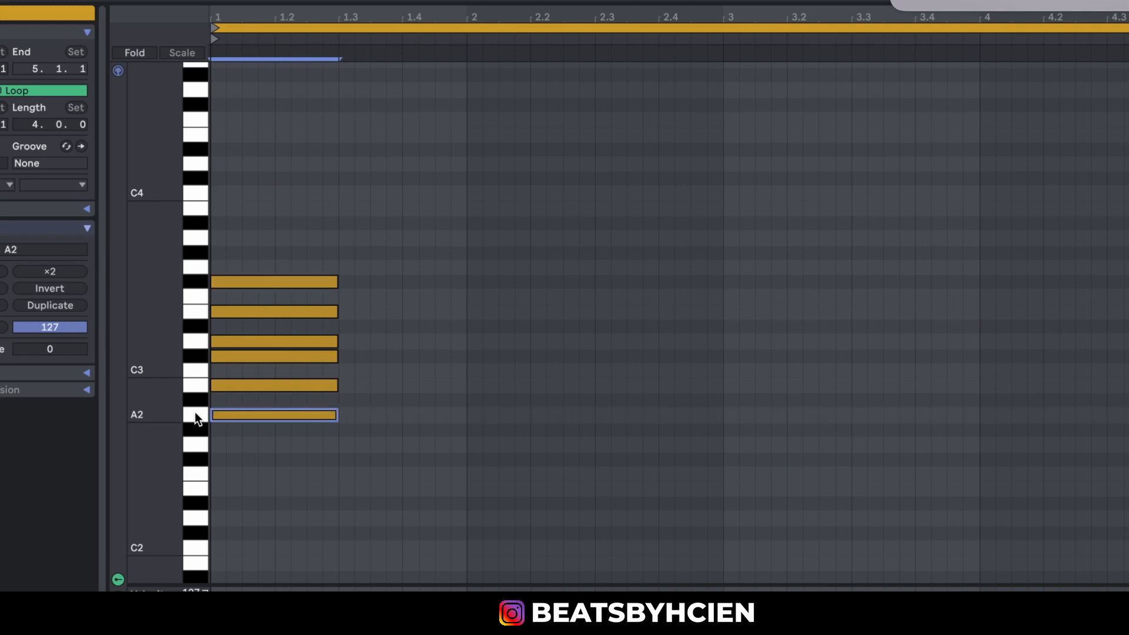
{"action": "left_click", "coordinate": [206, 383]}
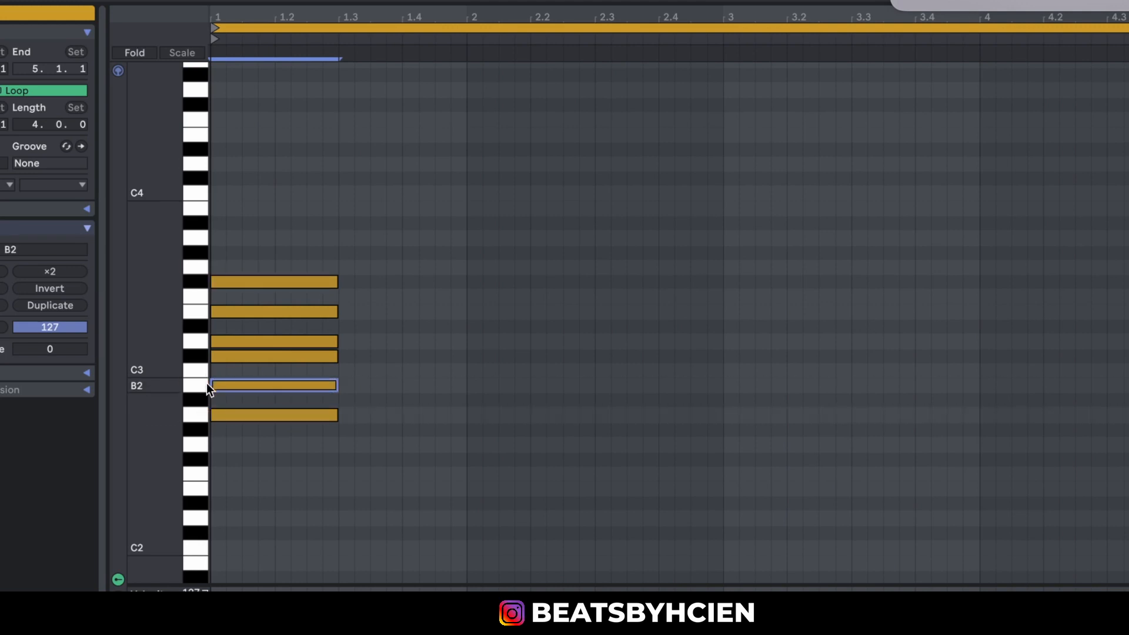
{"action": "left_click", "coordinate": [206, 358]}
{"action": "left_click", "coordinate": [203, 341]}
{"action": "left_click", "coordinate": [204, 313]}
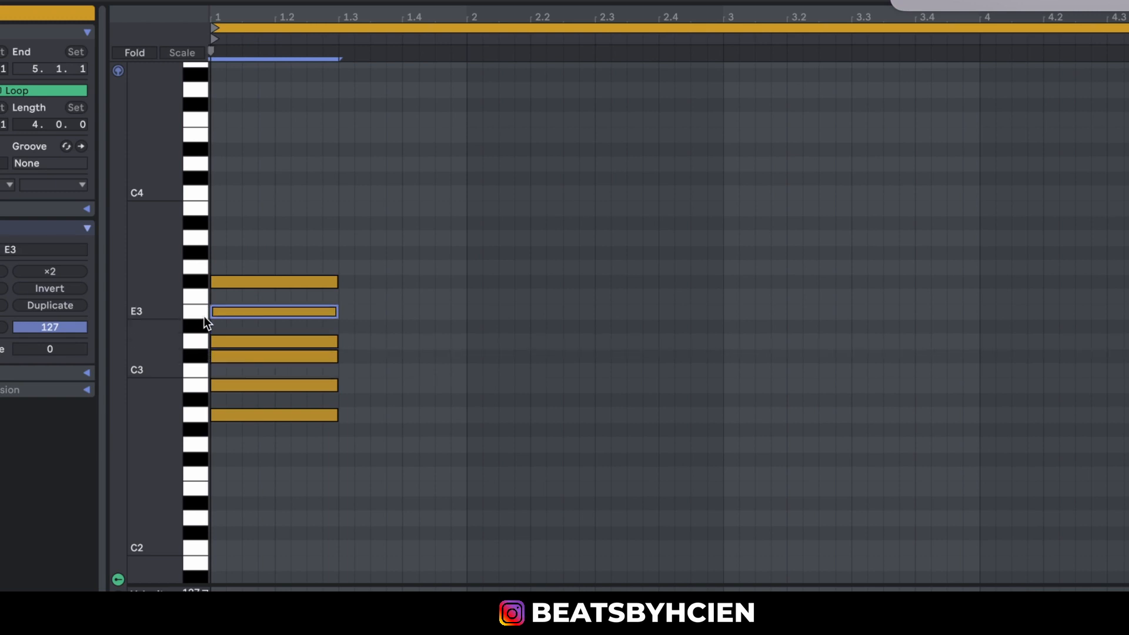
{"action": "left_click", "coordinate": [200, 284]}
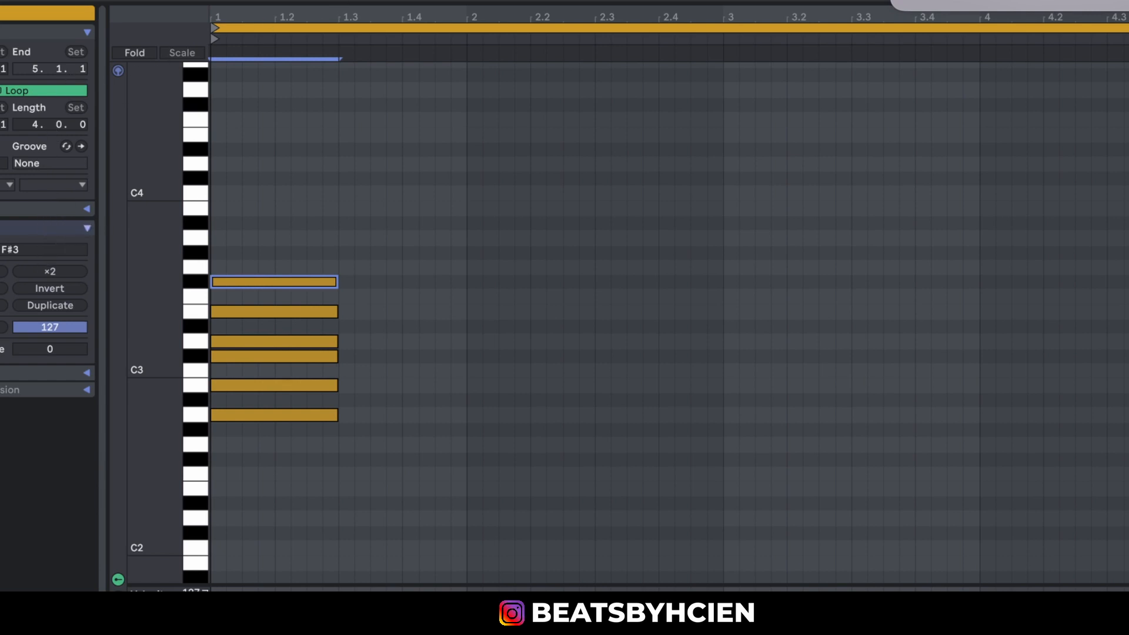
Turn on the clip's scale highlighting and set the scale to A Major.
{"action": "left_click", "coordinate": [1, 187]}
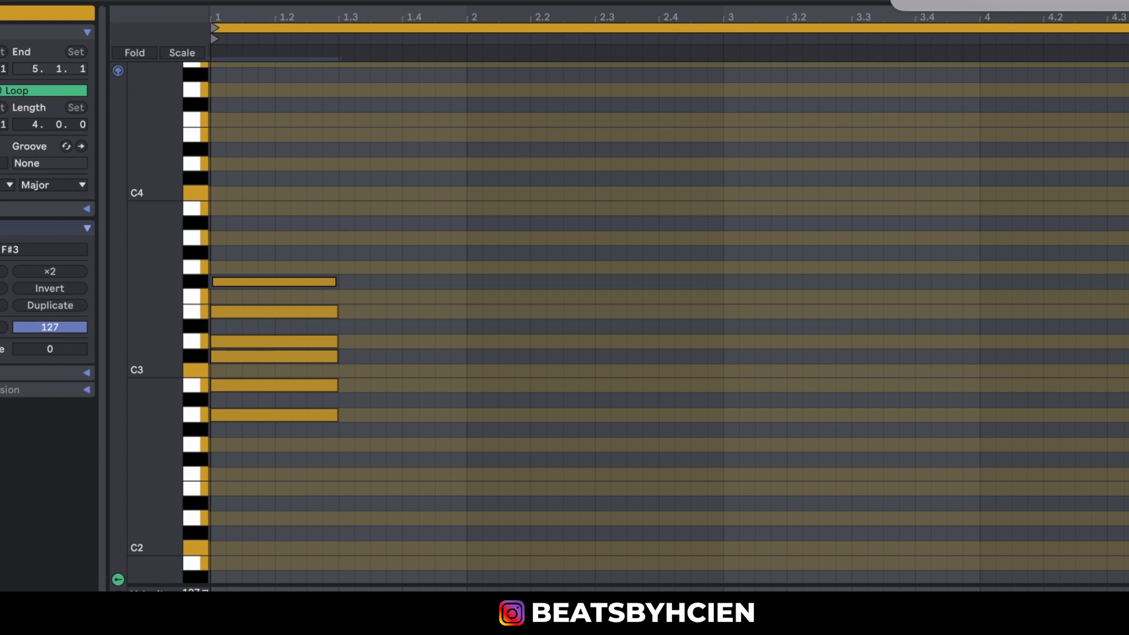
{"action": "left_click", "coordinate": [3, 186]}
{"action": "left_click", "coordinate": [2, 335]}
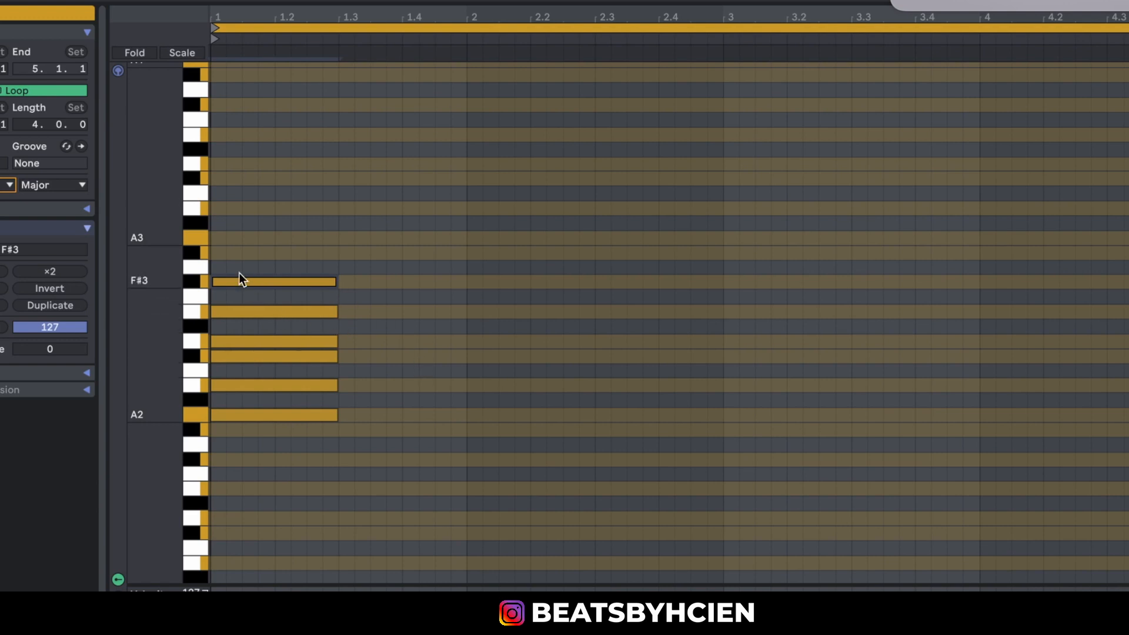
Change the clip's scale root to F# and its scale type to Minor.
{"action": "left_click", "coordinate": [9, 186]}
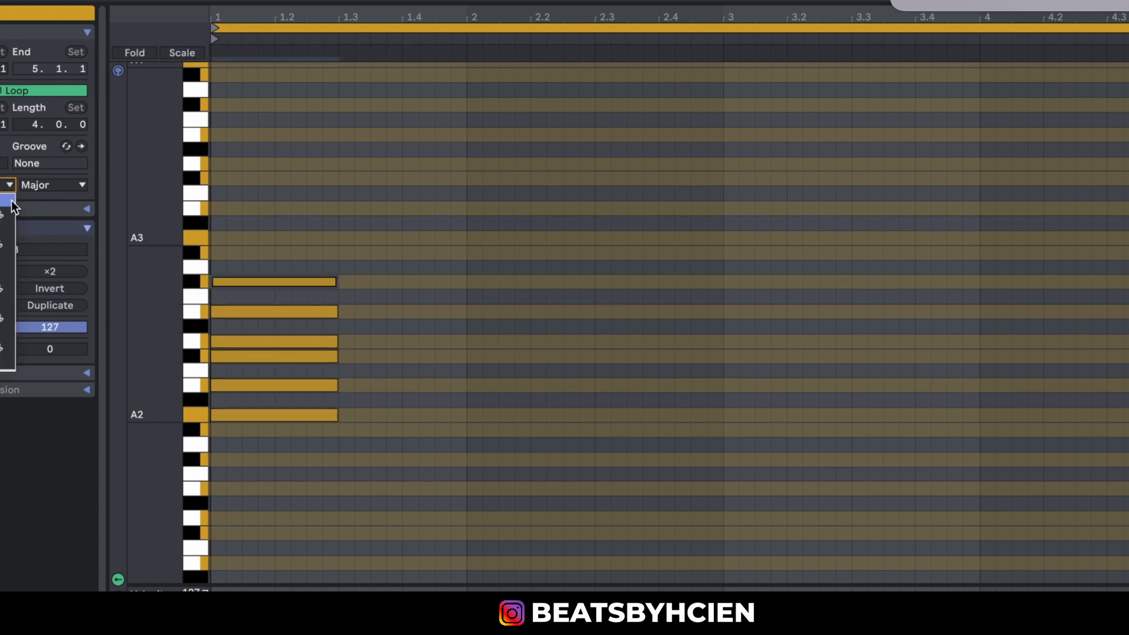
{"action": "left_click", "coordinate": [1, 289]}
{"action": "left_click", "coordinate": [51, 185]}
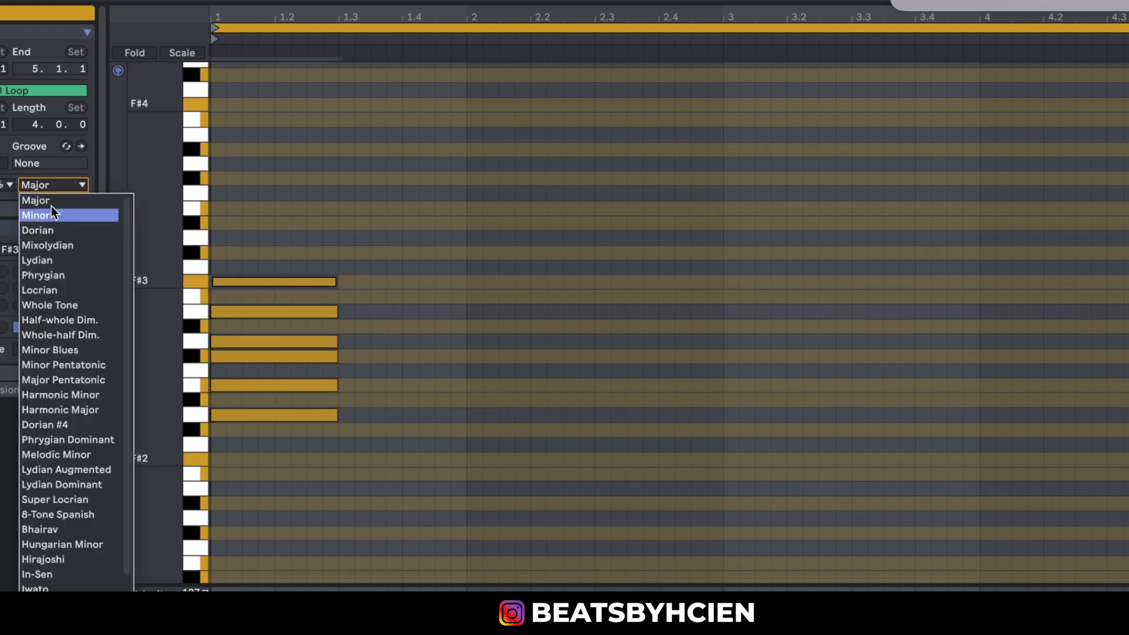
{"action": "left_click", "coordinate": [52, 213]}
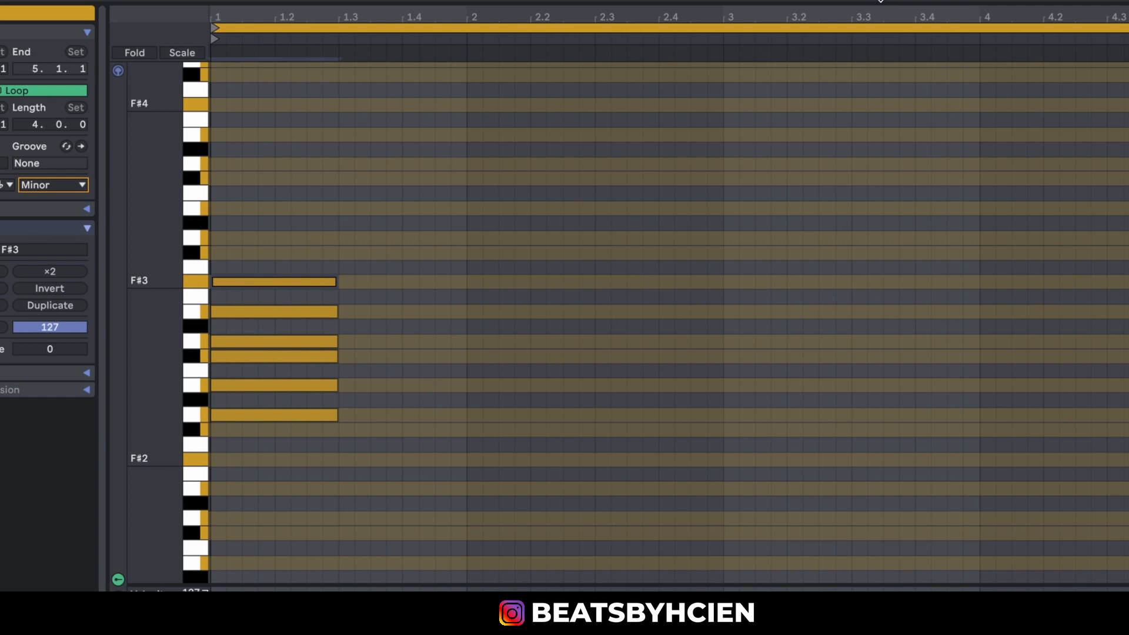
Delete all six stacked notes from the clip.
{"action": "left_click_drag", "start_coordinate": [407, 234], "coordinate": [294, 476]}
{"action": "key", "text": "Delete"}
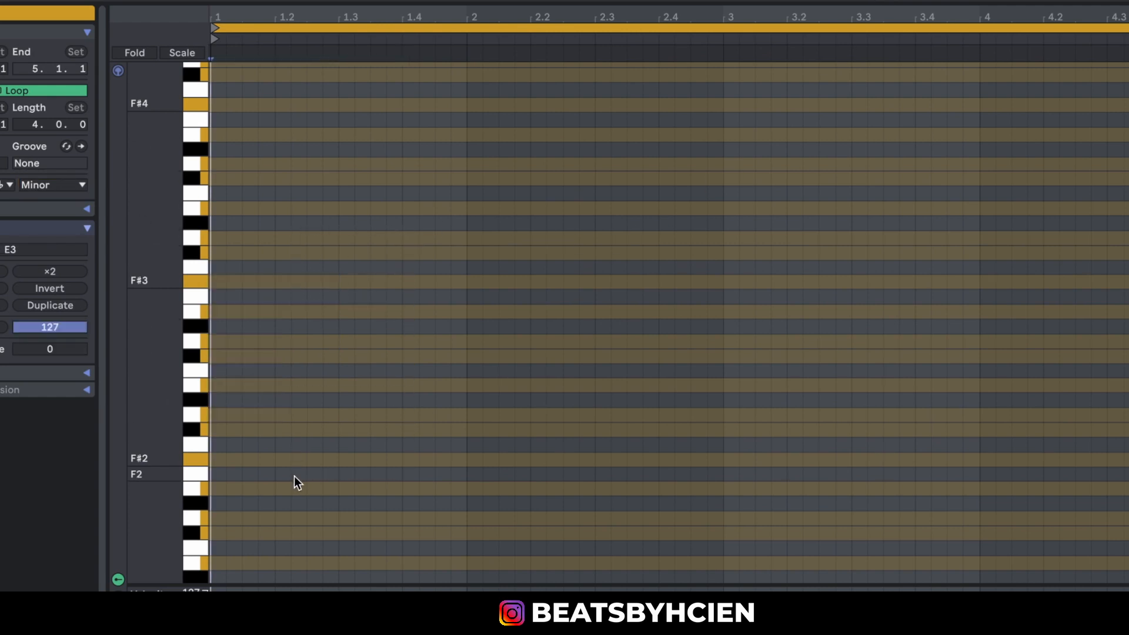